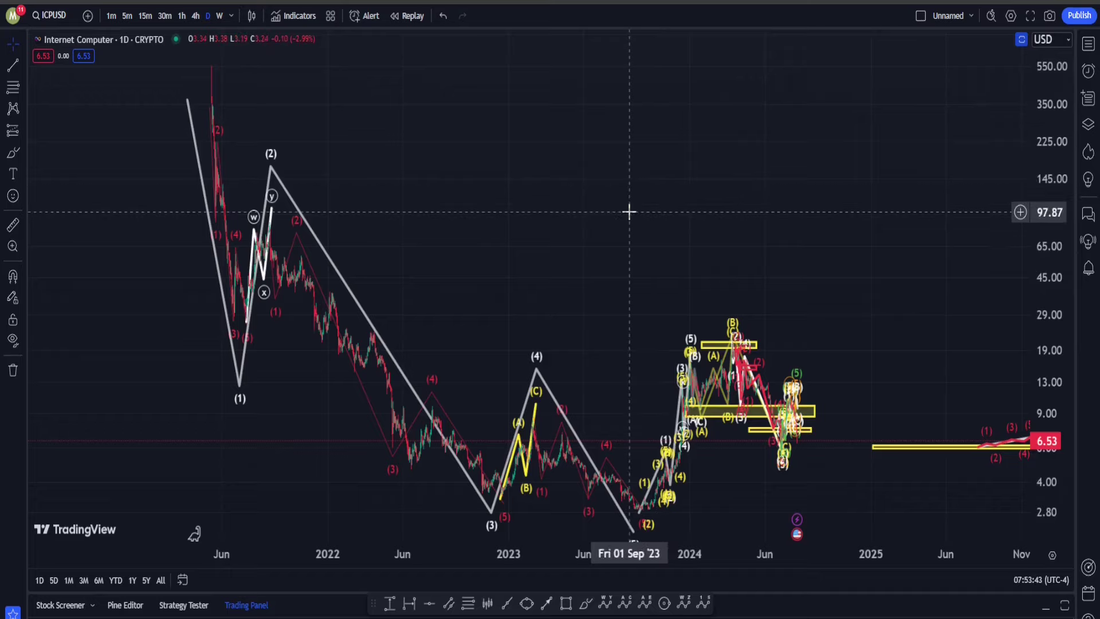
Circle the wave (5) low near September 2023 with a freehand brush stroke, and undo the stroke
drag(1044, 178, 1042, 234)
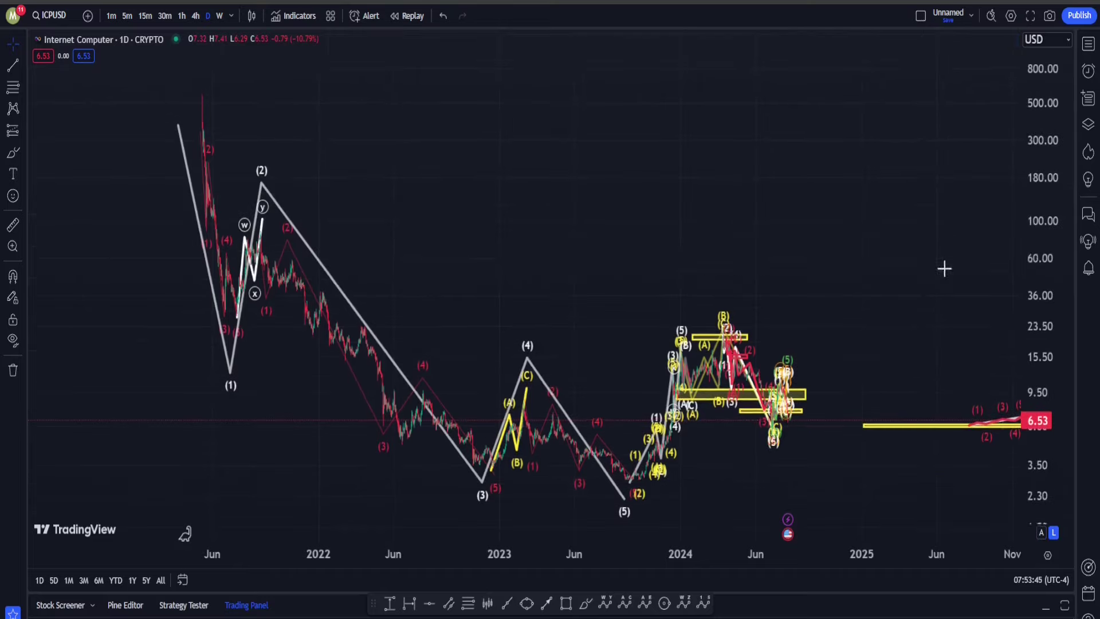
drag(769, 254, 668, 238)
scroll(585, 231, up, 1)
drag(551, 211, 666, 216)
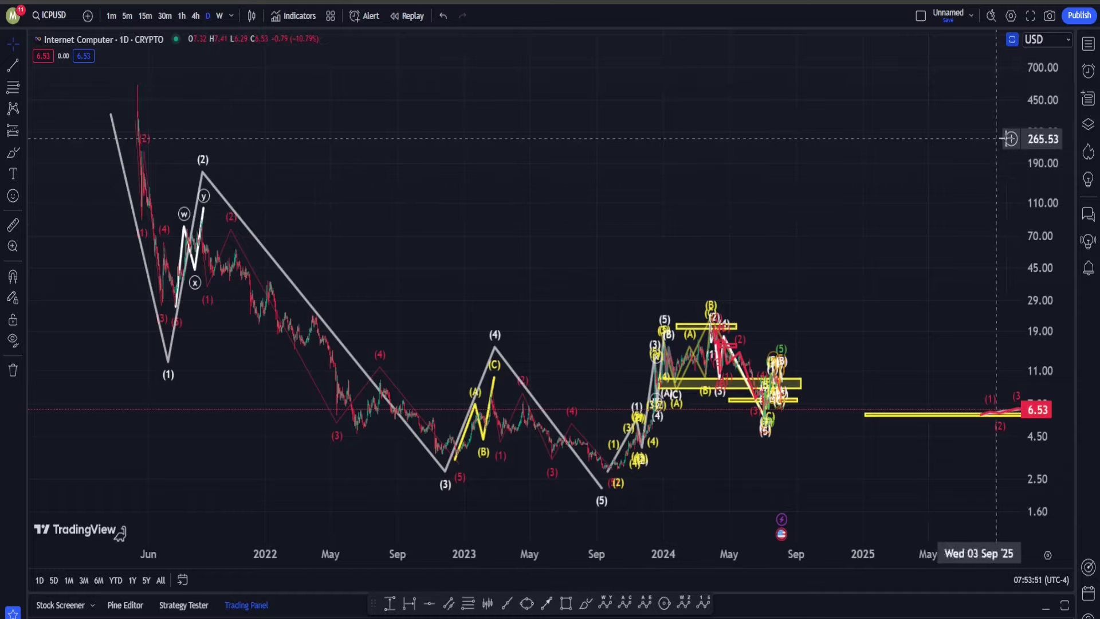
drag(735, 139, 825, 139)
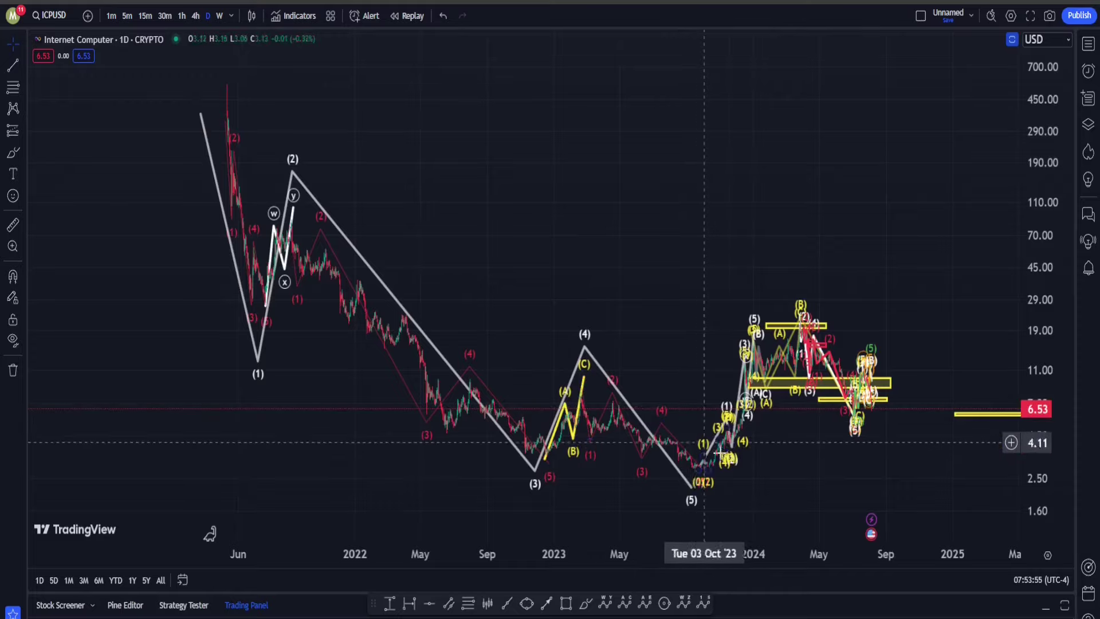
drag(614, 240, 629, 229)
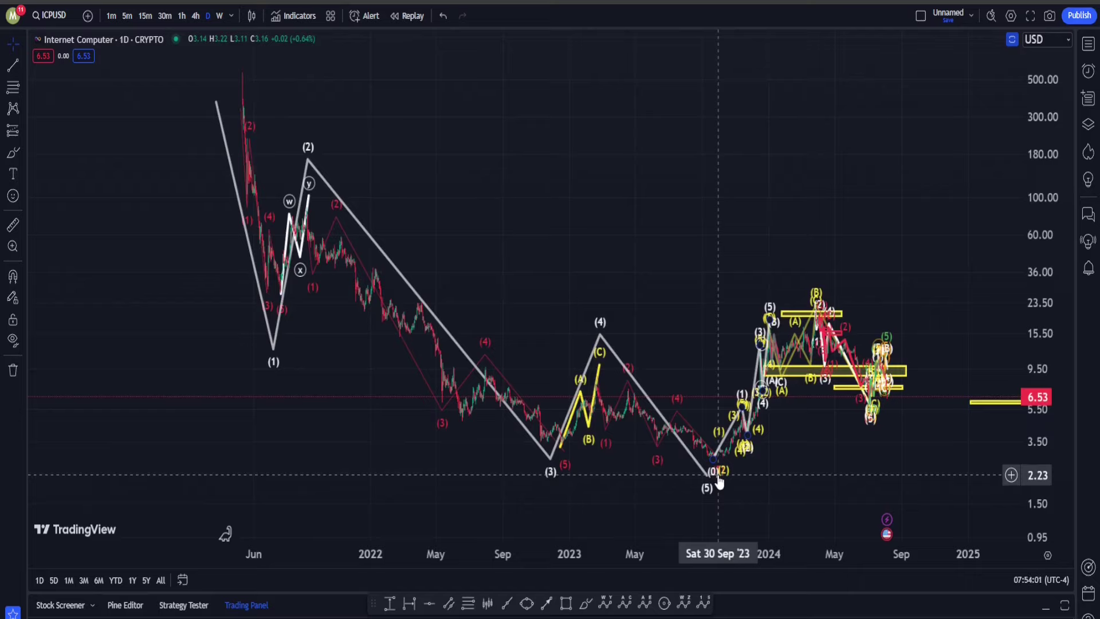
click(586, 603)
mouse_move(781, 449)
mouse_down()
mouse_move(658, 491)
mouse_move(729, 492)
mouse_move(701, 492)
mouse_up()
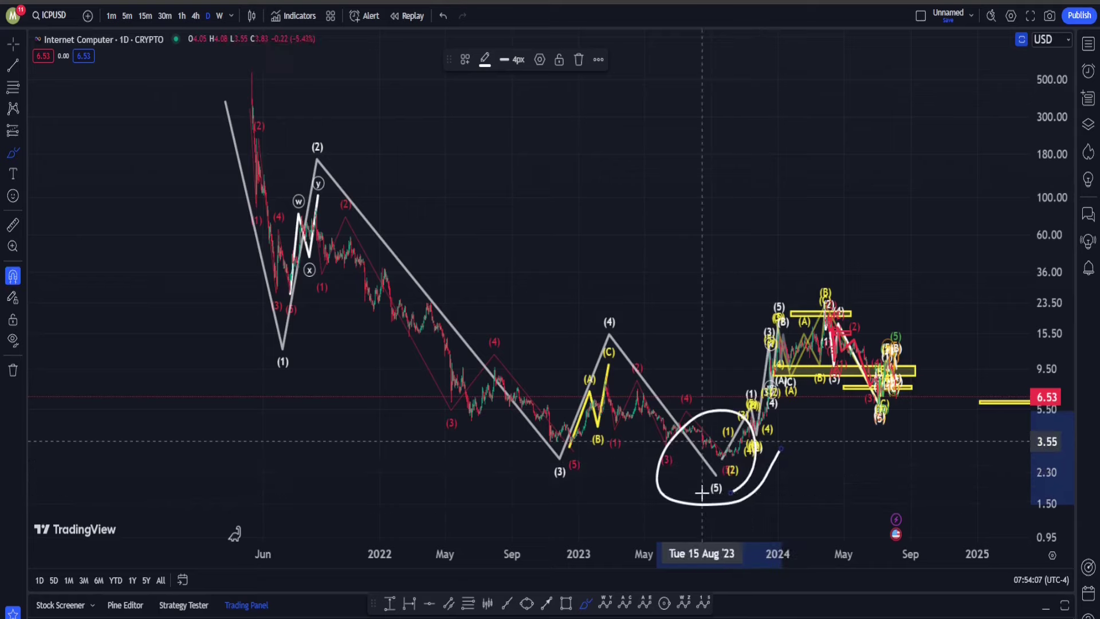
key(ctrl+z)
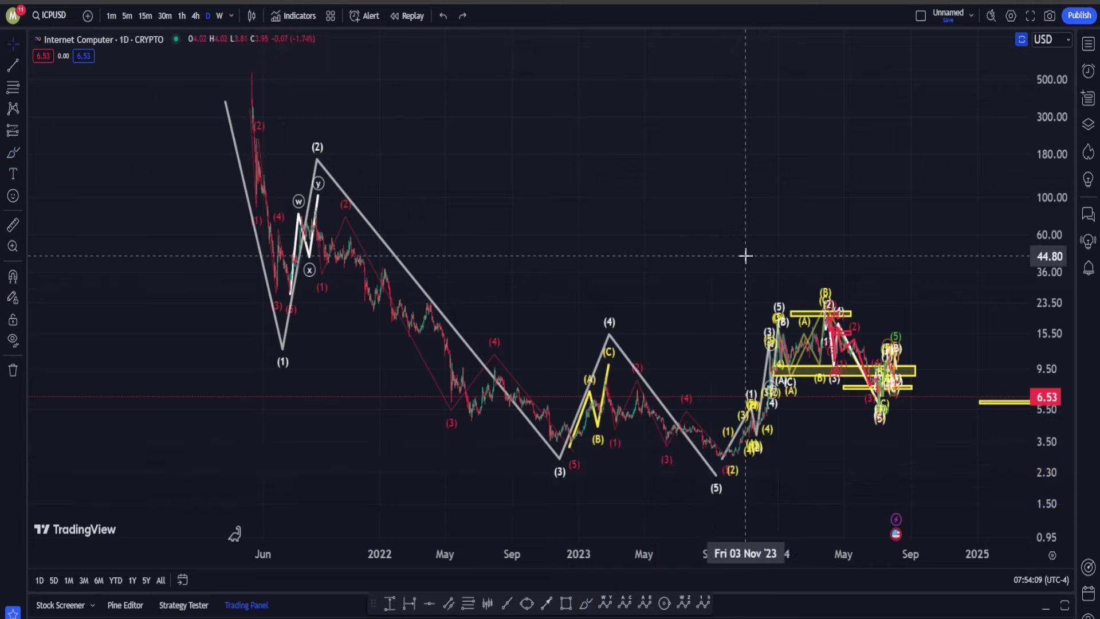
Examine the projected five-wave rise above the long yellow zone in 2025, with the price scale stretched to show its subwaves
drag(801, 199, 408, 142)
drag(859, 197, 560, 194)
drag(1050, 482, 1053, 252)
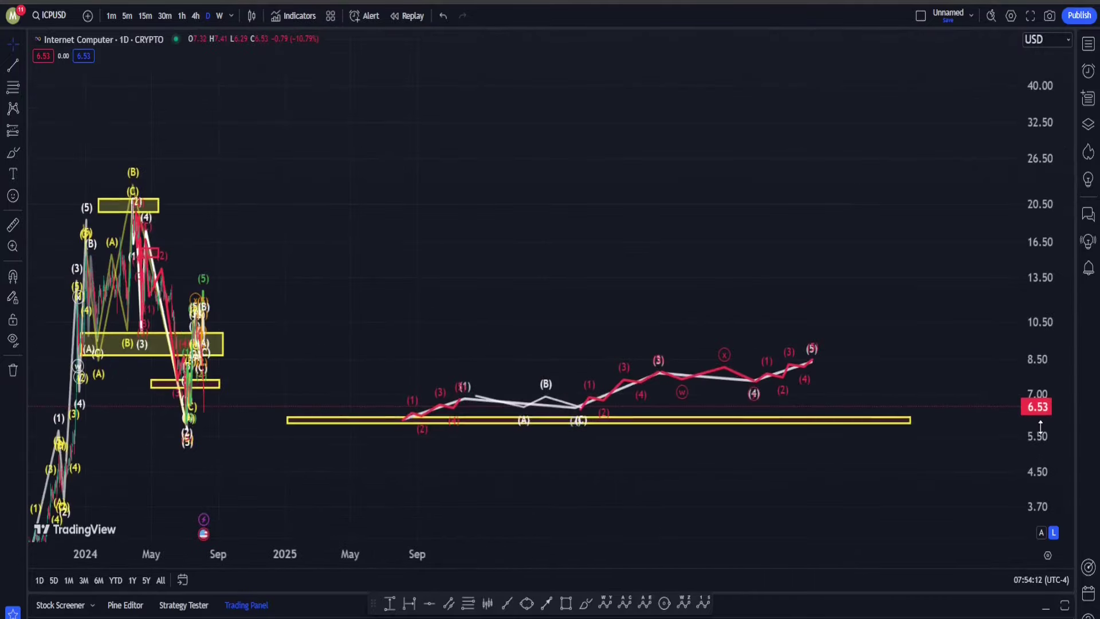
drag(1041, 427, 1024, 104)
drag(899, 301, 910, 241)
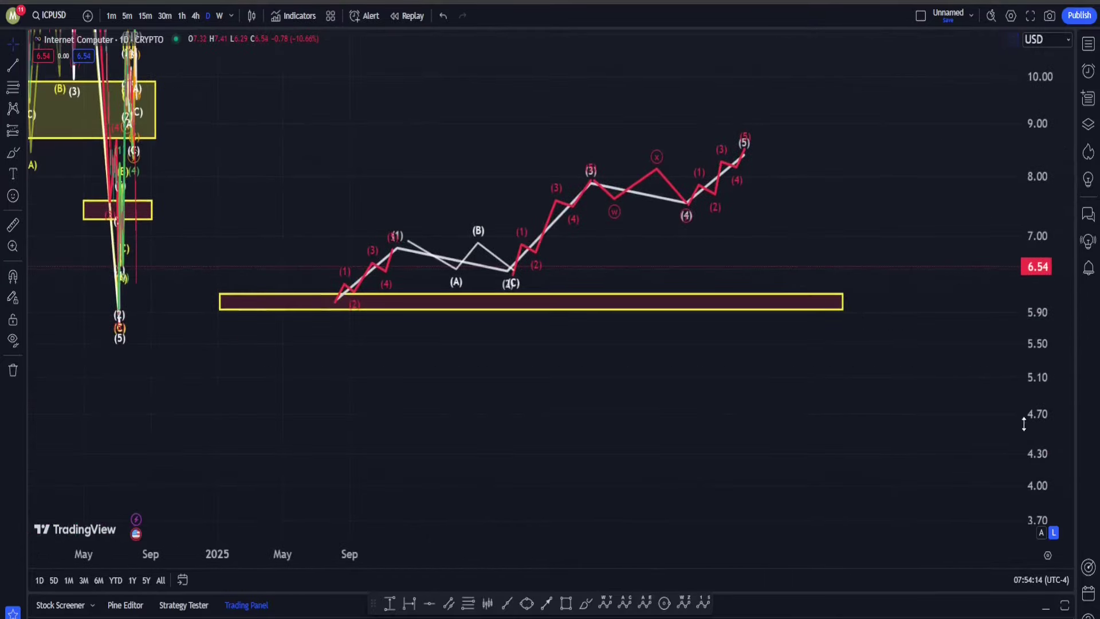
drag(1027, 438, 1035, 220)
drag(1036, 313, 1033, 219)
drag(905, 263, 837, 447)
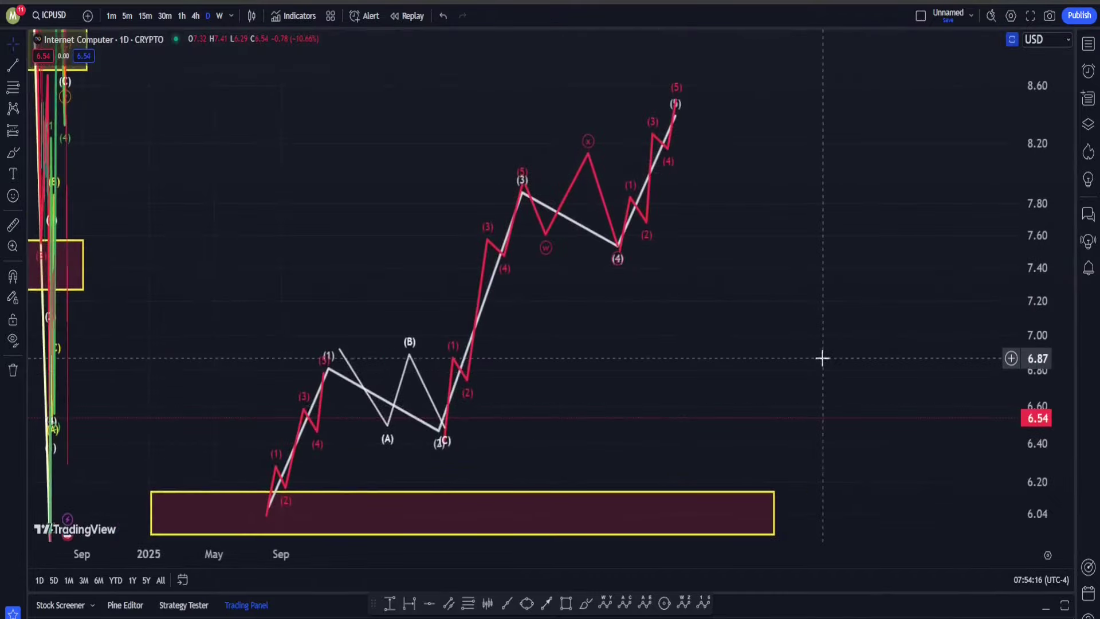
scroll(823, 359, down, 1)
drag(846, 334, 835, 315)
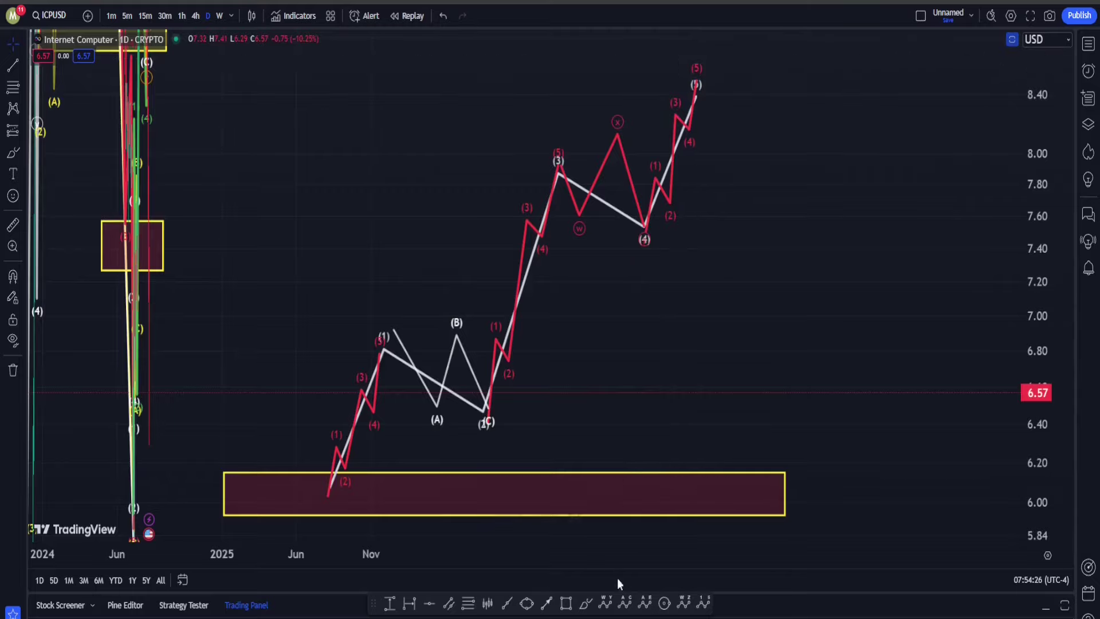
Circle the entire projected five-wave rise with a brush stroke and undo the stroke
click(586, 603)
mouse_move(671, 295)
mouse_down()
mouse_move(631, 368)
mouse_move(791, 147)
mouse_move(682, 392)
mouse_up()
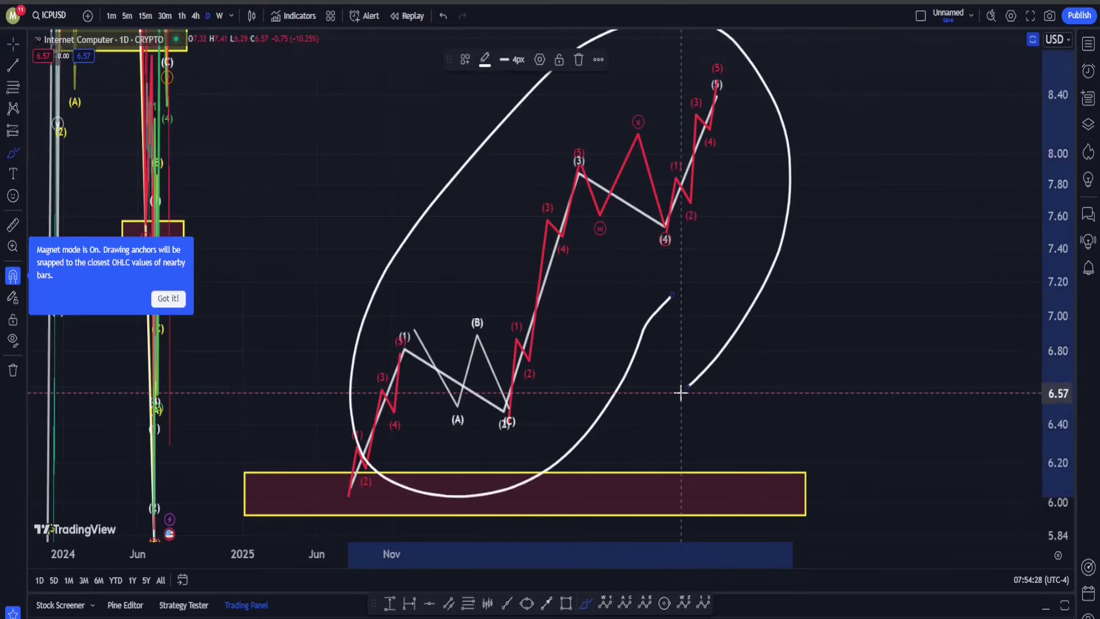
key(ctrl+z)
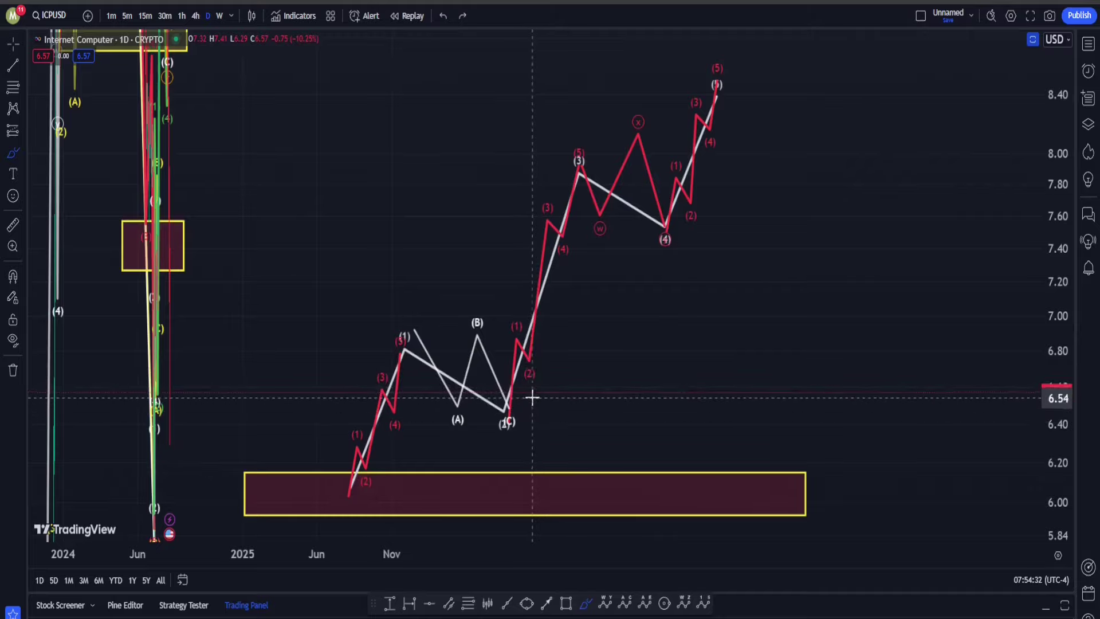
Circle the wave (2) and wave (4) corrections of the projected rise with brush strokes, and undo the strokes
mouse_move(534, 412)
mouse_down()
mouse_move(586, 432)
mouse_move(576, 449)
mouse_up()
mouse_move(723, 266)
mouse_down()
mouse_move(651, 305)
mouse_move(706, 239)
mouse_up()
key(ctrl+z)
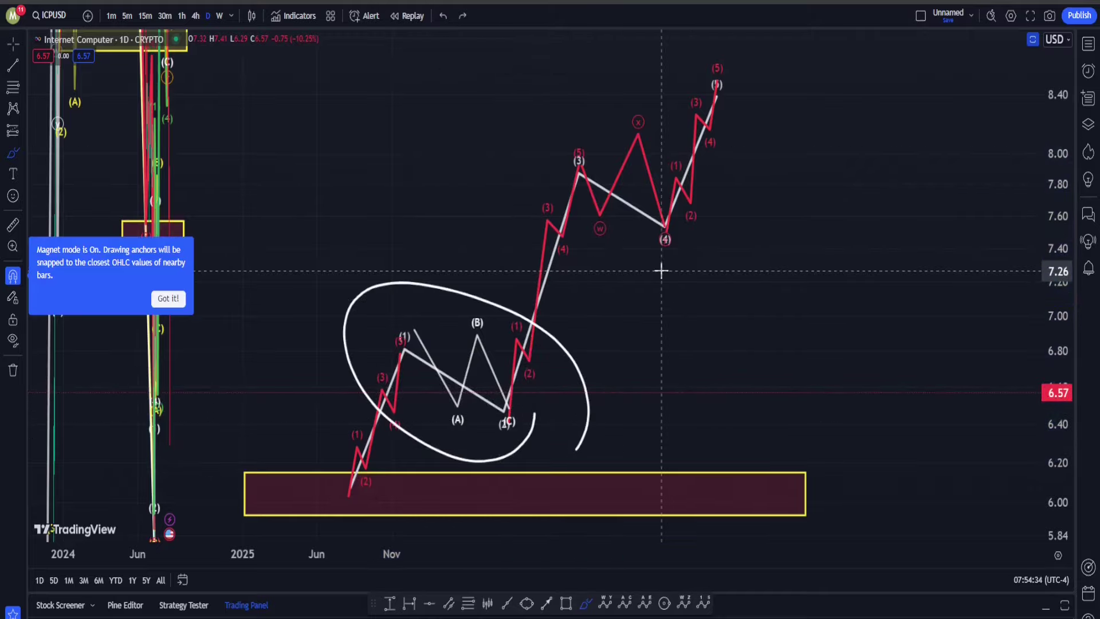
key(ctrl+z)
mouse_move(618, 111)
mouse_down()
mouse_move(454, 308)
mouse_move(599, 114)
mouse_up()
key(ctrl+z)
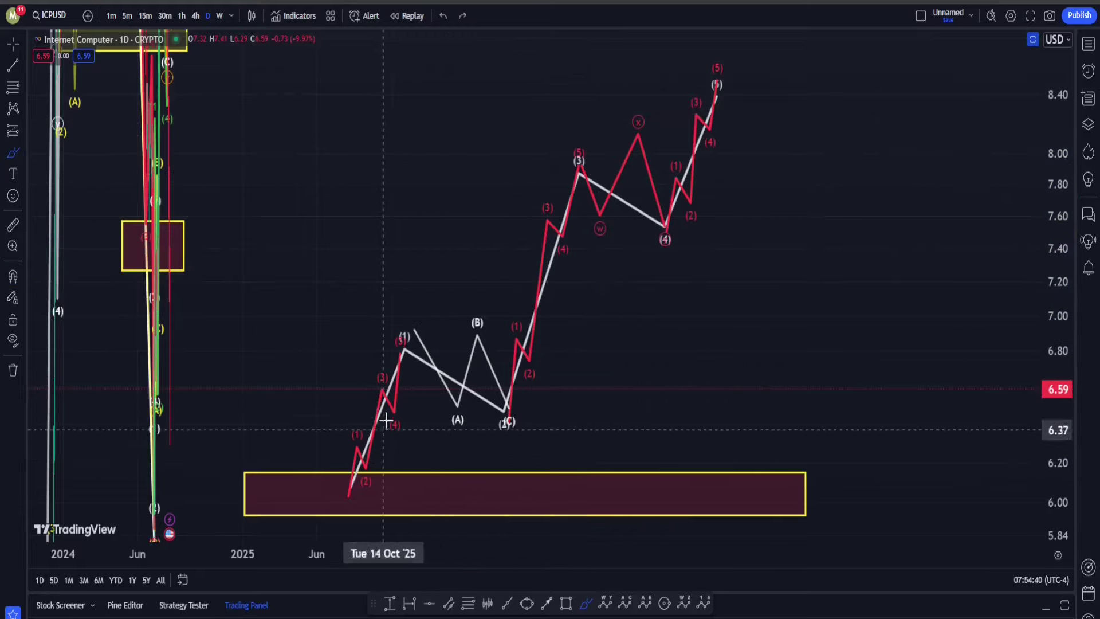
Circle the white wave (1), (3) and (5) tops of the projected rise with brush strokes, and undo them
mouse_move(403, 351)
mouse_down()
mouse_move(393, 327)
mouse_move(423, 357)
mouse_up()
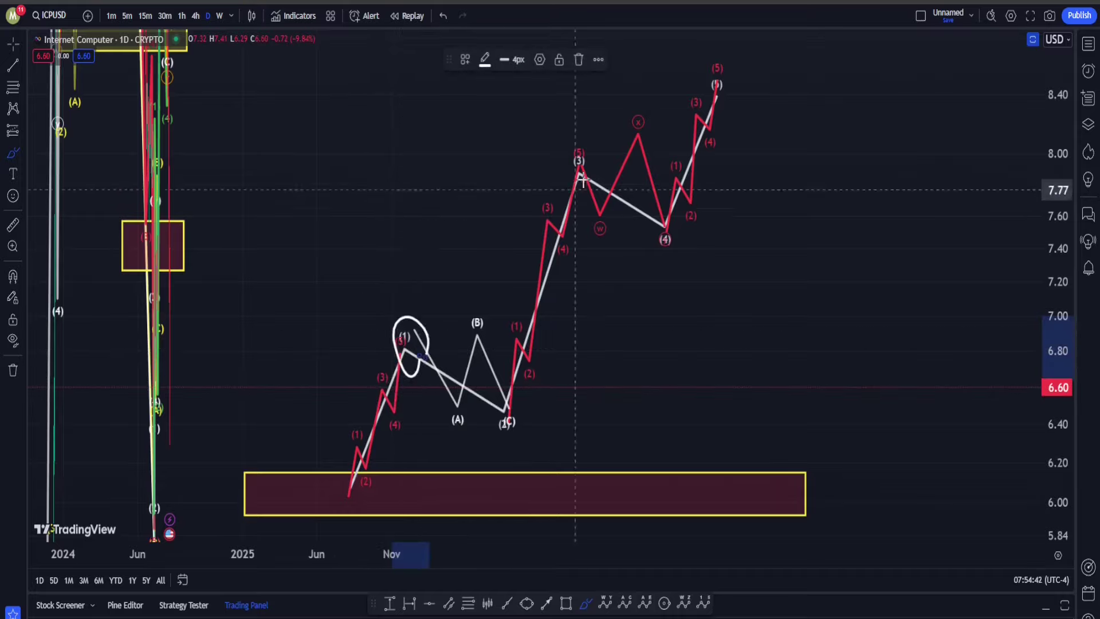
mouse_move(595, 182)
mouse_down()
mouse_move(570, 127)
mouse_move(596, 184)
mouse_up()
drag(769, 75, 686, 141)
key(ctrl+z)
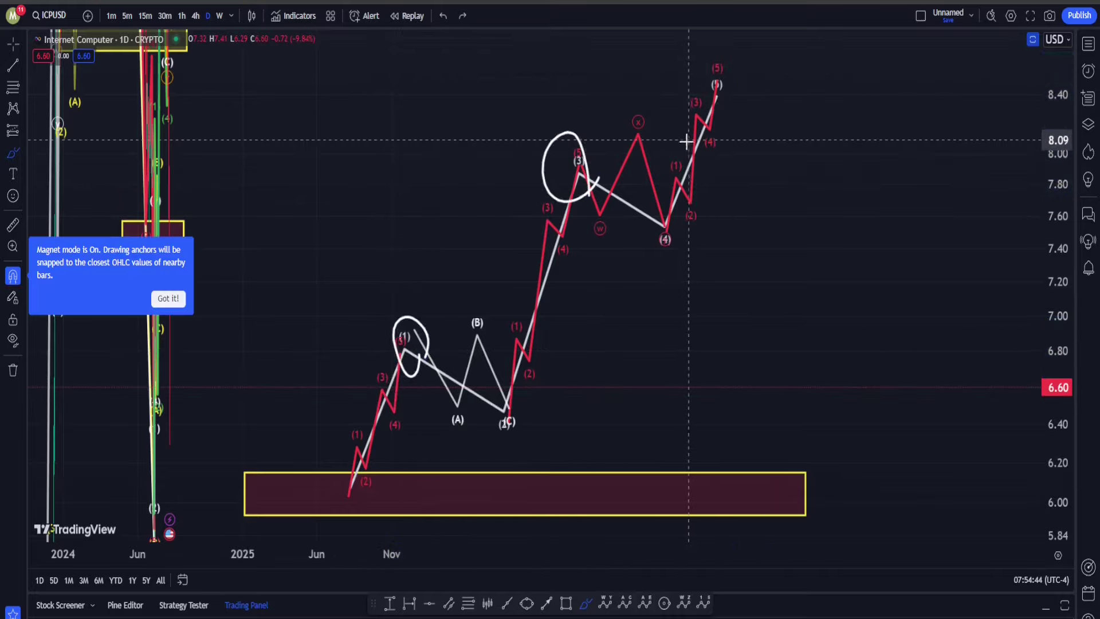
key(ctrl+z)
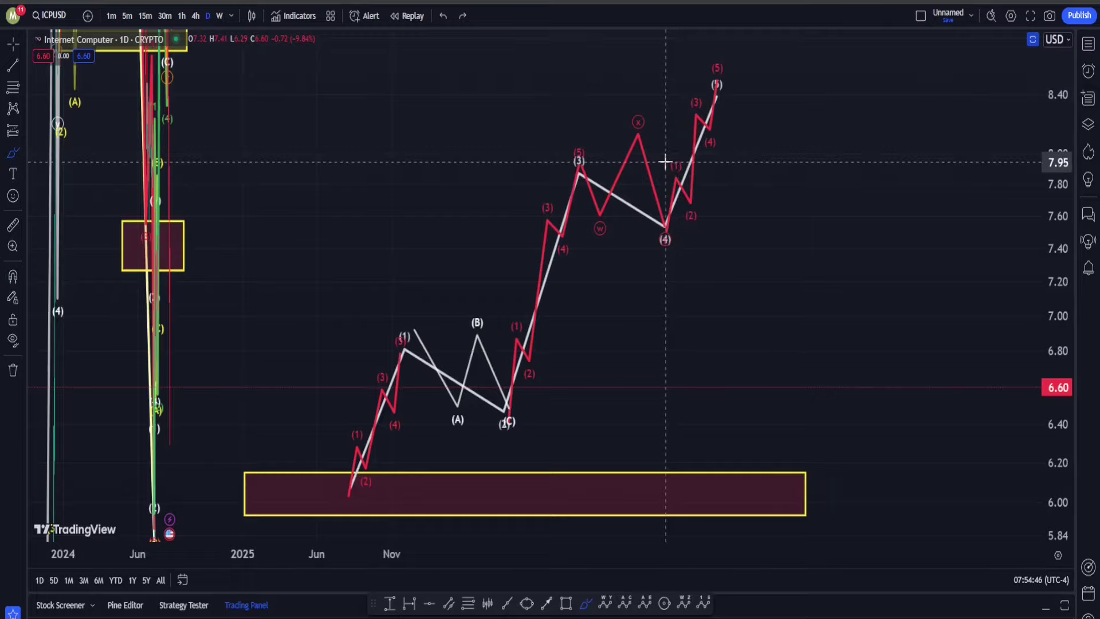
Circle the white wave (4) and wave (2) lows of the projected rise, undo both strokes and leave the Brush tool
mouse_move(686, 239)
mouse_down()
mouse_move(639, 91)
mouse_move(668, 287)
mouse_up()
key(ctrl+z)
mouse_move(511, 412)
mouse_down()
mouse_move(503, 439)
mouse_move(518, 416)
mouse_move(504, 431)
mouse_up()
key(ctrl+z)
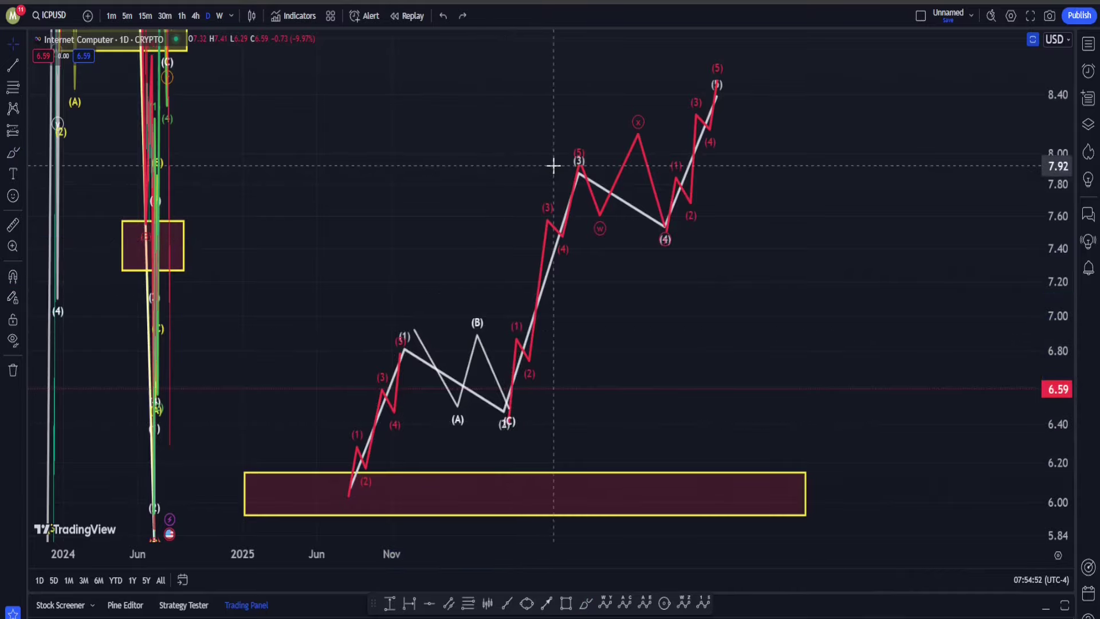
key(Escape)
Restore the automatic price scale and examine the five-wave advance from late 2023 and the correction into July 2024
drag(305, 199, 1005, 152)
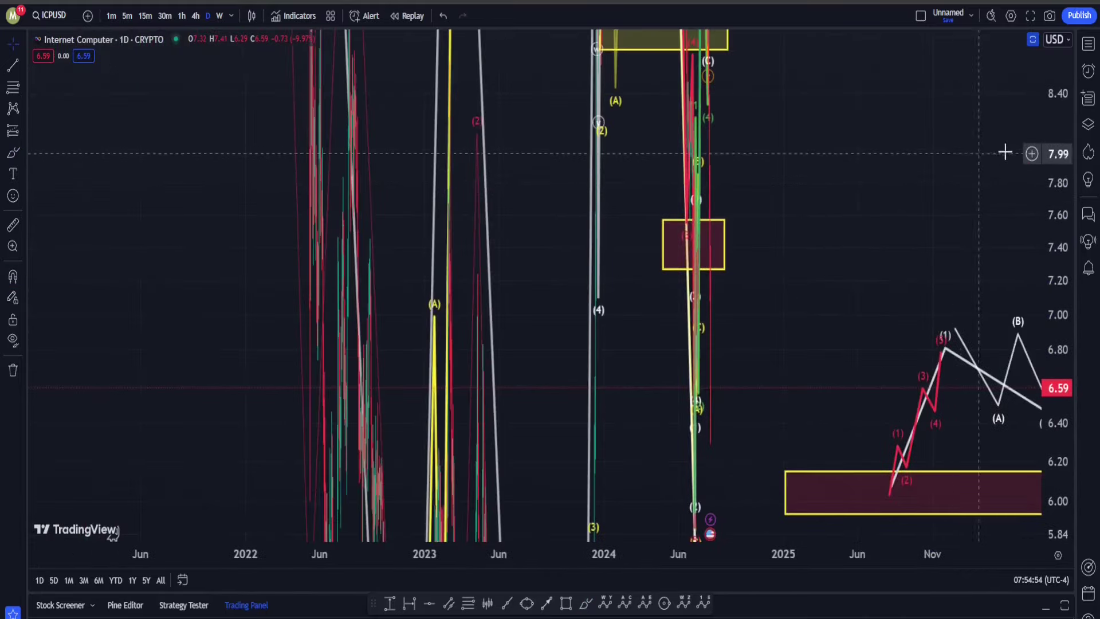
double_click(1058, 135)
drag(706, 196, 888, 188)
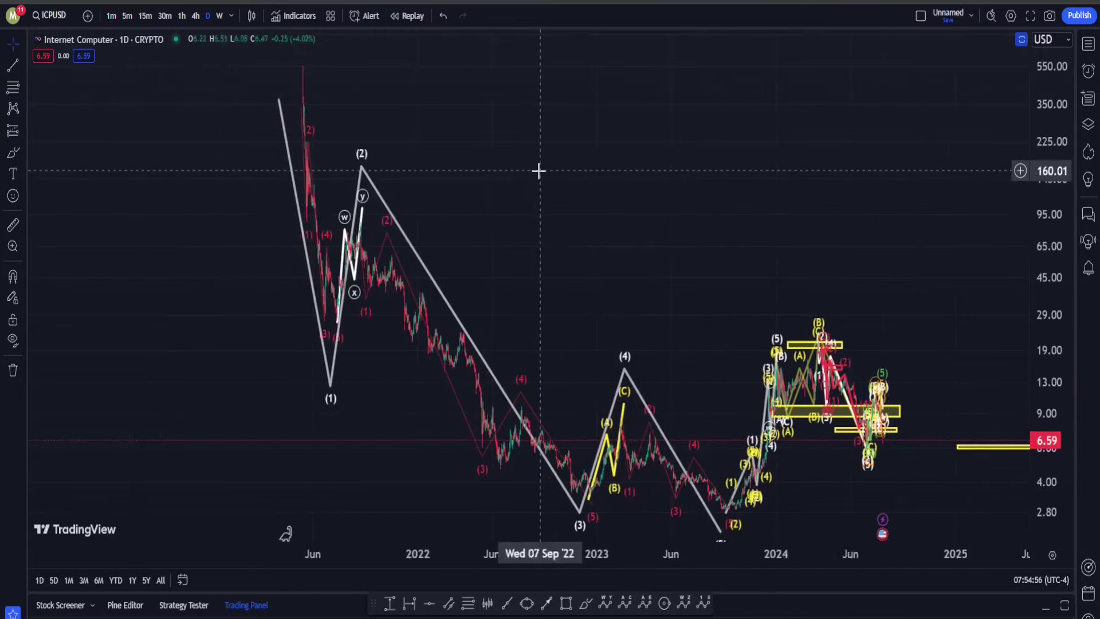
scroll(539, 171, up, 10)
scroll(518, 172, up, 2)
drag(300, 160, 835, 189)
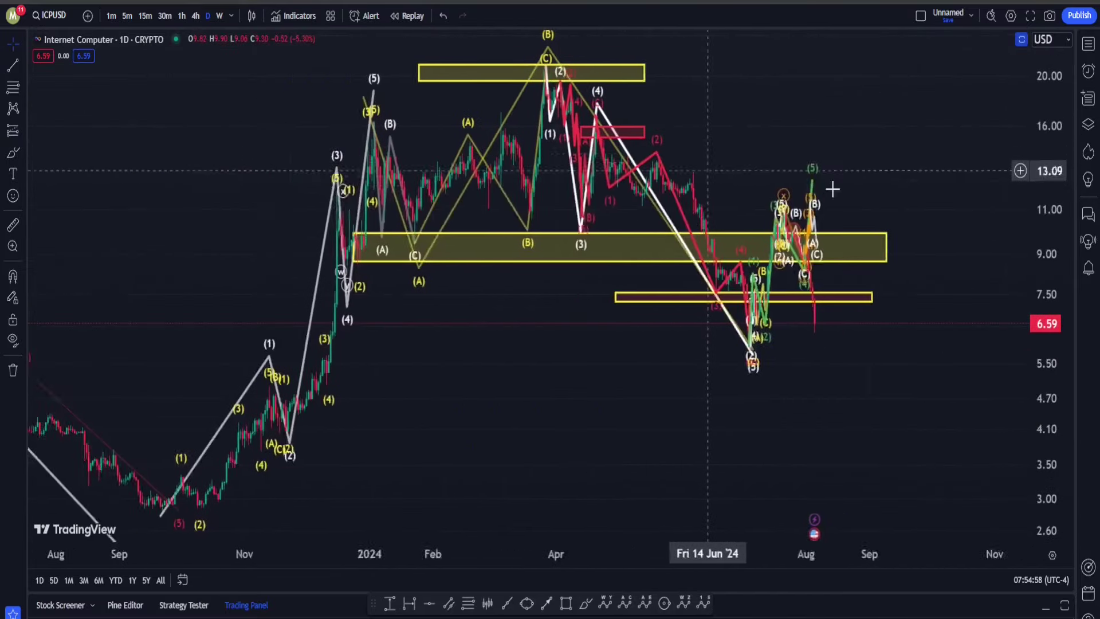
drag(476, 406, 631, 435)
scroll(455, 405, up, 3)
drag(455, 406, 651, 412)
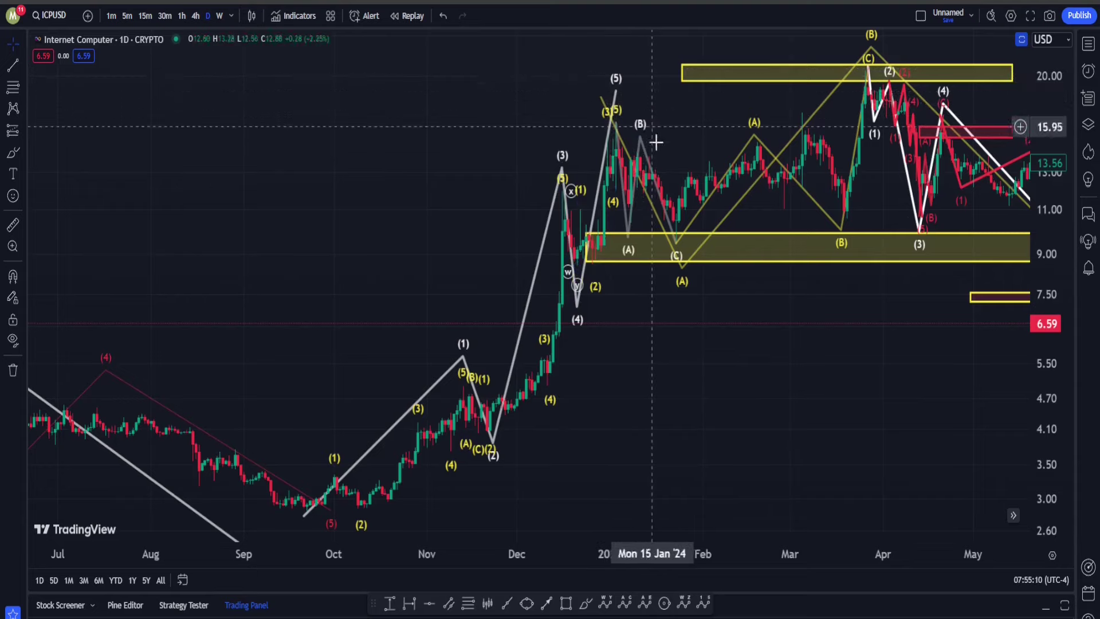
drag(862, 405, 479, 489)
scroll(624, 384, down, 3)
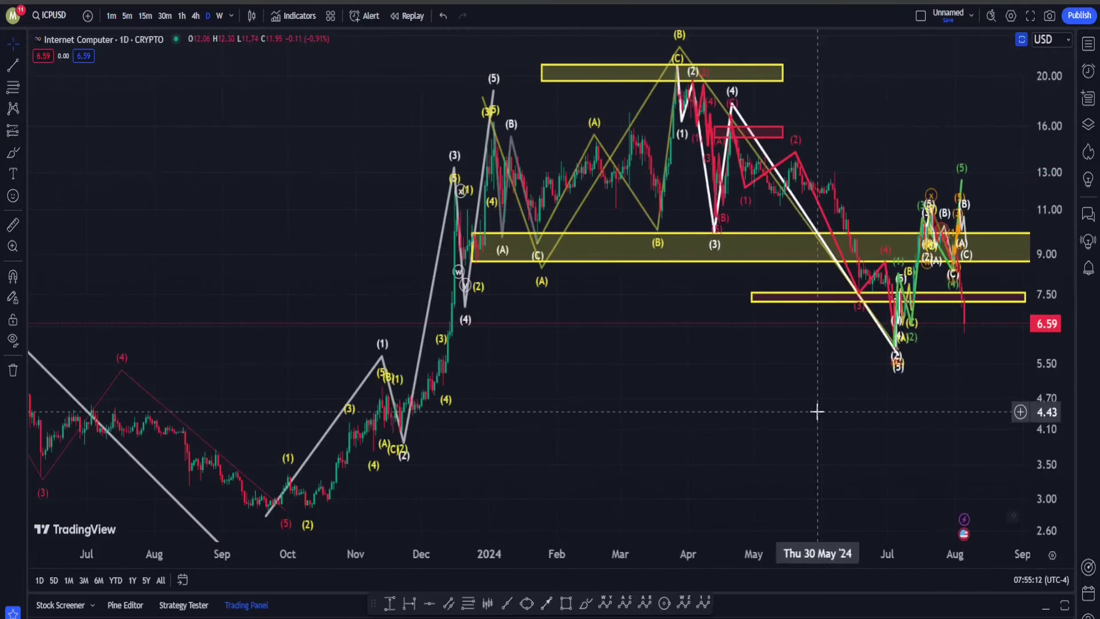
drag(792, 420, 687, 452)
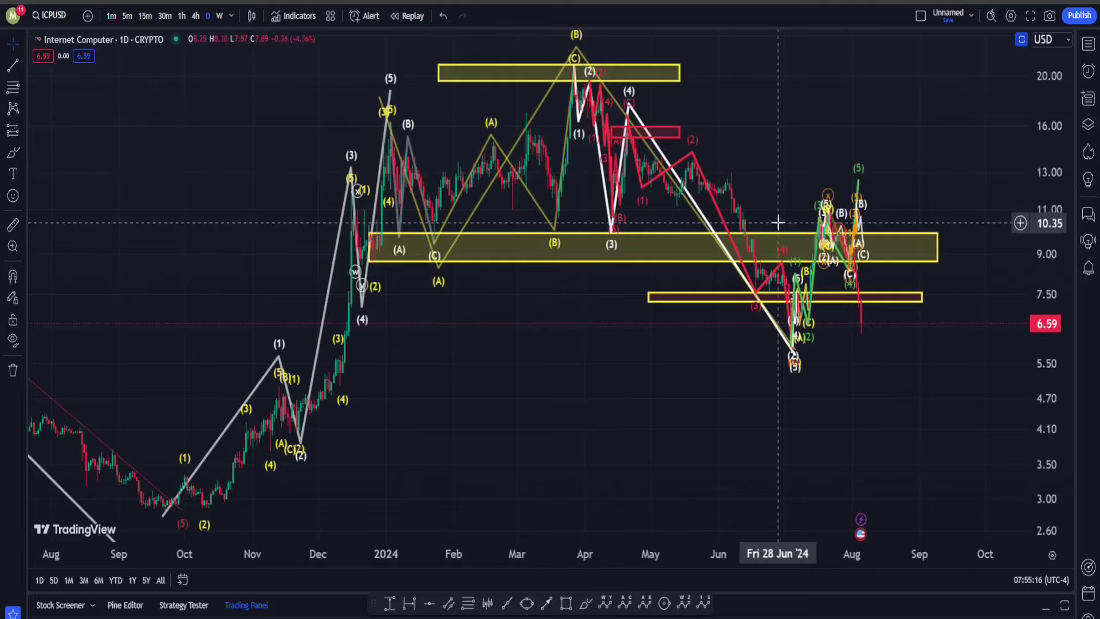
scroll(762, 167, down, 2)
drag(868, 133, 716, 138)
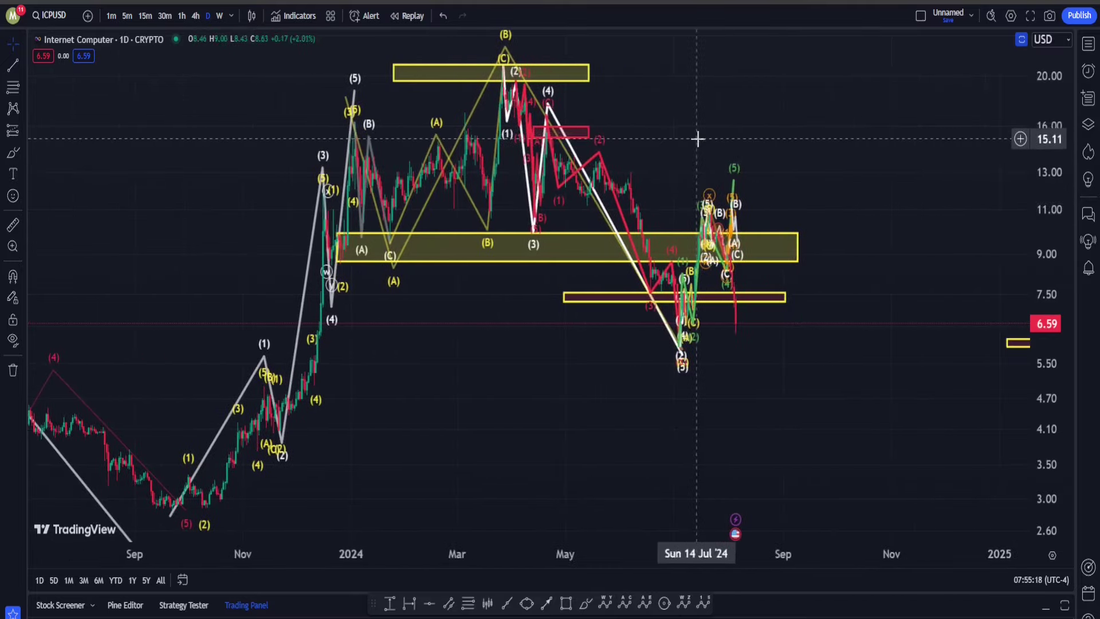
Draw an Elliott impulse wave from about 2.32 in September 2023 through 37.74, 4.29, 157.54 and 75.16 to about 196 in July 2025
right_click(660, 93)
drag(1055, 148, 1052, 260)
scroll(919, 276, down, 5)
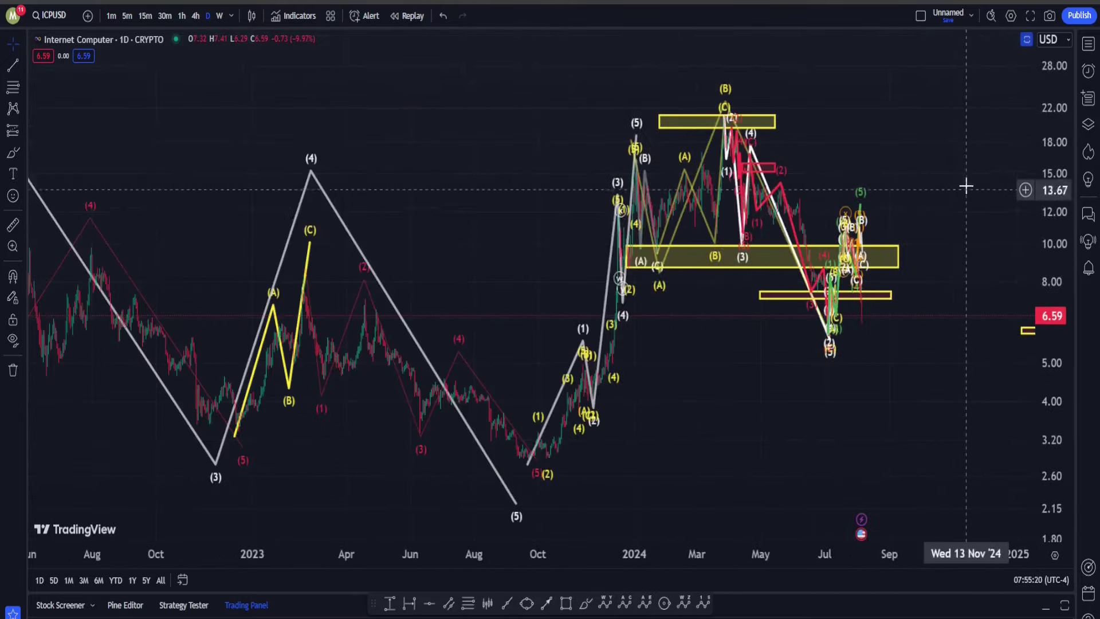
drag(1062, 172, 994, 380)
drag(856, 205, 668, 244)
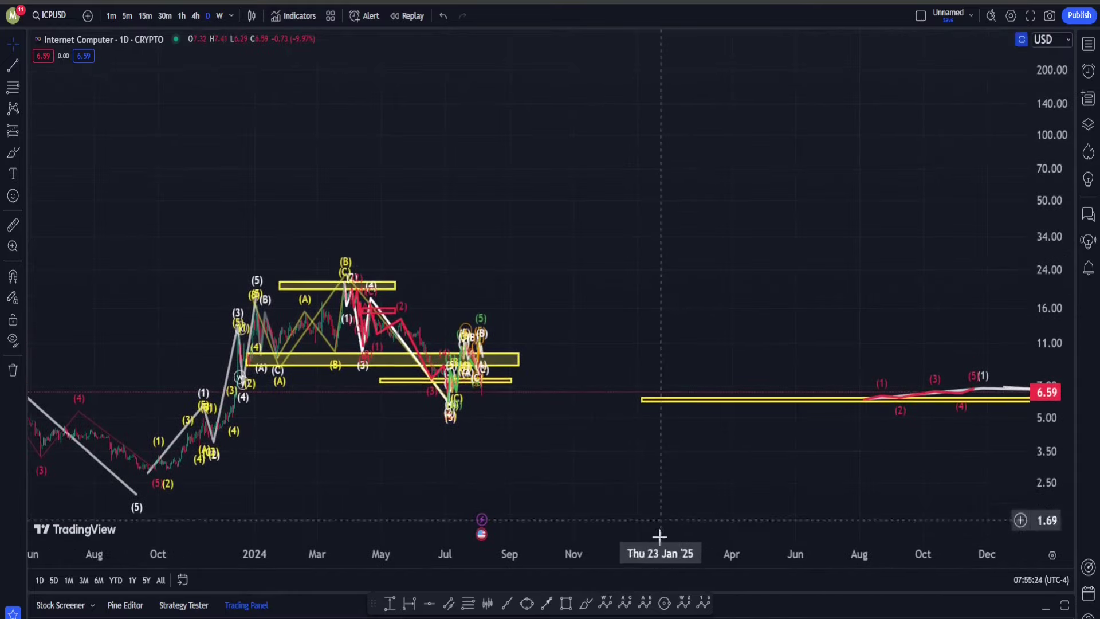
click(704, 603)
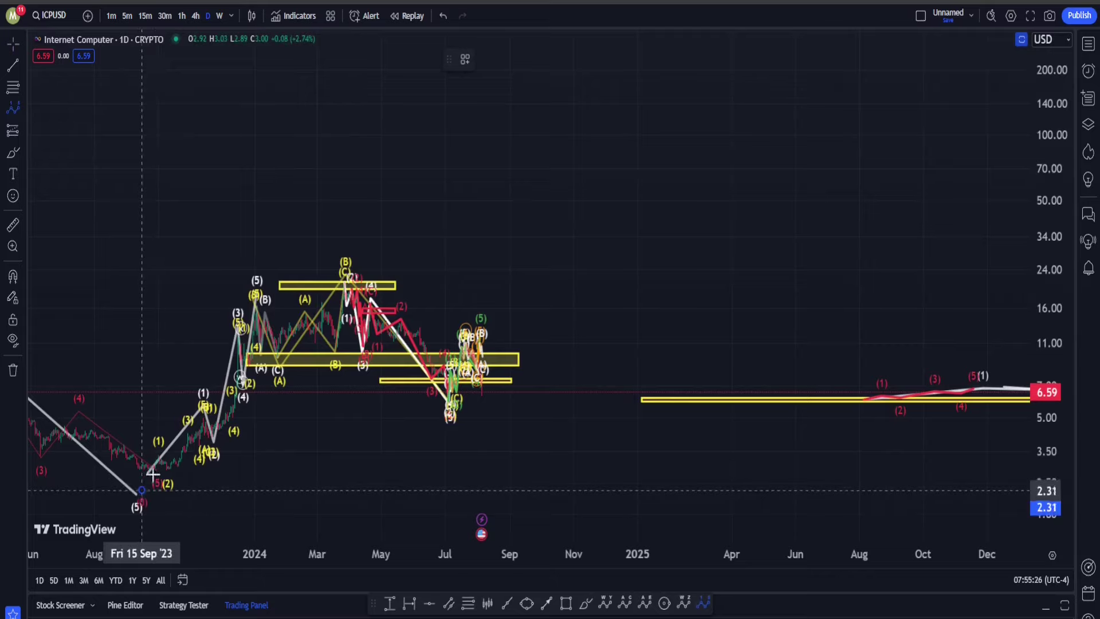
click(264, 227)
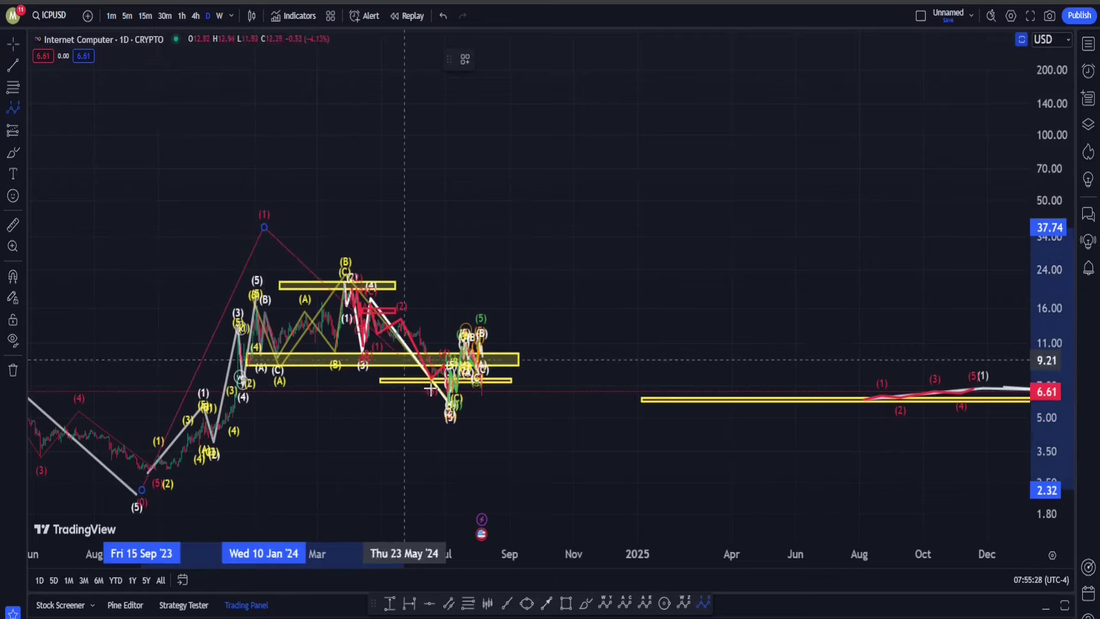
click(425, 431)
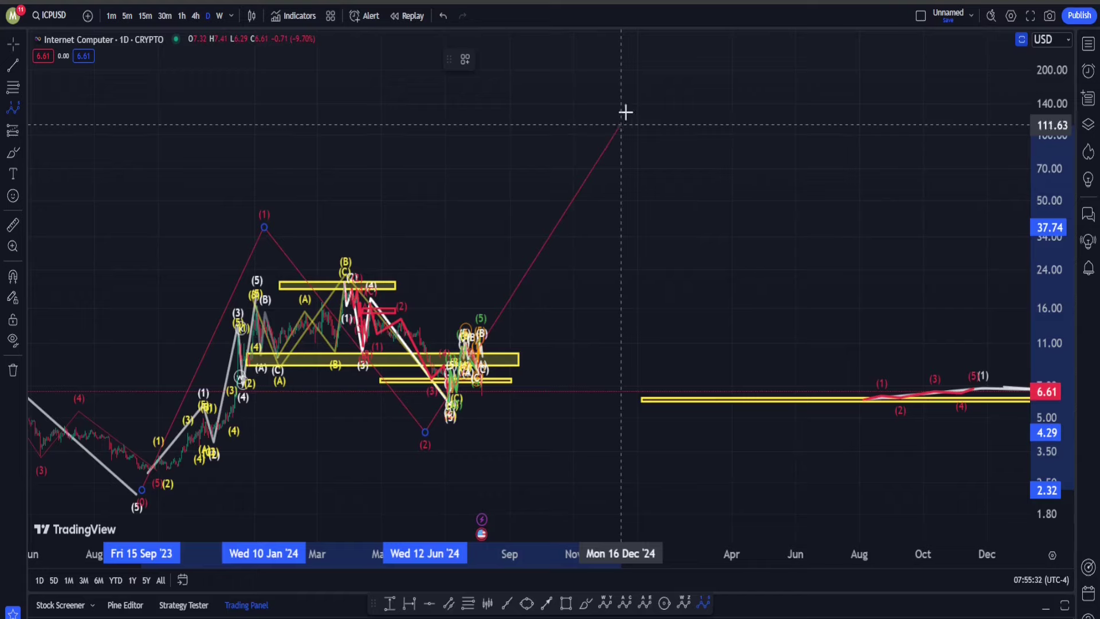
click(633, 93)
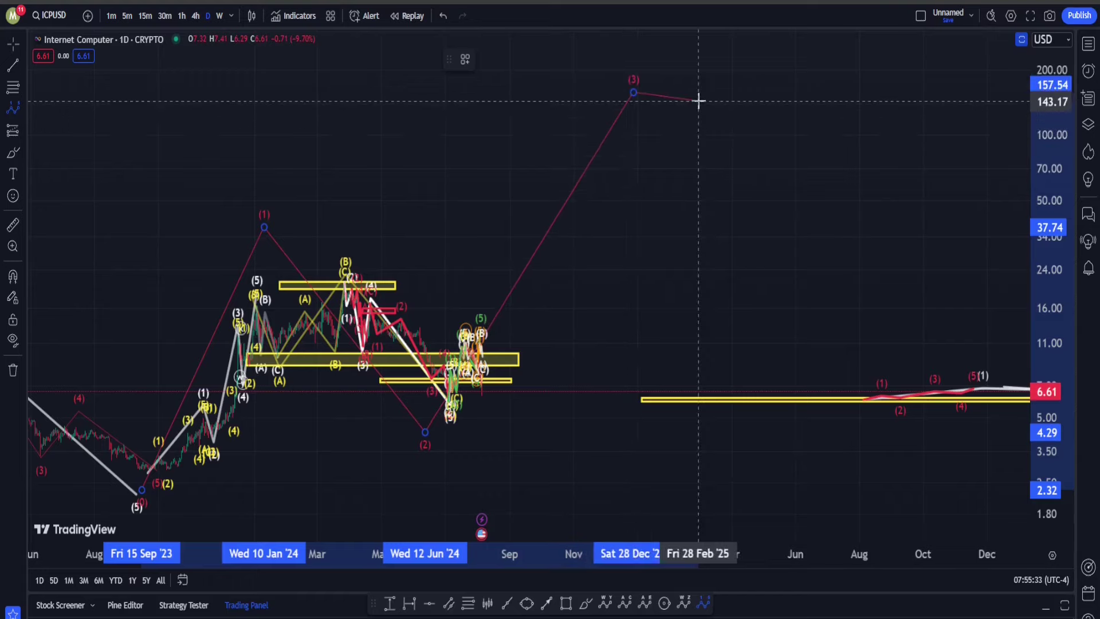
click(818, 163)
click(847, 71)
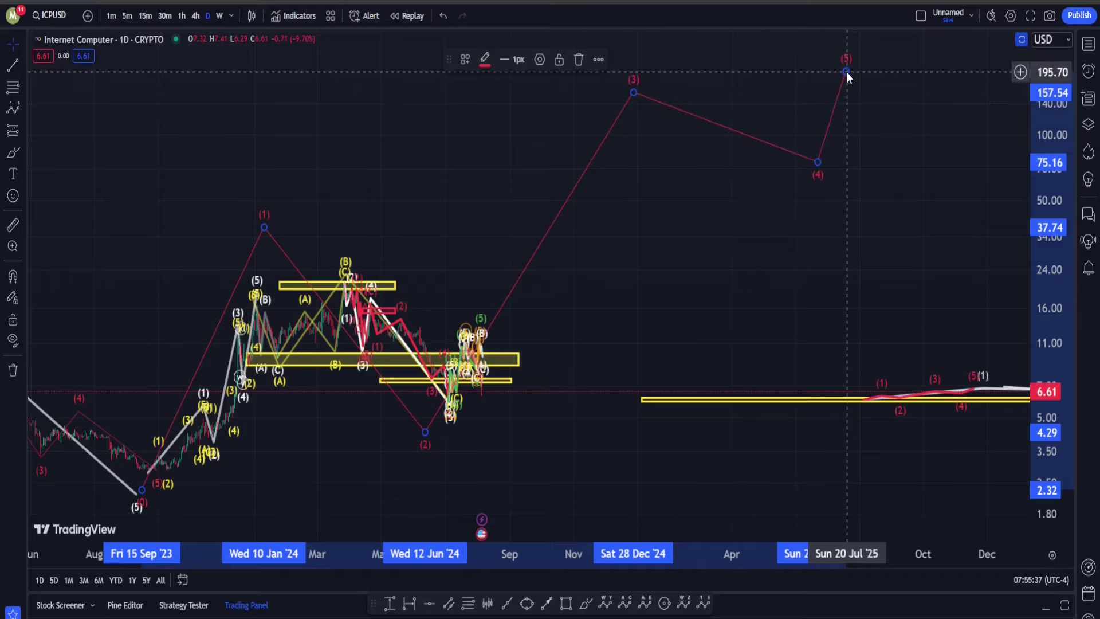
Delete the large red impulse wave drawing and restore the automatic price scale around the 2023–2024 price action
right_click(689, 218)
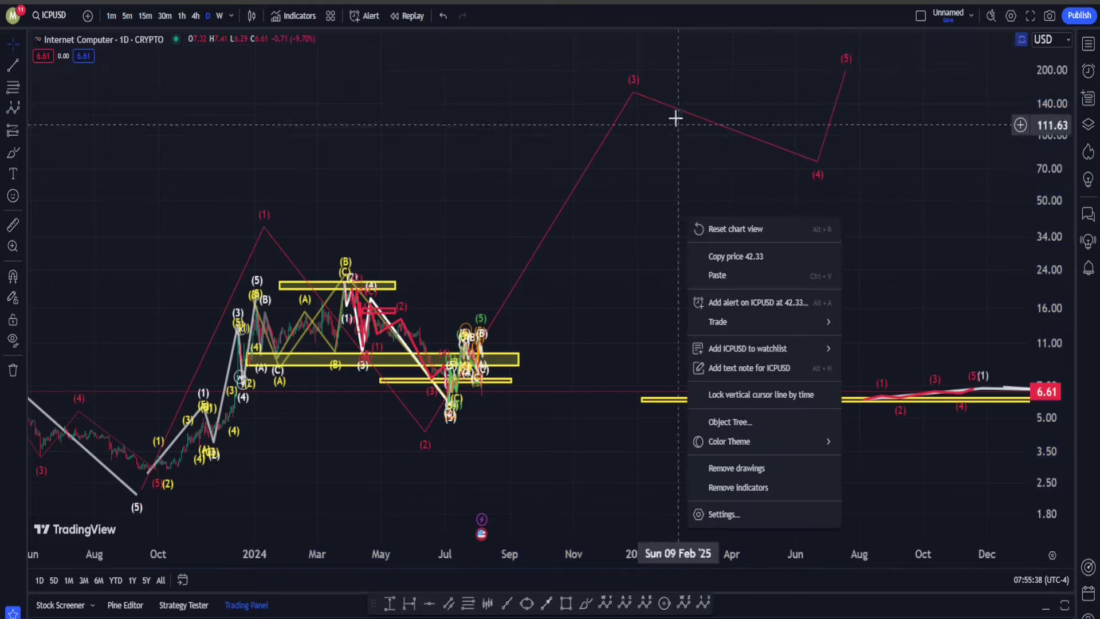
click(635, 87)
key(Delete)
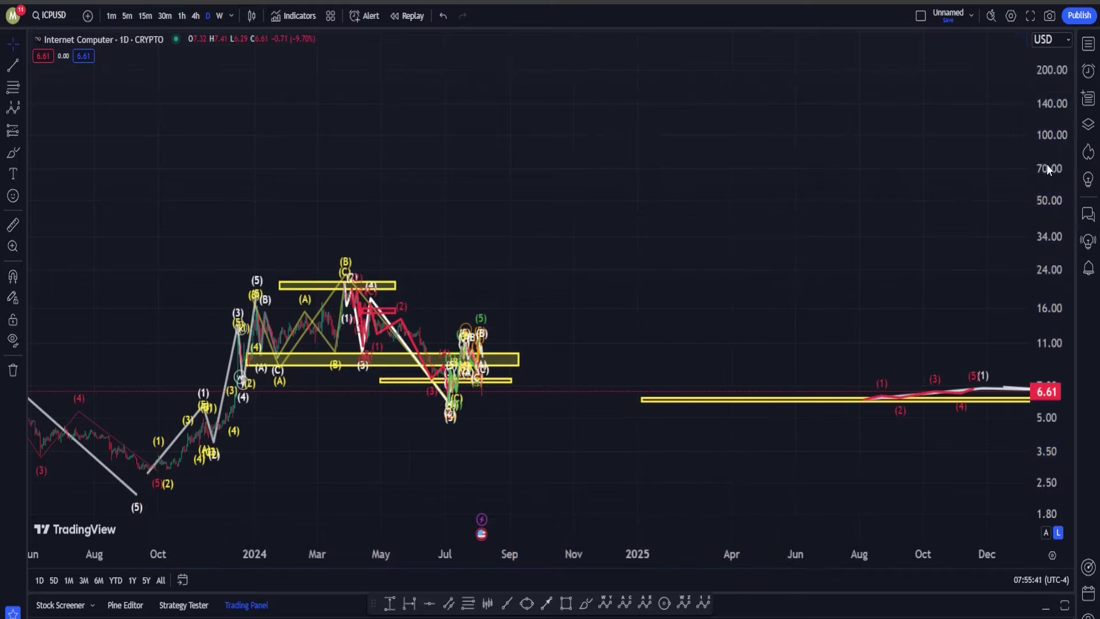
double_click(1048, 165)
drag(596, 155, 872, 171)
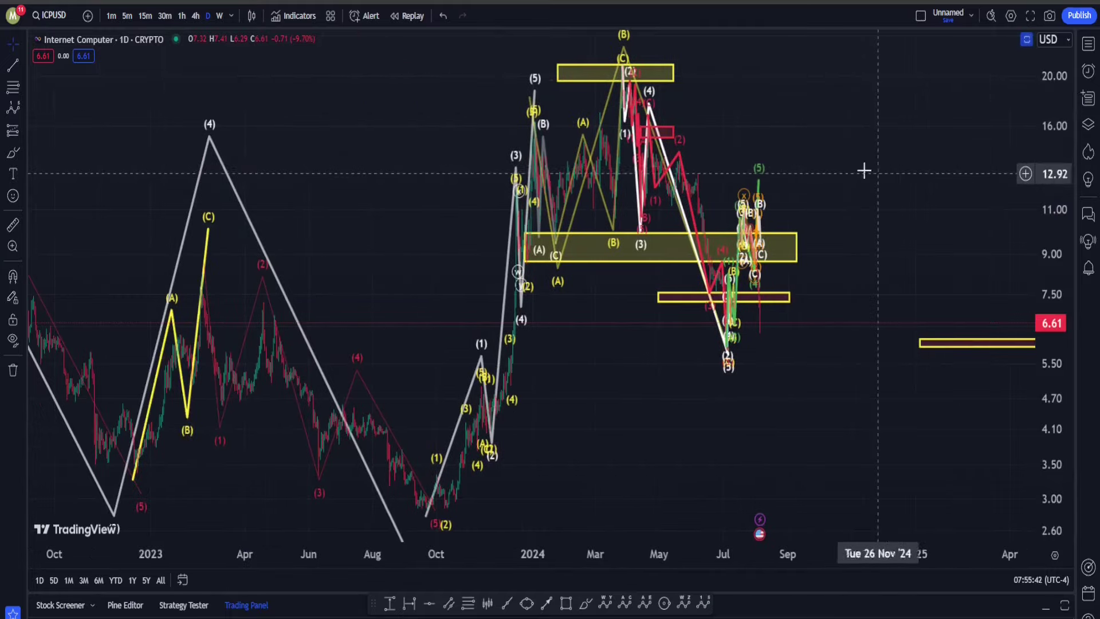
Switch the chart to the 4-hour timeframe and examine the green five-wave count from July into August 2024
click(195, 16)
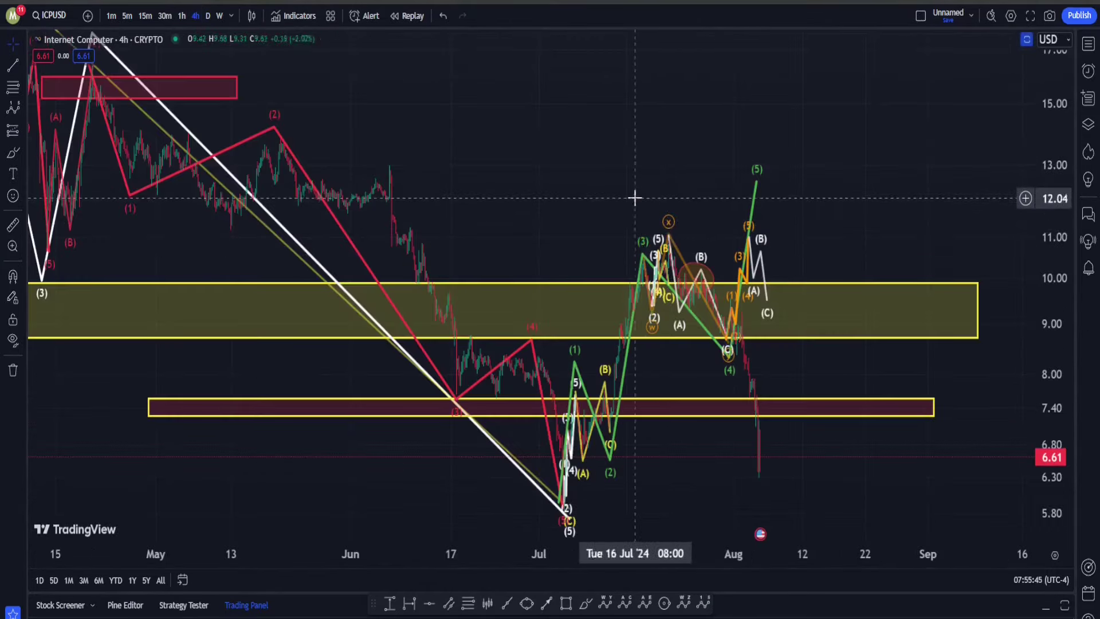
scroll(635, 197, up, 14)
drag(192, 231, 790, 261)
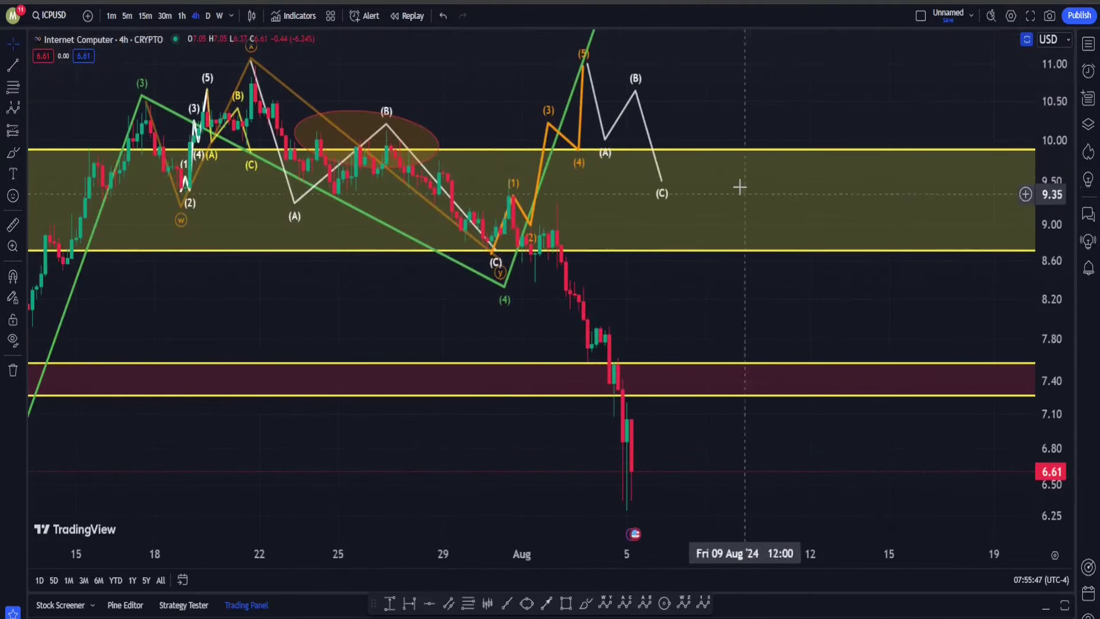
drag(710, 95, 926, 144)
scroll(684, 166, down, 4)
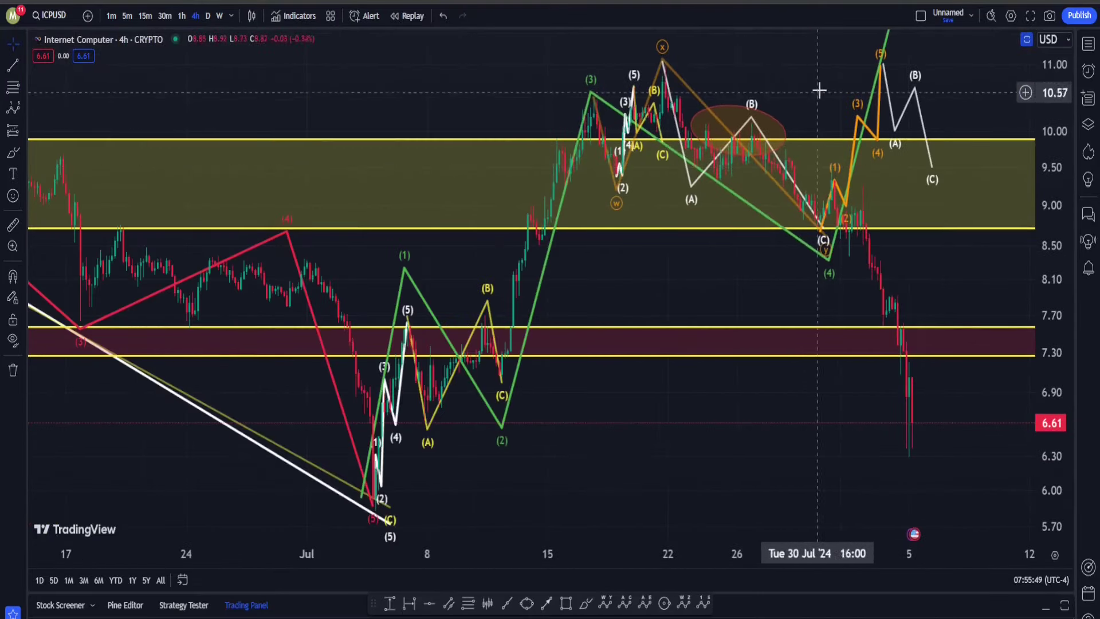
drag(819, 90, 600, 600)
Circle the decline into the green wave (4) low with the Brush tool and undo the stroke
click(590, 605)
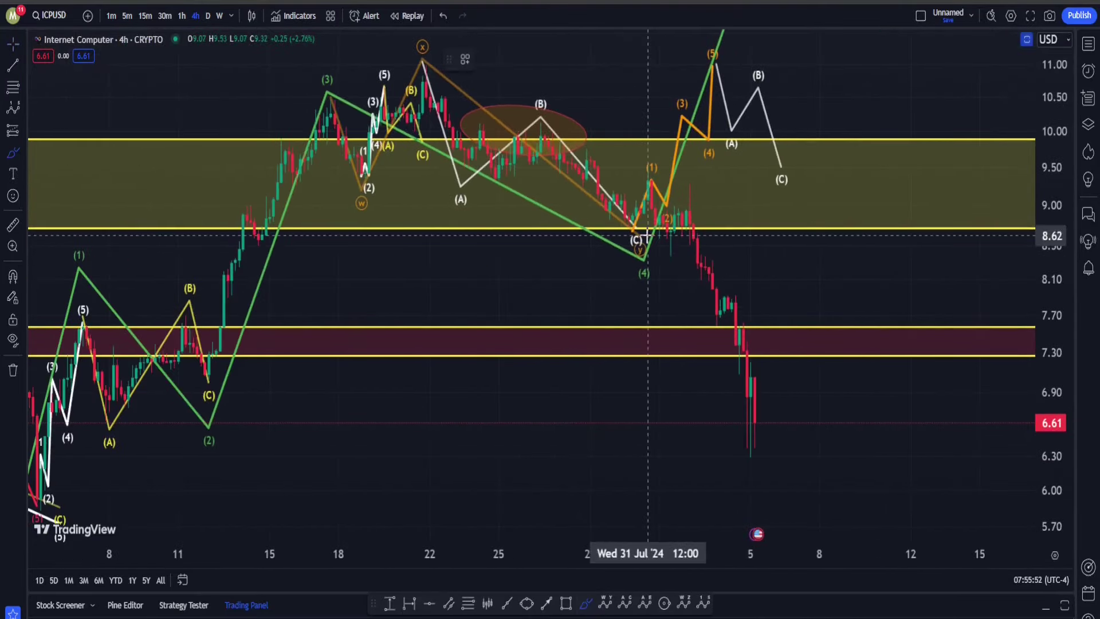
mouse_move(709, 177)
mouse_down()
mouse_move(527, 233)
mouse_move(732, 275)
mouse_move(644, 274)
mouse_up()
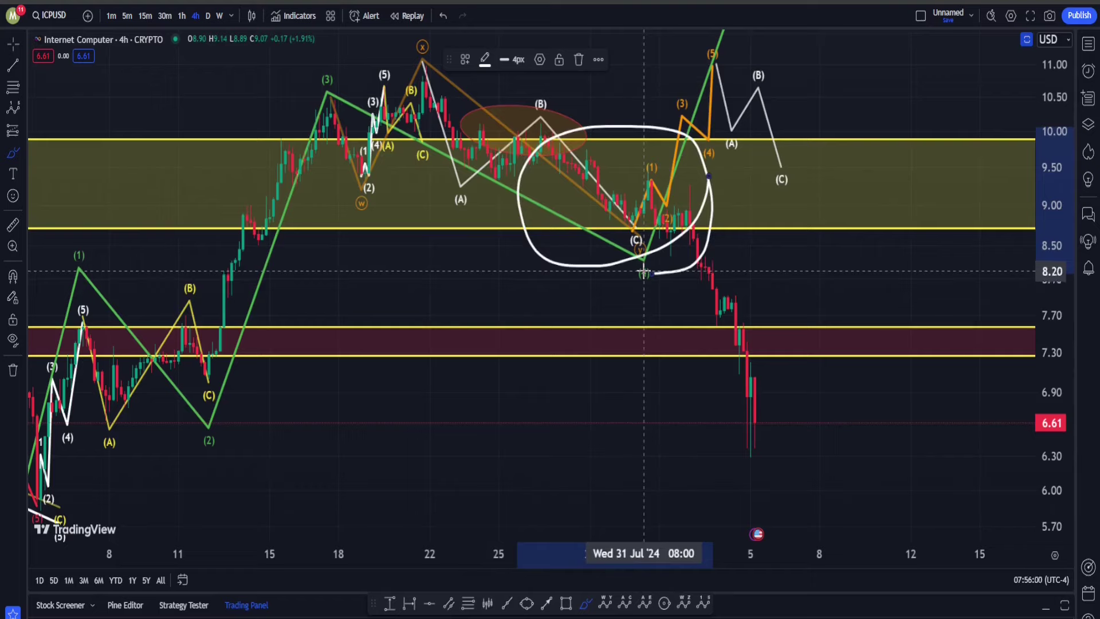
key(ctrl+z)
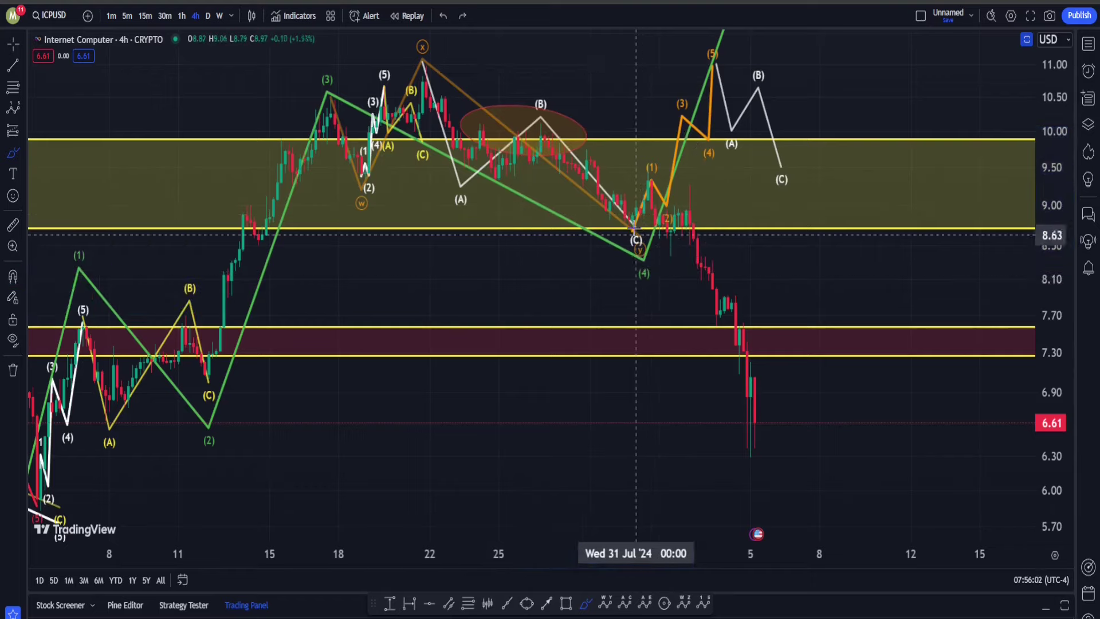
Mark the projected orange rise, circle the white (B) area and the July correction with brush strokes, and undo them
drag(629, 209, 705, 92)
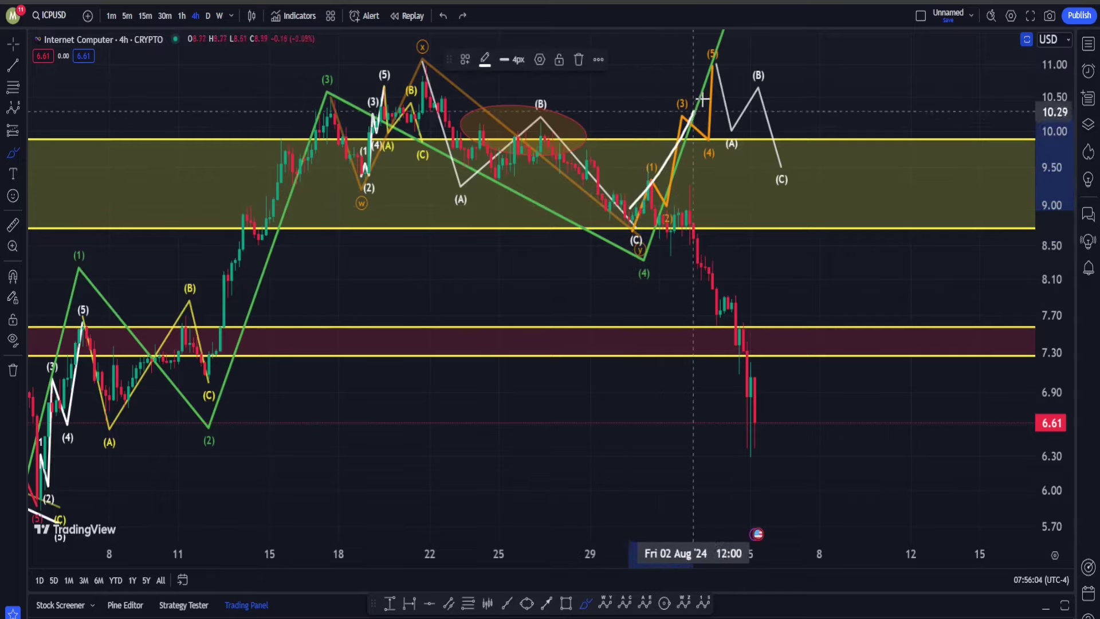
mouse_move(577, 116)
mouse_down()
mouse_move(494, 167)
mouse_move(530, 90)
mouse_move(547, 172)
mouse_move(510, 184)
mouse_up()
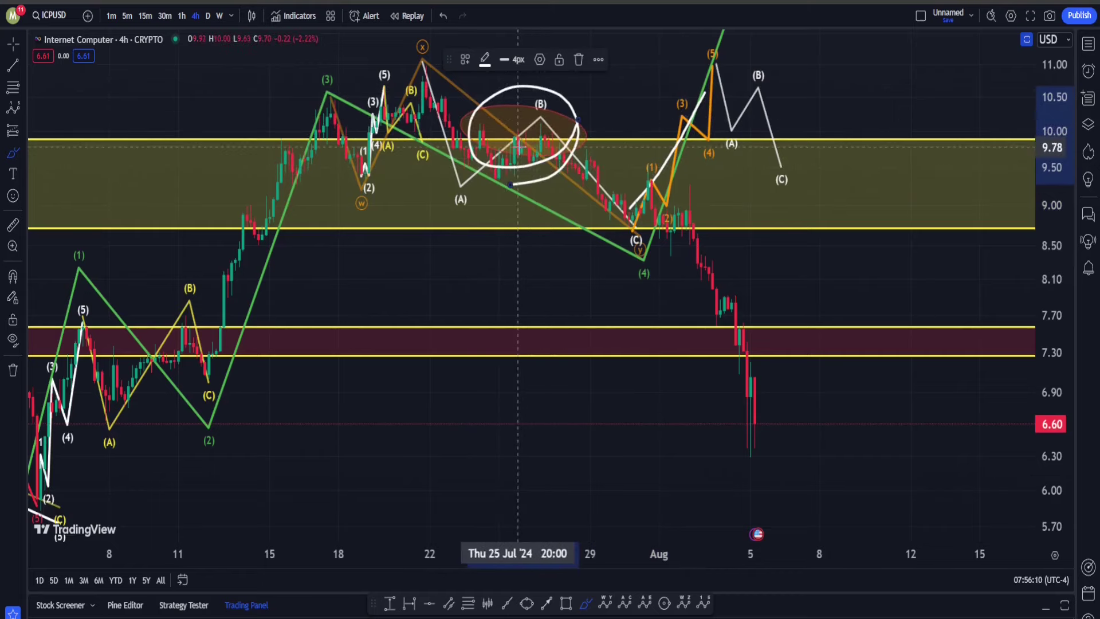
key(ctrl+z)
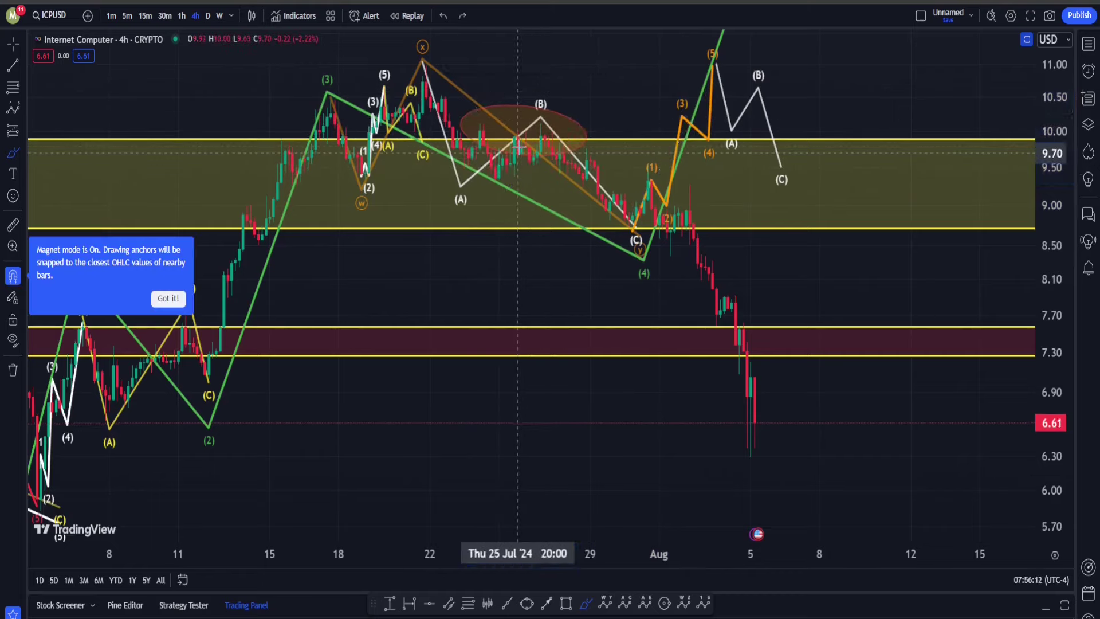
mouse_move(669, 182)
mouse_down()
mouse_move(663, 213)
mouse_move(393, 203)
mouse_move(640, 87)
mouse_up()
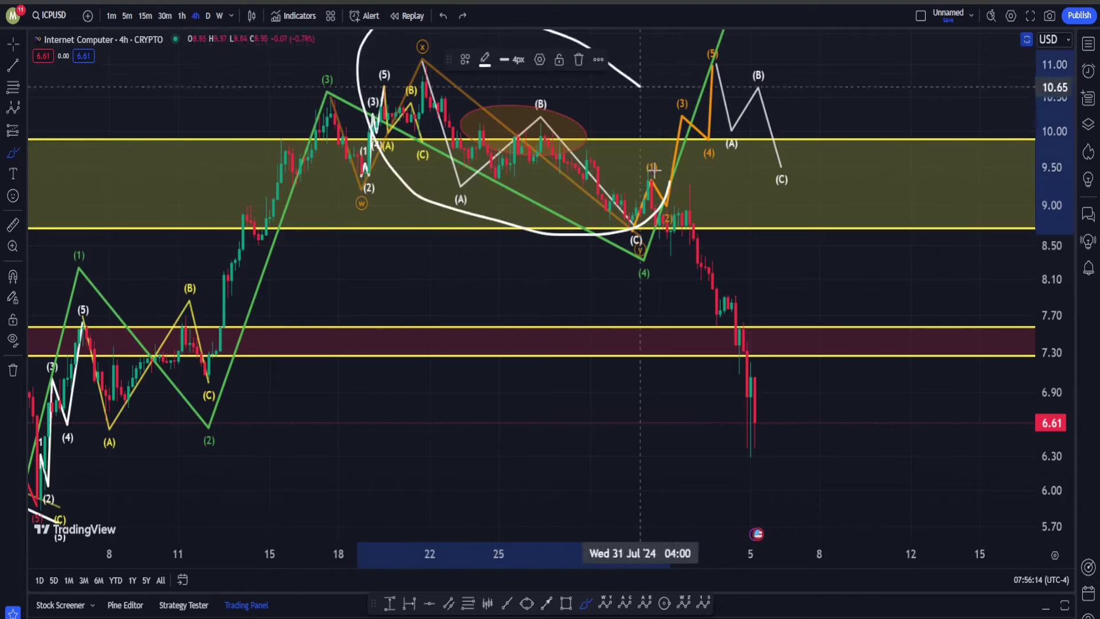
key(ctrl+z)
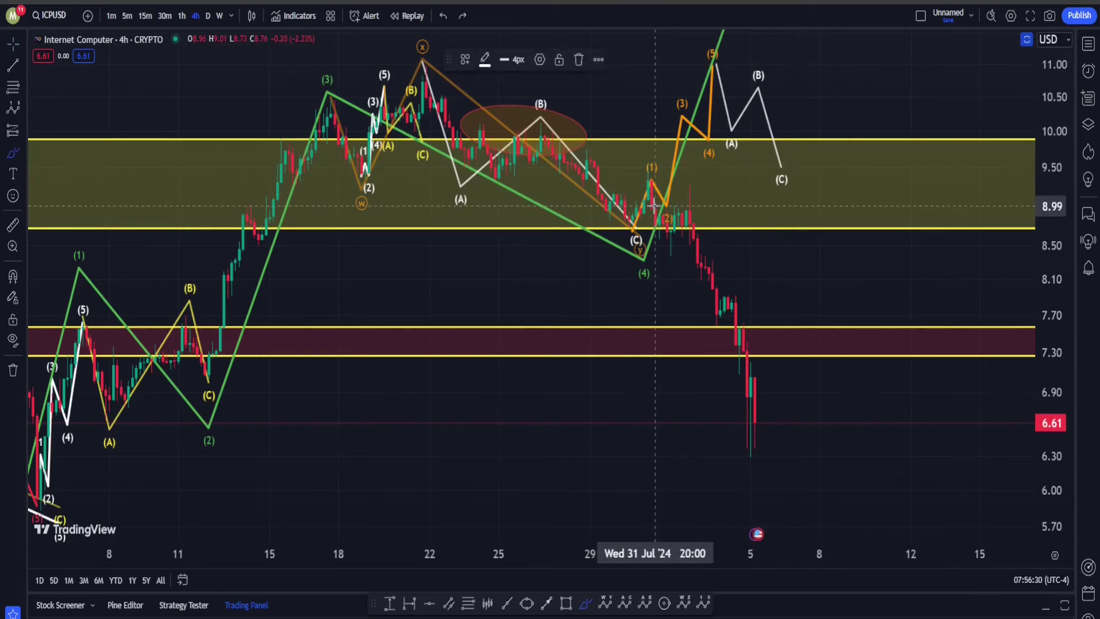
Sketch the projected rise, pullback to the white (C) and further rally, encircle the scenario, and undo the brush strokes
mouse_move(653, 205)
mouse_down()
mouse_move(717, 85)
mouse_move(770, 160)
mouse_up()
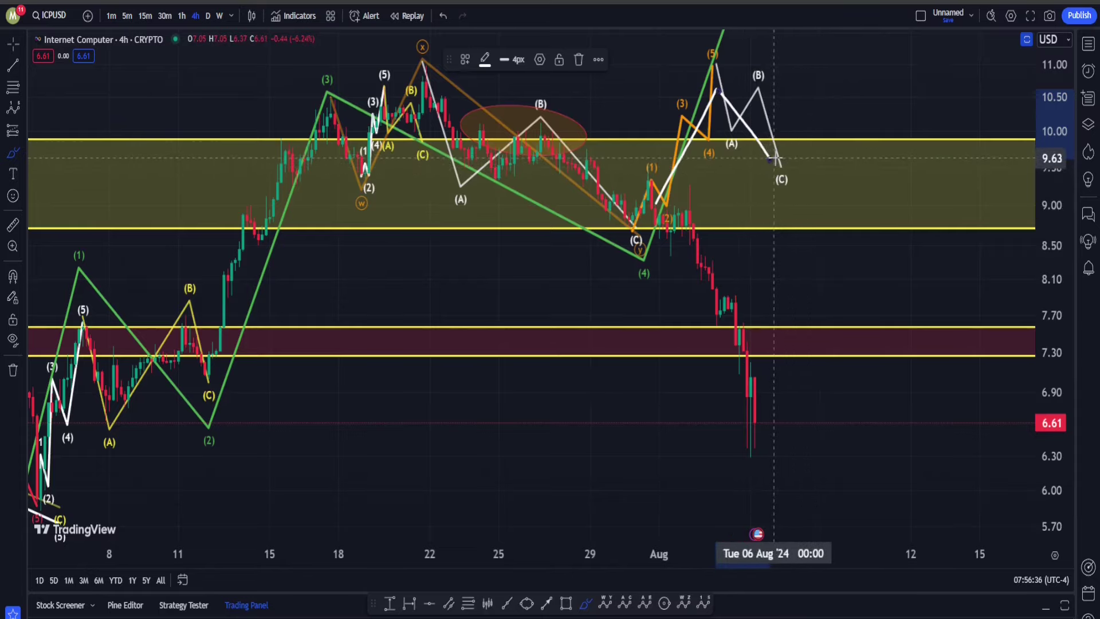
drag(769, 161, 849, 32)
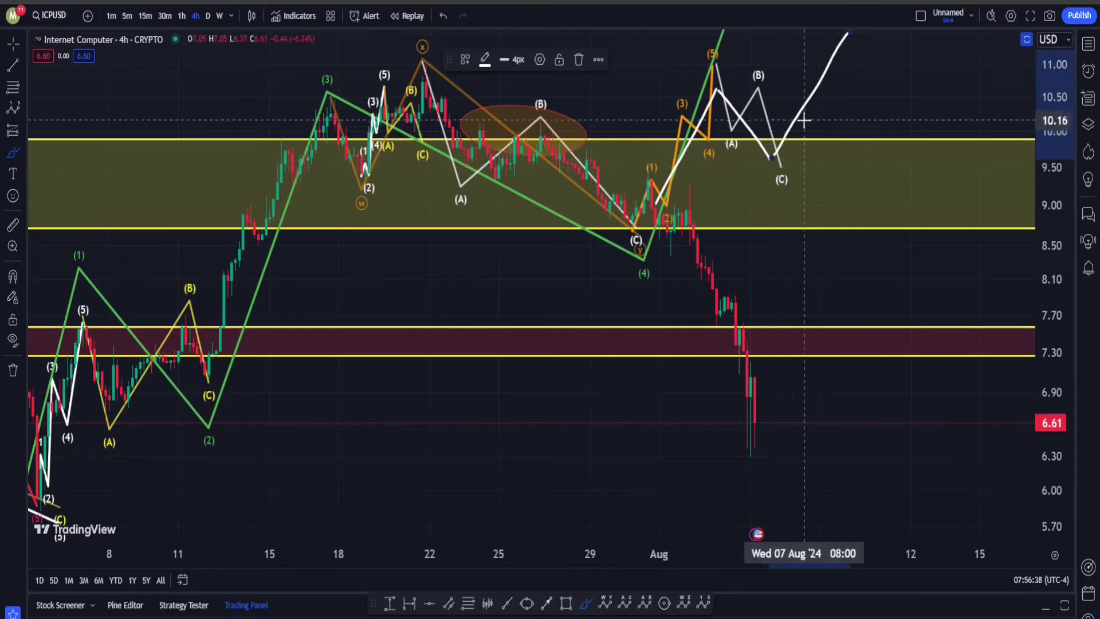
mouse_move(875, 83)
mouse_down()
mouse_move(815, 191)
mouse_move(576, 197)
mouse_up()
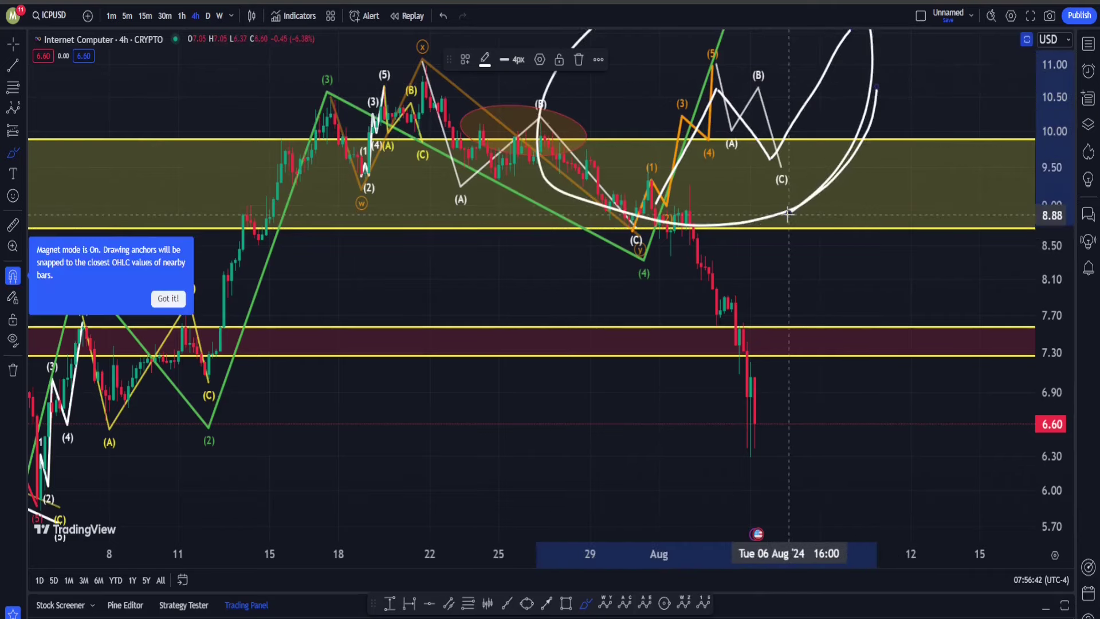
key(ctrl+z)
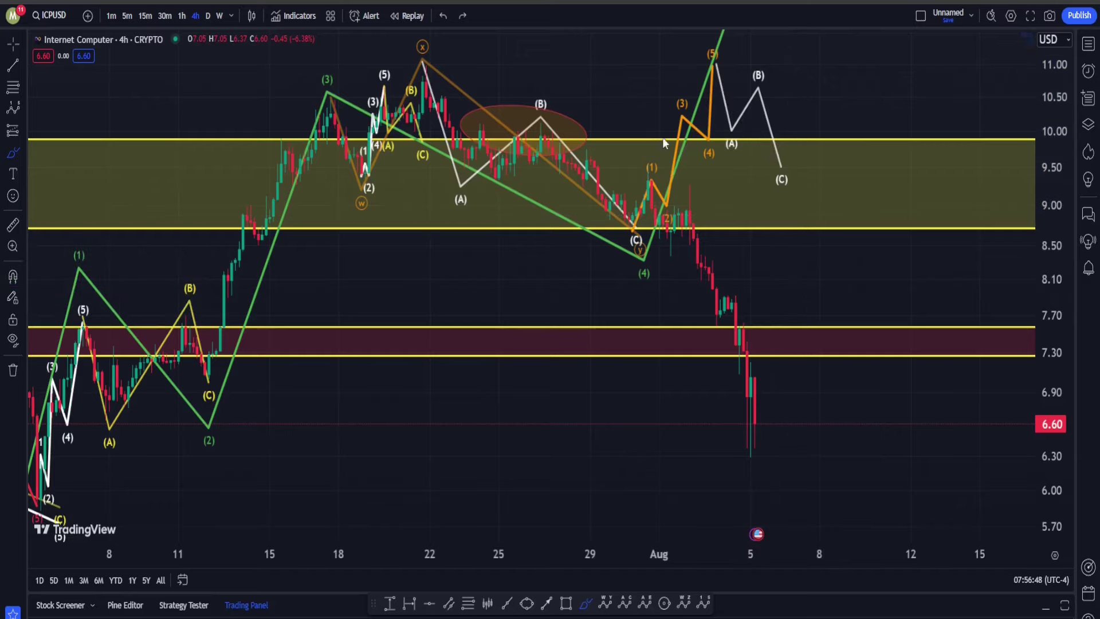
Leave the Brush tool and delete the projected orange five-wave impulse and the white A-B-C correction beyond it
click(663, 61)
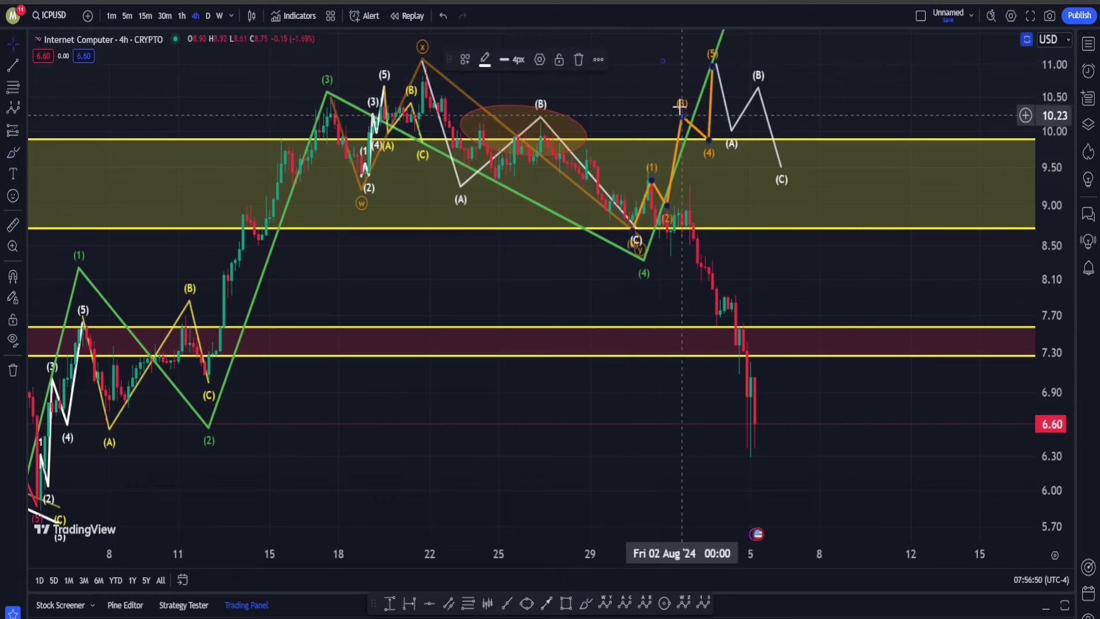
key(Delete)
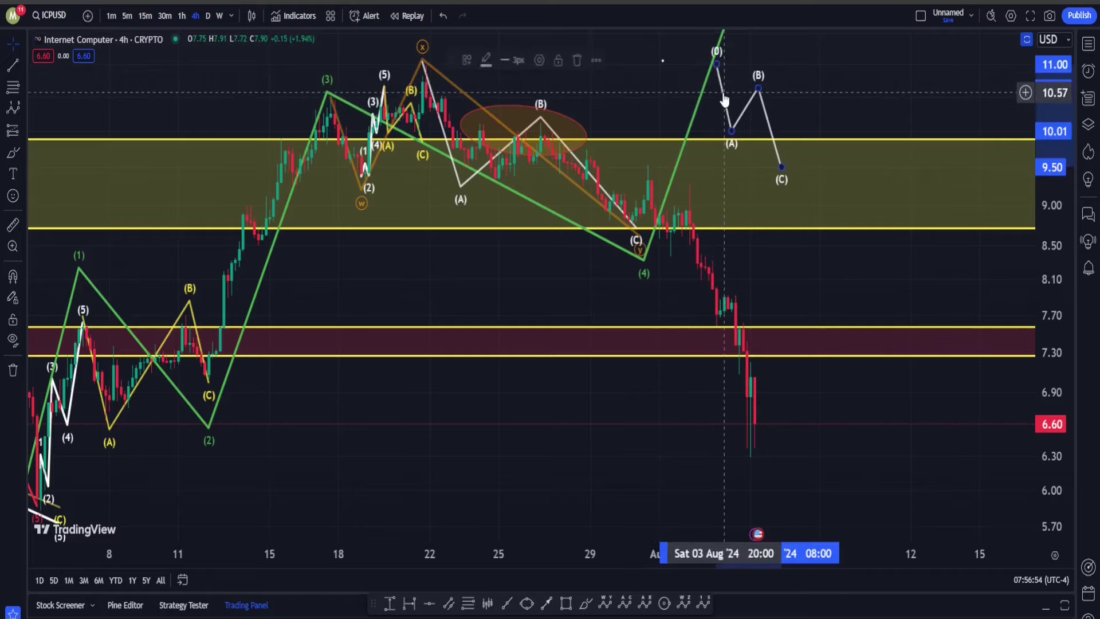
drag(768, 101, 909, 123)
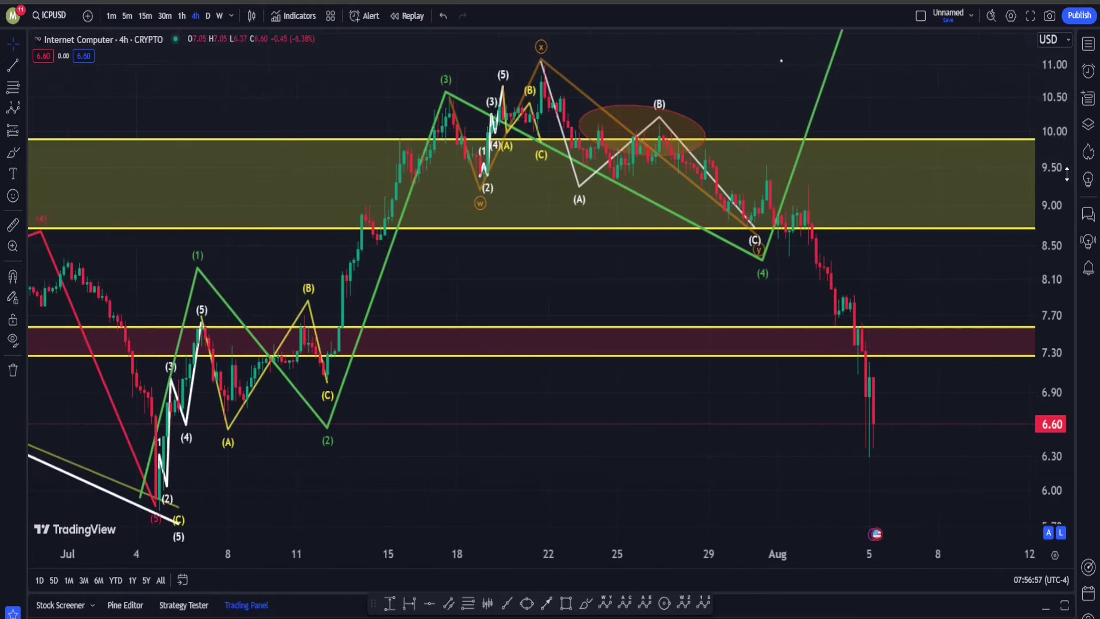
scroll(847, 93, down, 3)
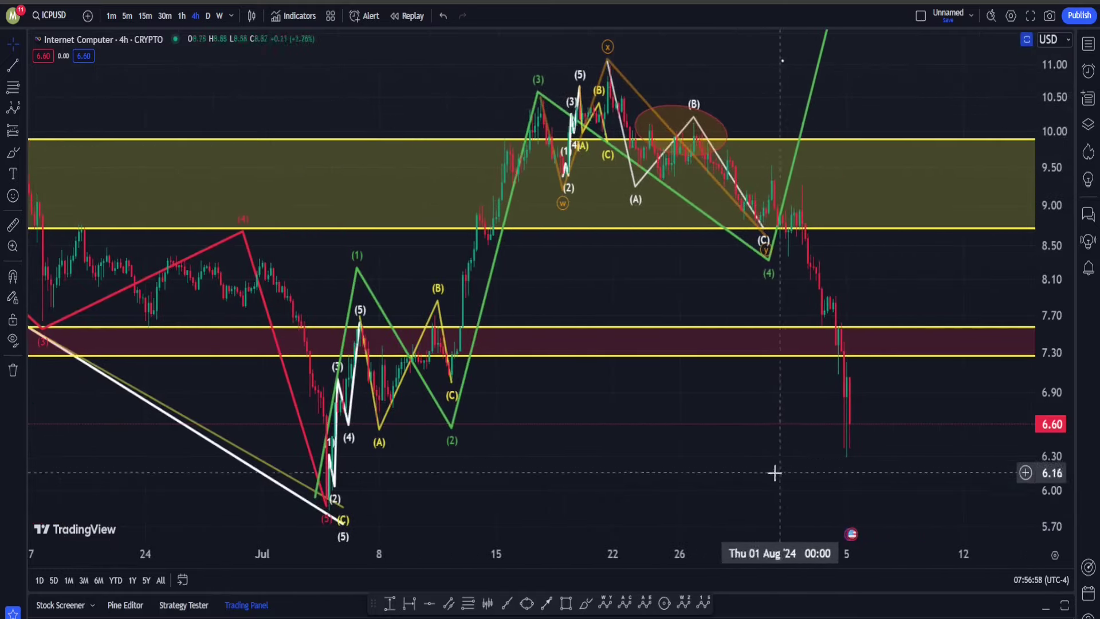
Delete the green impulse wave plus the white A-B-C and orange W-X-Y drawings of the late-July correction
click(768, 275)
key(Delete)
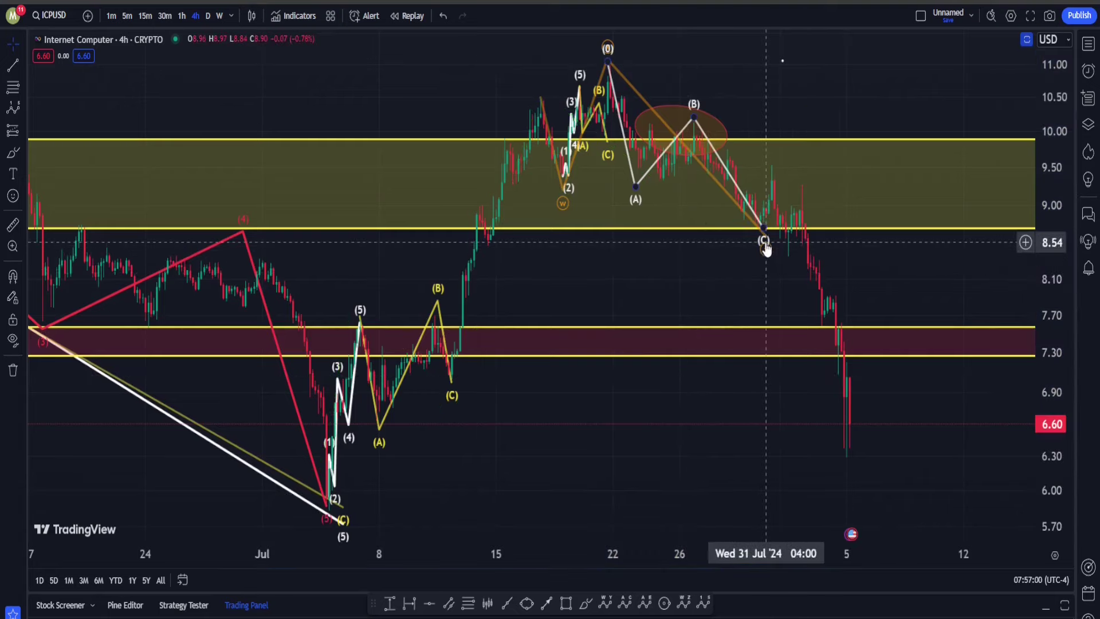
click(766, 248)
key(Delete)
click(767, 253)
key(Delete)
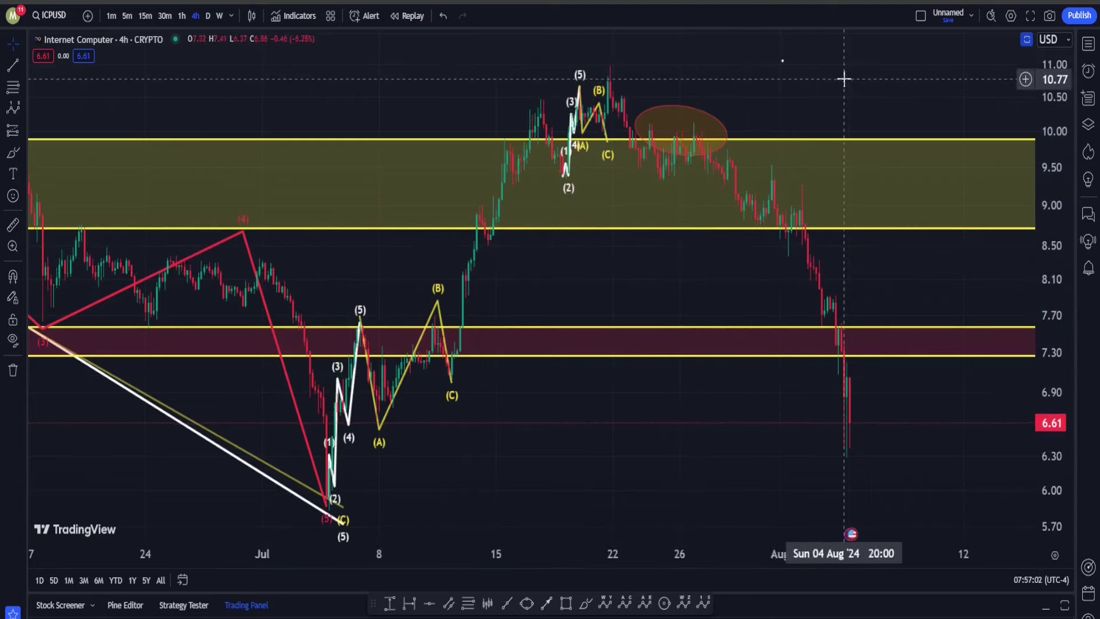
Encircle the decline from the July high into early August 2024 with two large brush strokes
drag(844, 79, 762, 232)
click(586, 603)
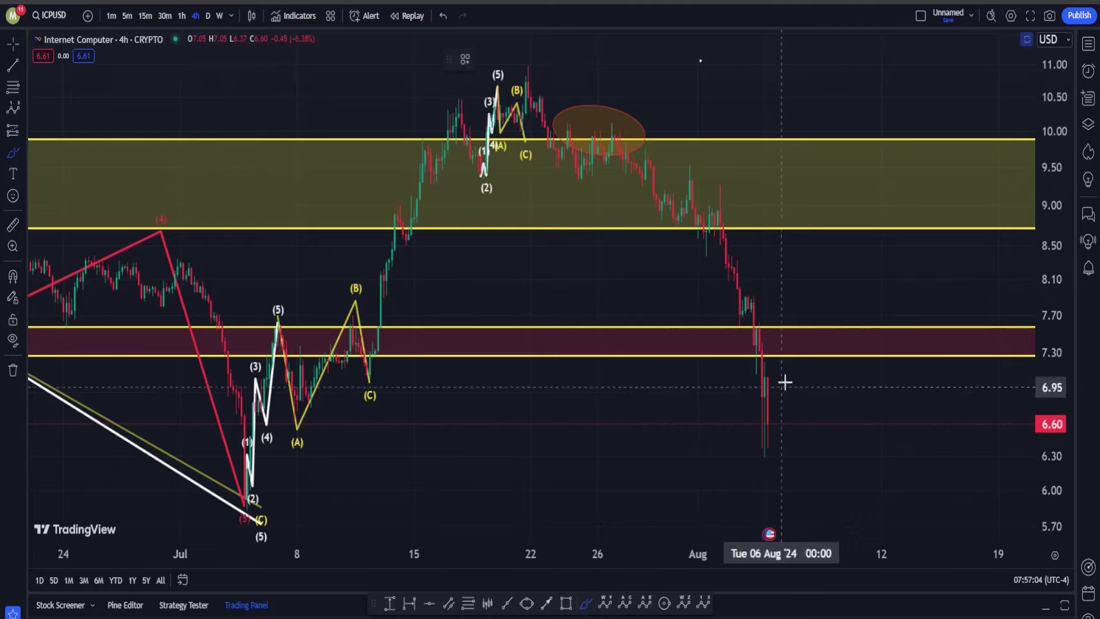
mouse_move(864, 346)
mouse_down()
mouse_move(862, 493)
mouse_move(524, 187)
mouse_move(579, 30)
mouse_up()
mouse_move(820, 126)
mouse_down()
mouse_move(884, 509)
mouse_move(864, 514)
mouse_up()
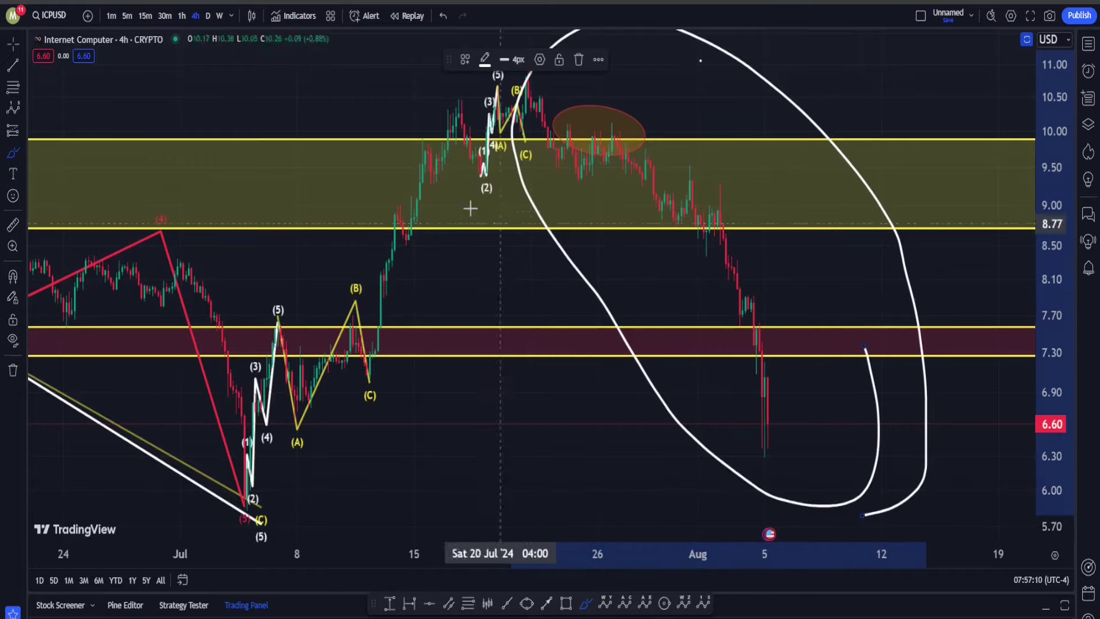
scroll(533, 167, down, 5)
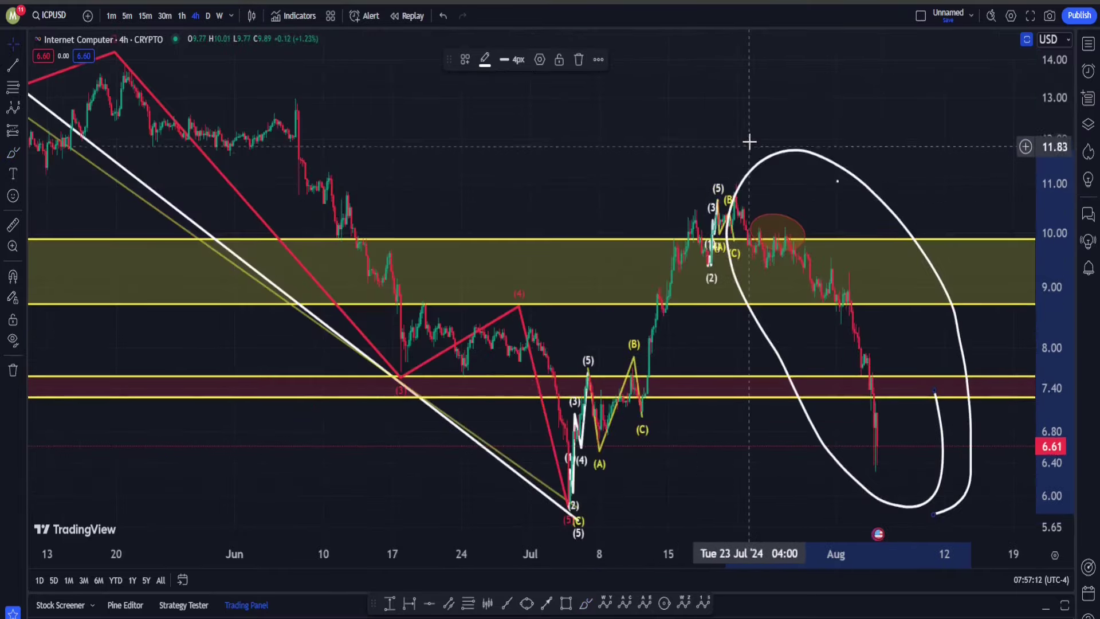
Mark the mid-July high with another brush stroke, undo all the brush strokes and leave the Brush tool
click(585, 603)
mouse_move(574, 147)
mouse_down()
mouse_move(526, 197)
mouse_move(568, 155)
mouse_move(545, 174)
mouse_up()
key(ctrl)
key(ctrl+z)
key(ctrl+z)
key(ctrl+z)
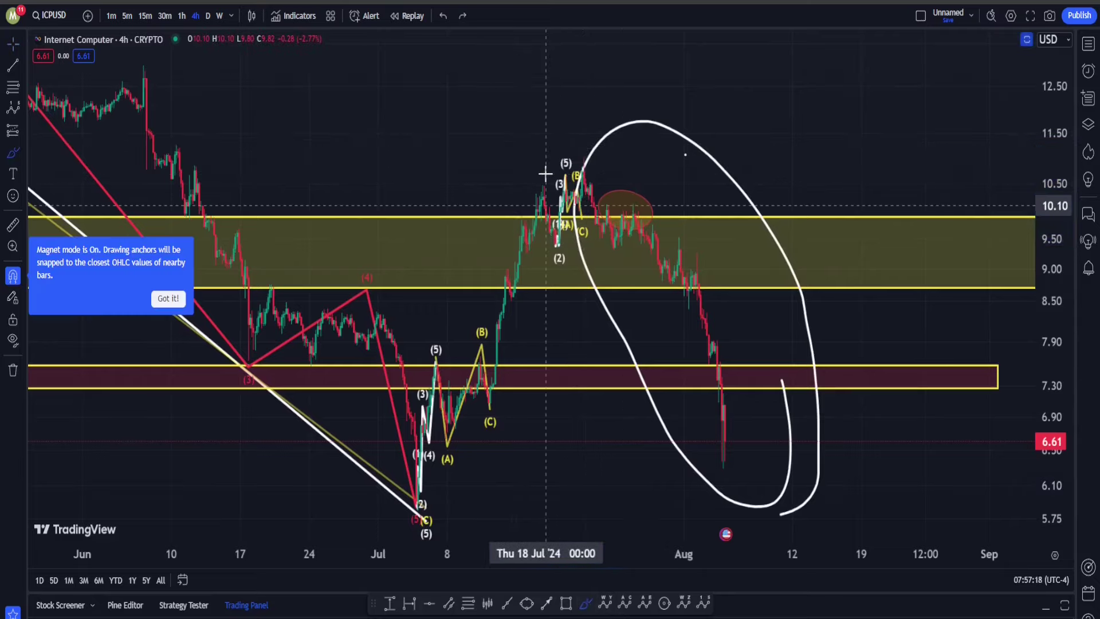
key(Escape)
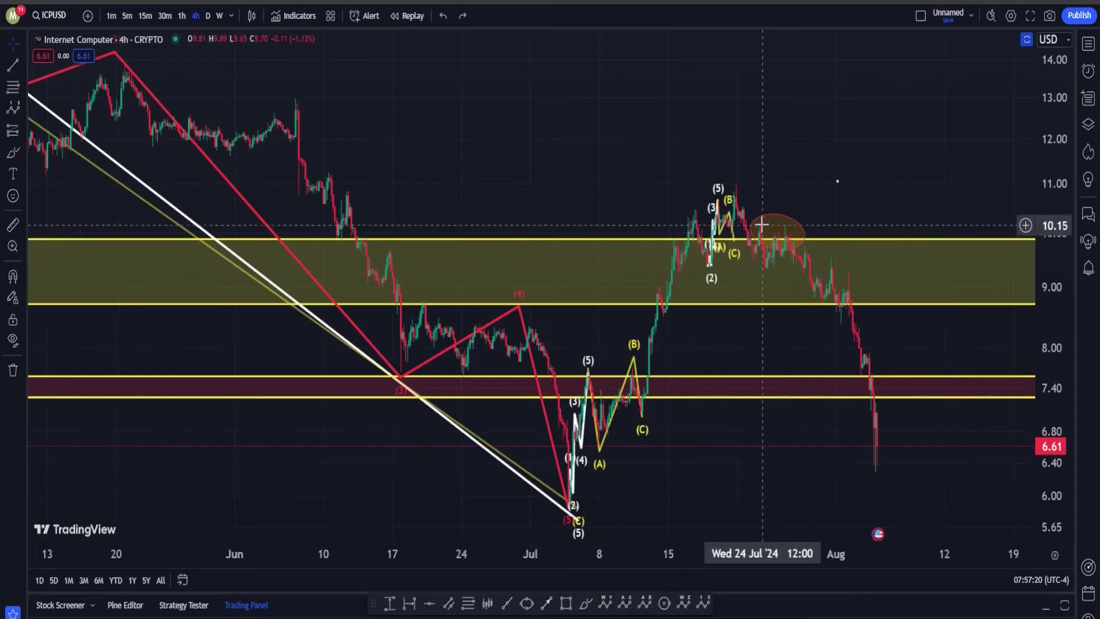
Delete the orange ellipse and the small white and yellow wave counts around the July high
click(776, 215)
key(Delete)
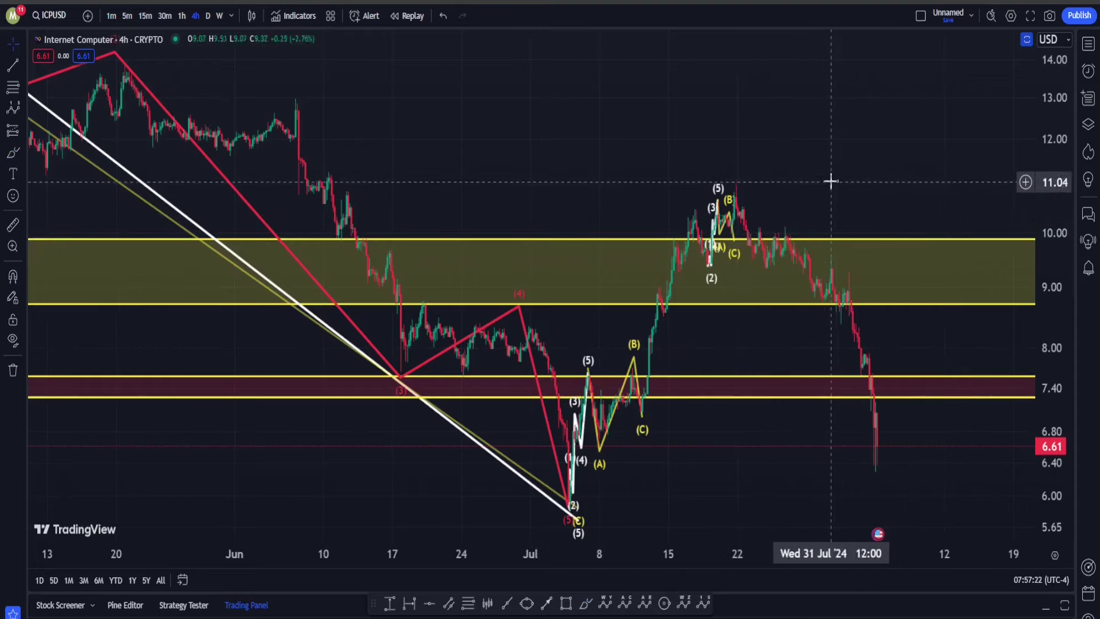
click(719, 191)
key(Delete)
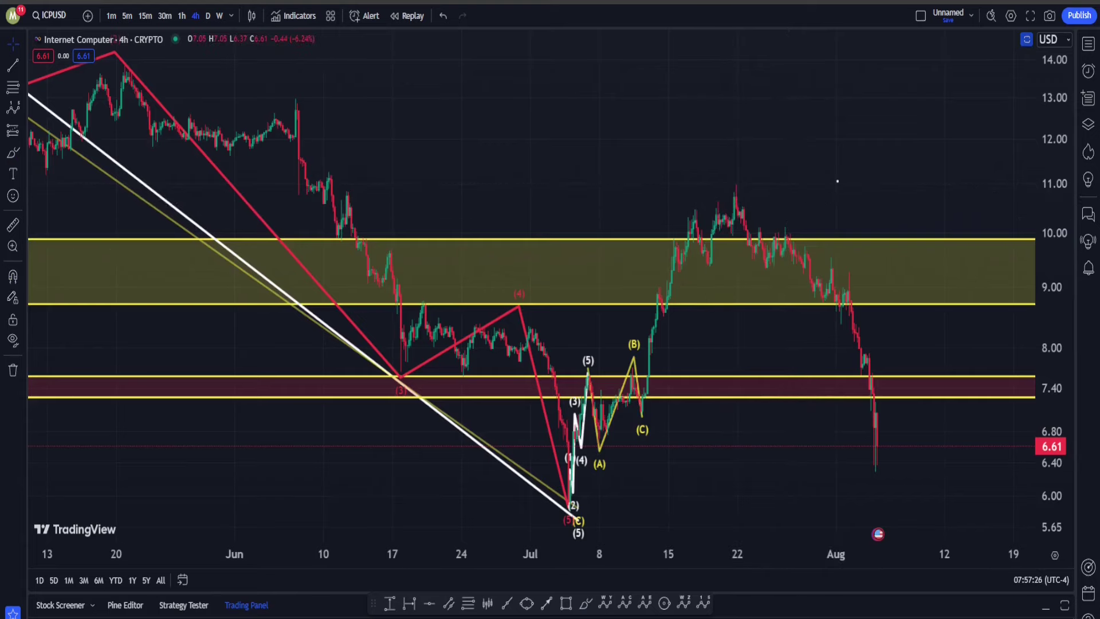
Draw a W-X-Y correction wave from about 5.66 in early July through 10.15 and 9.30 to about 10.84 on 21 July
click(606, 603)
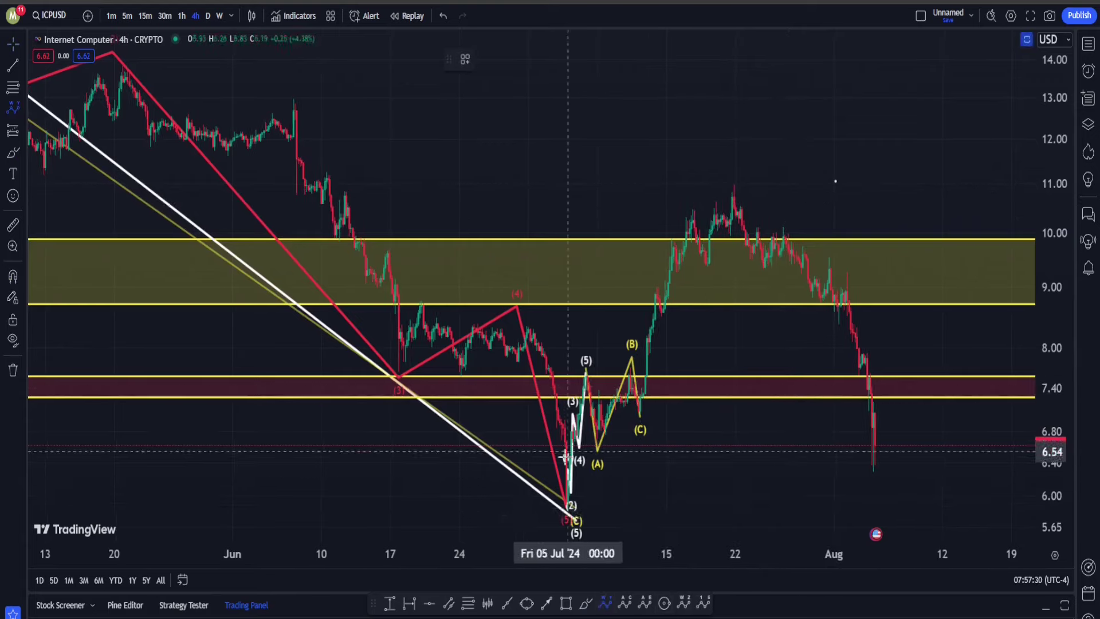
click(551, 526)
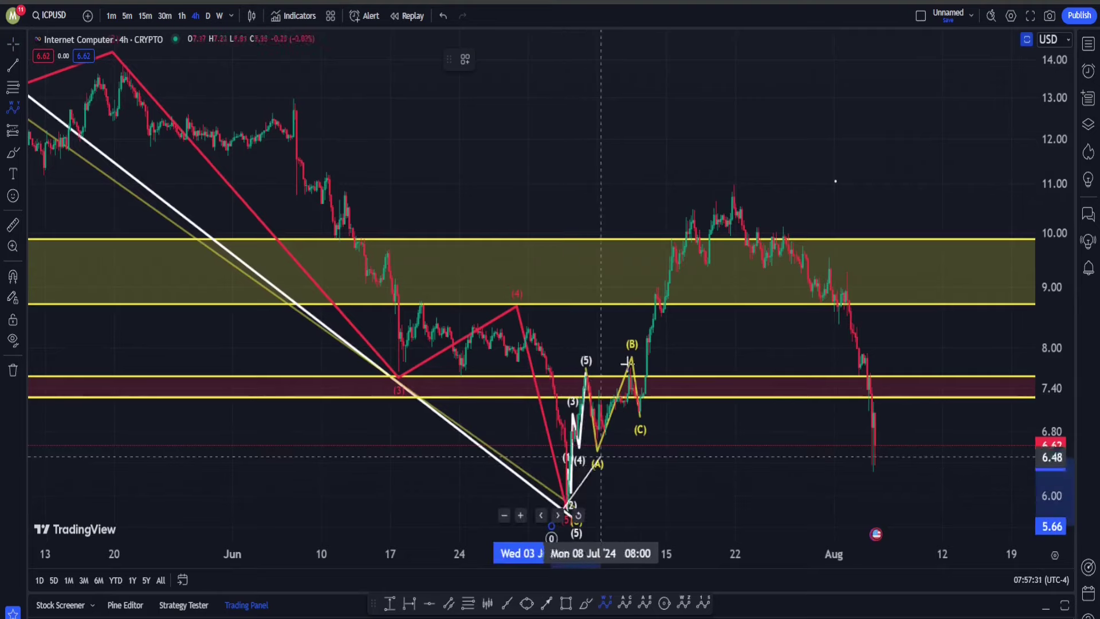
click(671, 226)
click(697, 270)
click(734, 192)
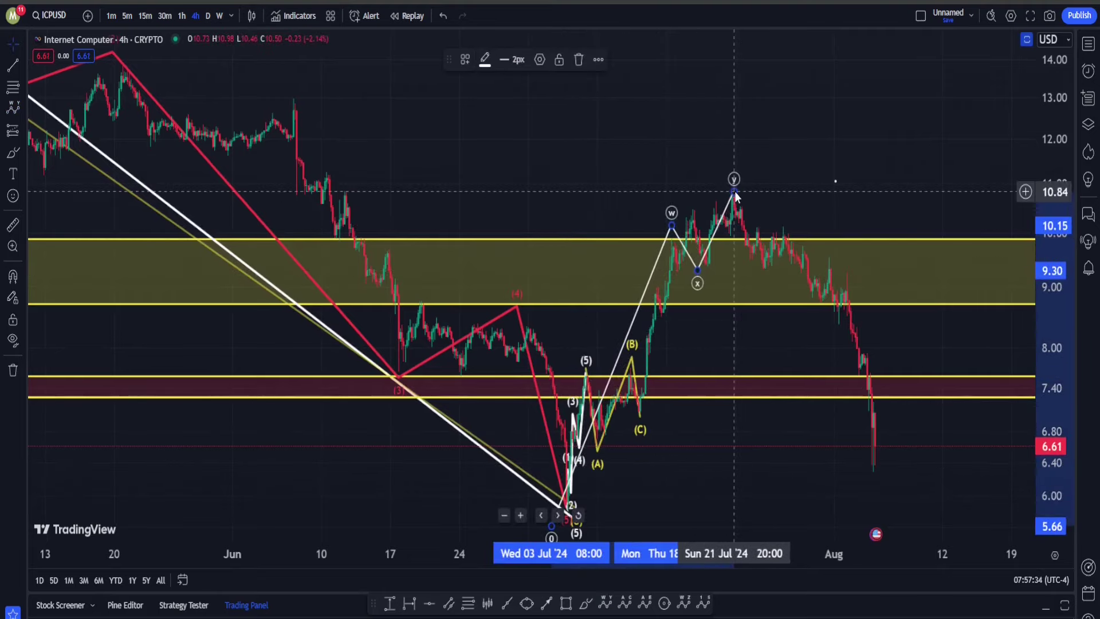
click(908, 165)
drag(908, 165, 751, 172)
scroll(729, 325, down, 2)
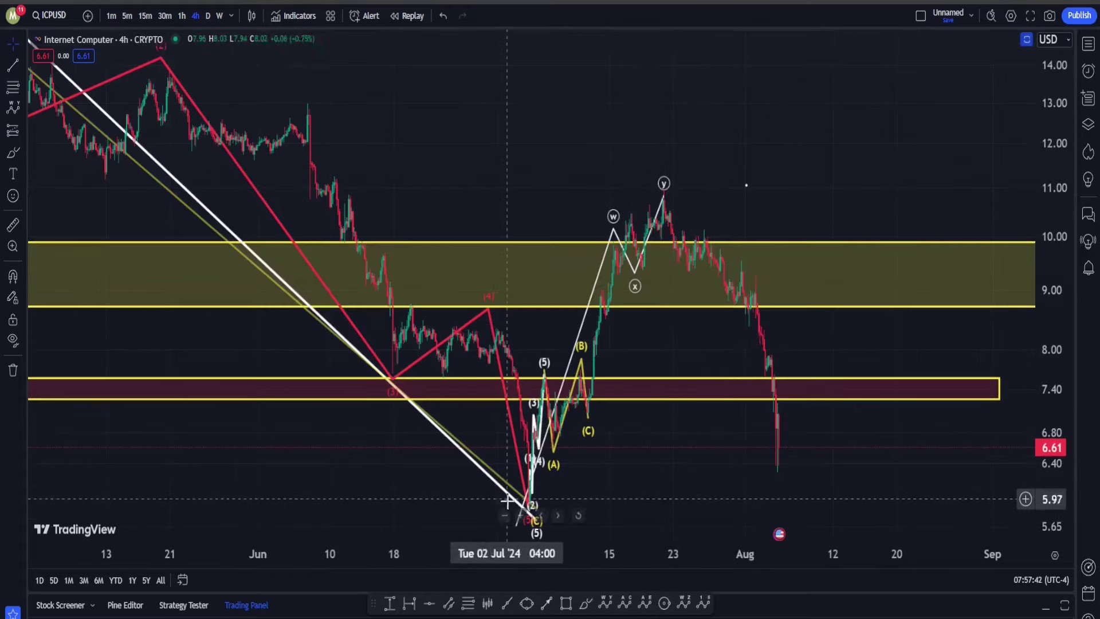
Compress the price scale, hide all drawings to examine the bare price action, and show the drawings again
drag(1060, 325, 1058, 401)
click(12, 340)
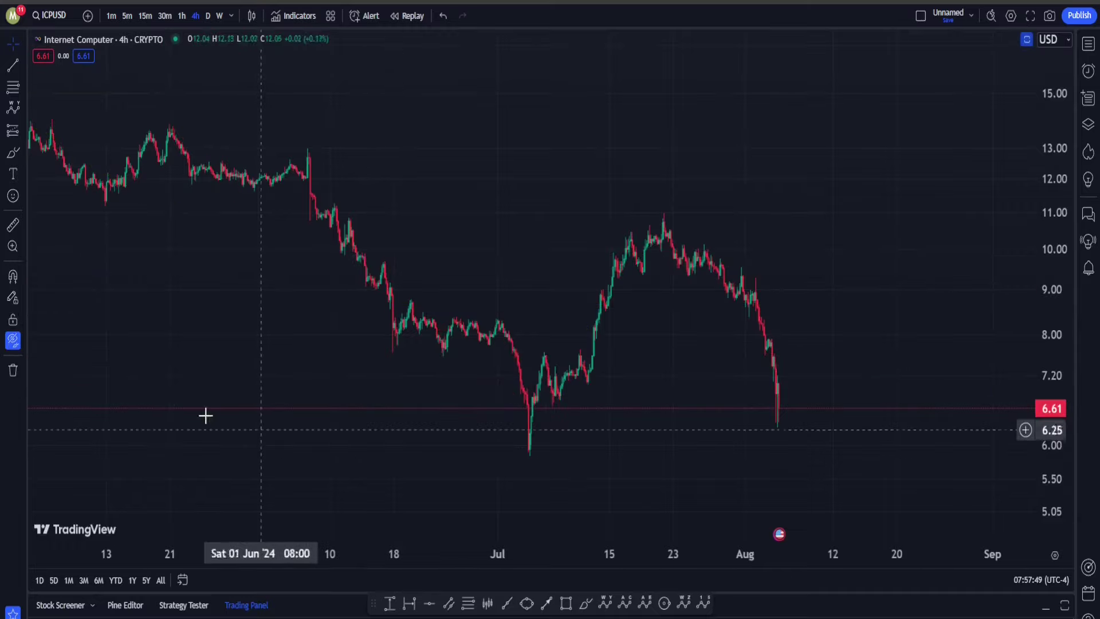
click(13, 340)
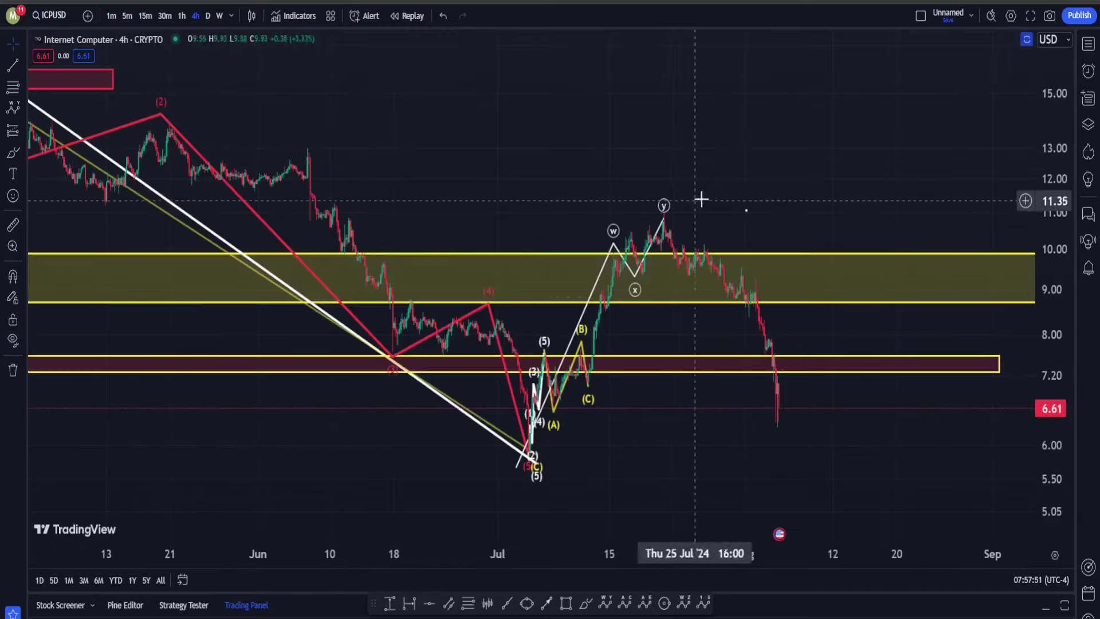
Delete the stray brush dot near 11.05 at the end of July
click(745, 211)
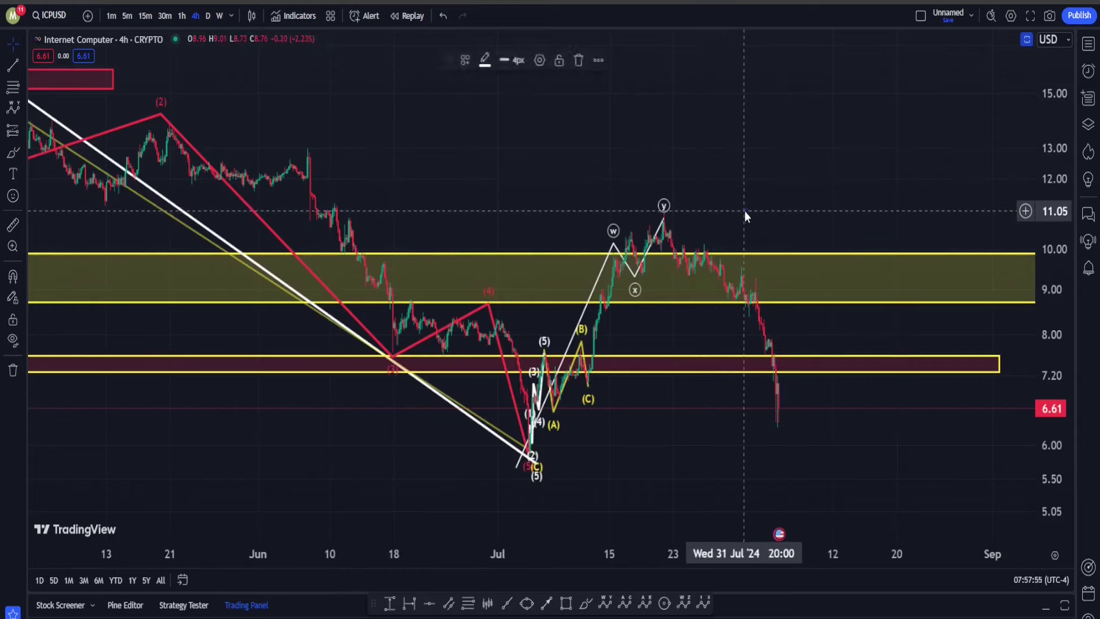
key(Delete)
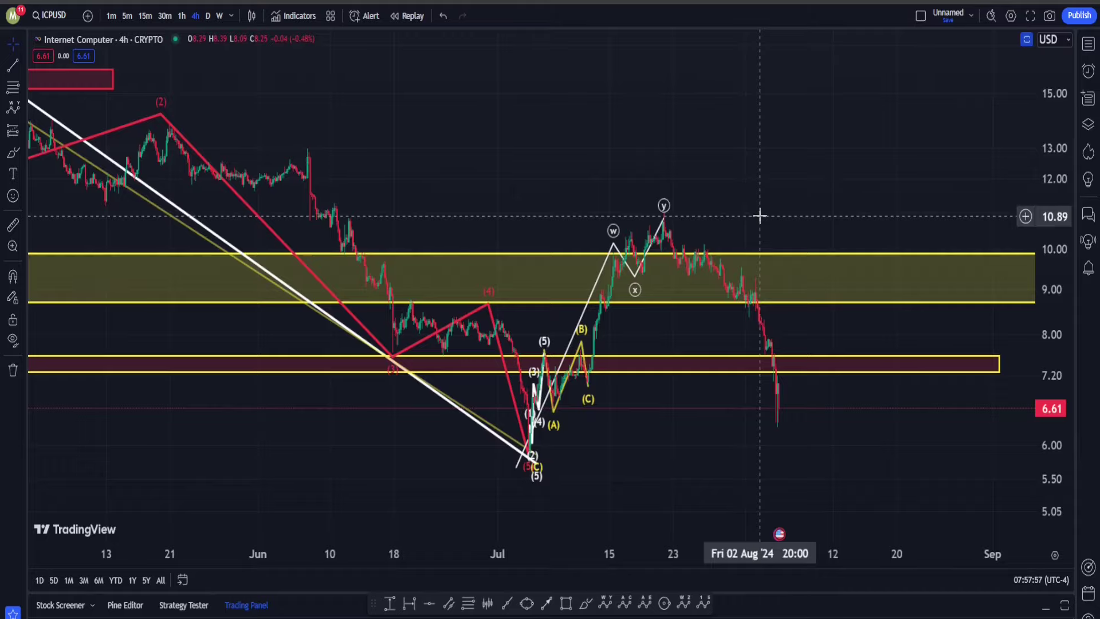
Undo a first brush stroke after the July high and circle the early-August drop through the narrow zone near 7.40
drag(951, 164, 796, 120)
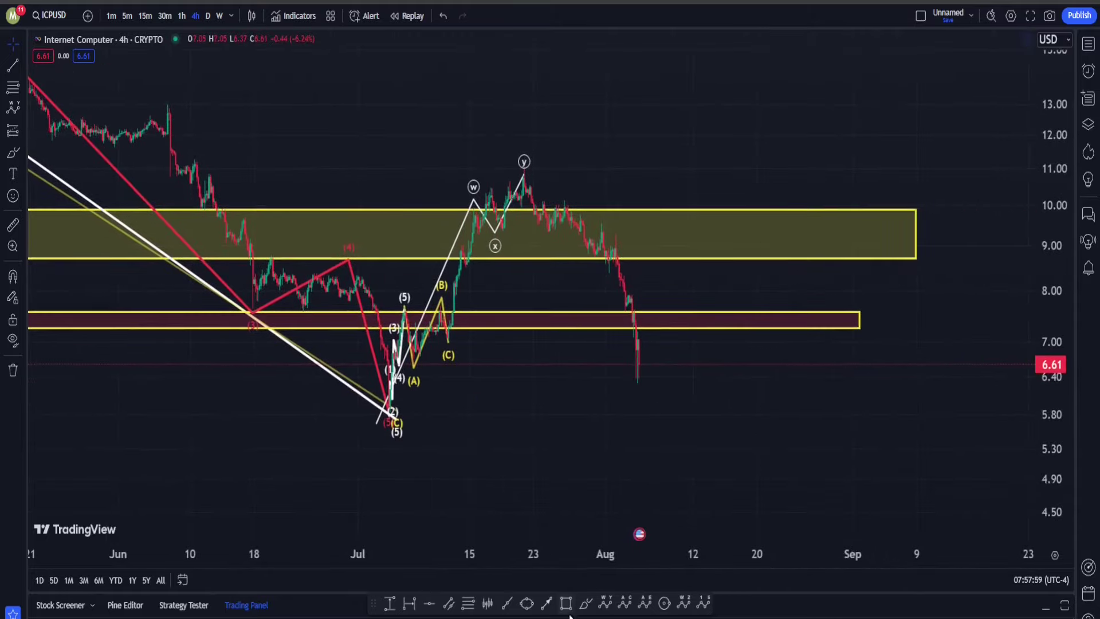
mouse_move(653, 221)
mouse_down()
mouse_move(471, 220)
mouse_move(699, 191)
mouse_move(571, 209)
mouse_up()
key(ctrl+z)
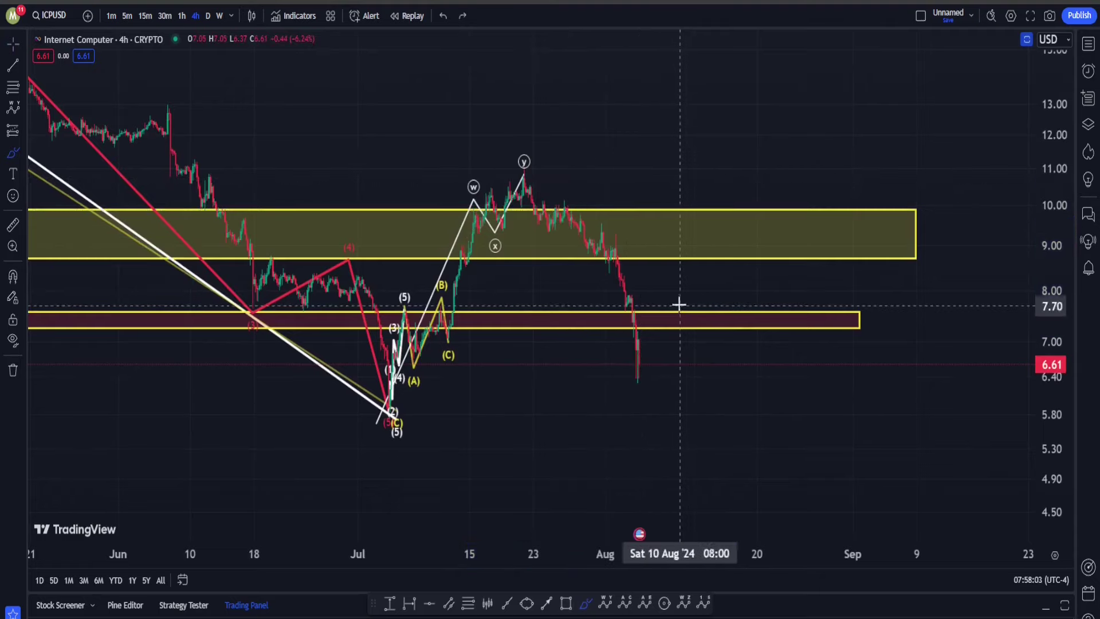
mouse_move(676, 302)
mouse_down()
mouse_move(576, 350)
mouse_move(652, 293)
mouse_up()
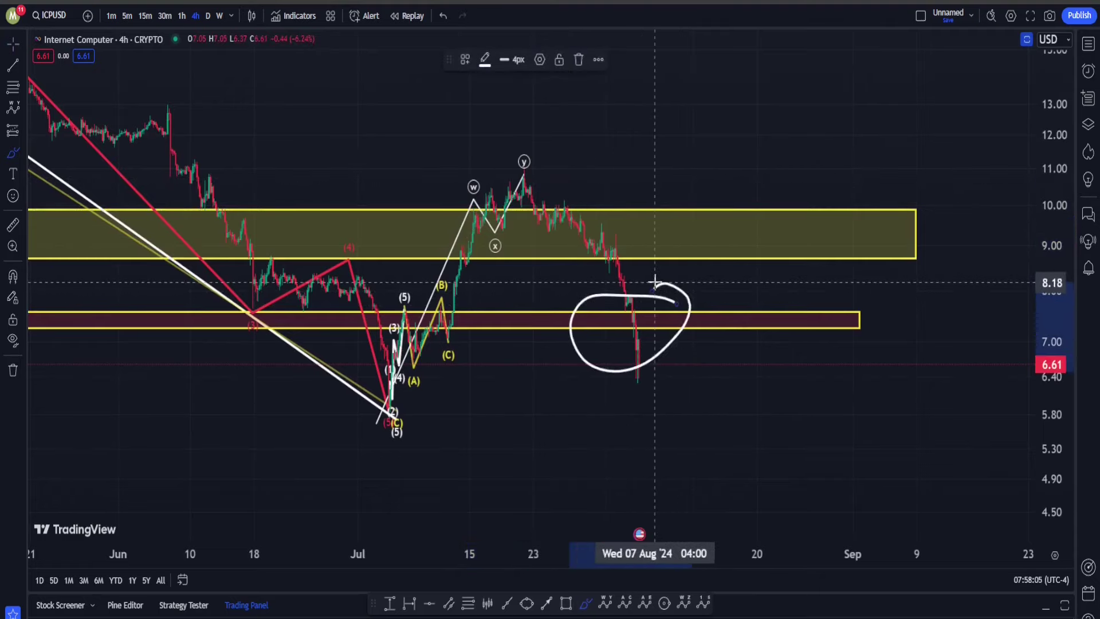
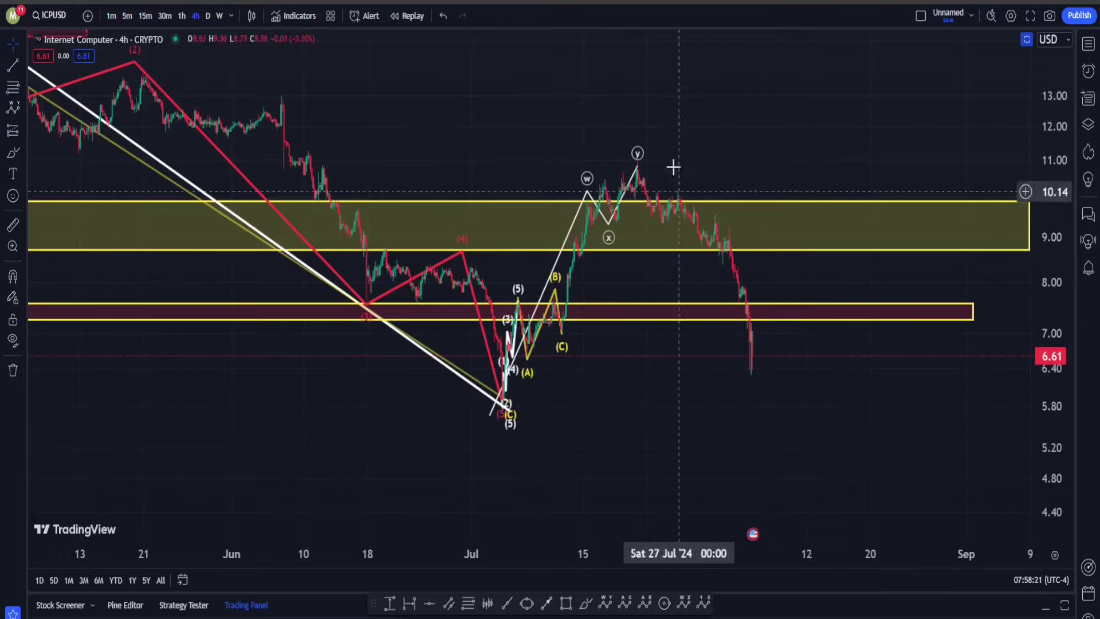
Draw a rectangular price zone from about 5.00 to 5.78, spanning mid-June to late September around the early-July low
drag(801, 97, 584, 72)
scroll(684, 162, down, 8)
drag(838, 99, 857, 137)
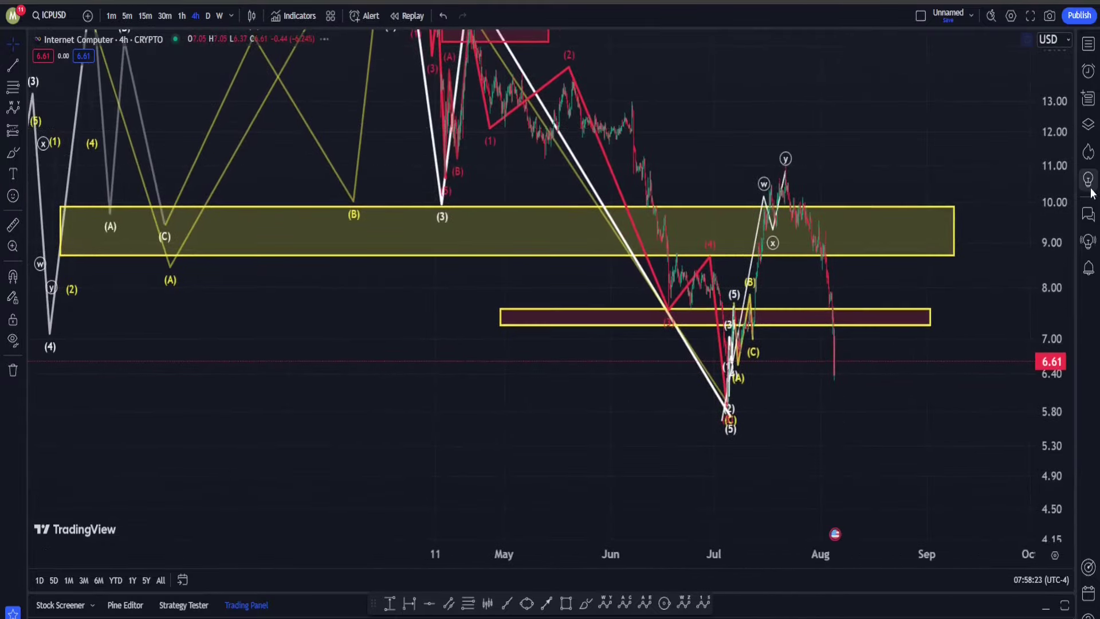
drag(1058, 238, 1053, 454)
drag(895, 440, 746, 436)
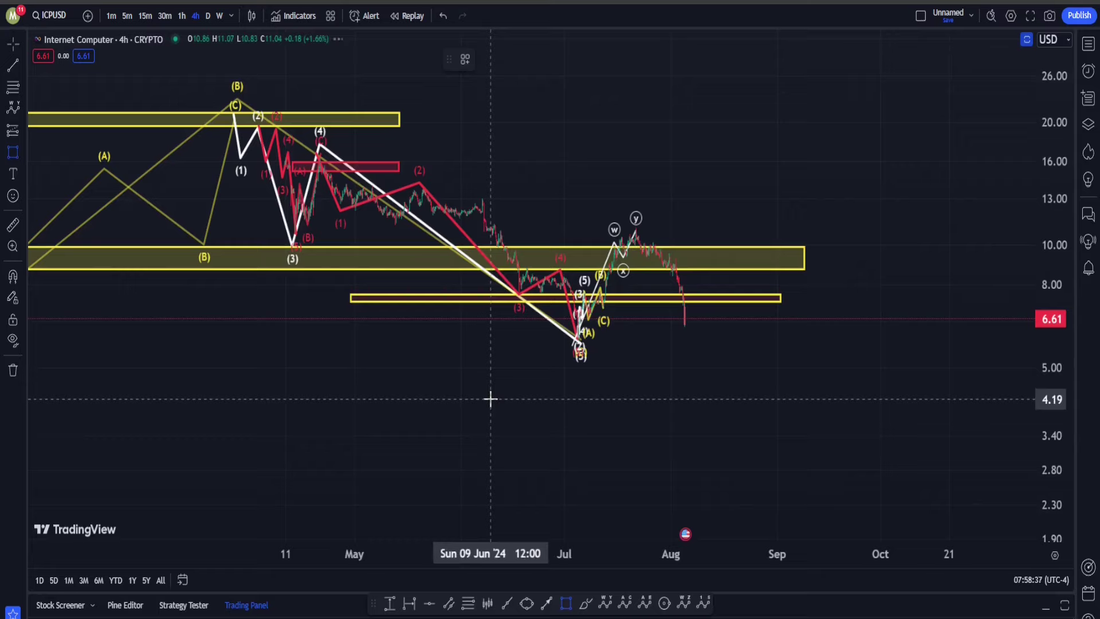
click(497, 367)
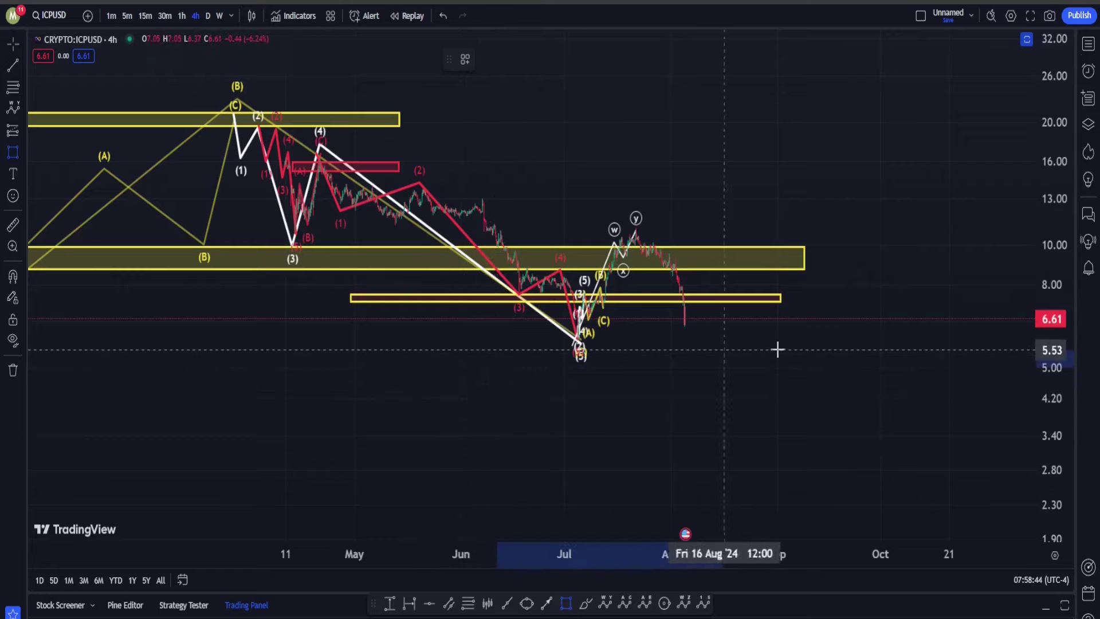
click(855, 342)
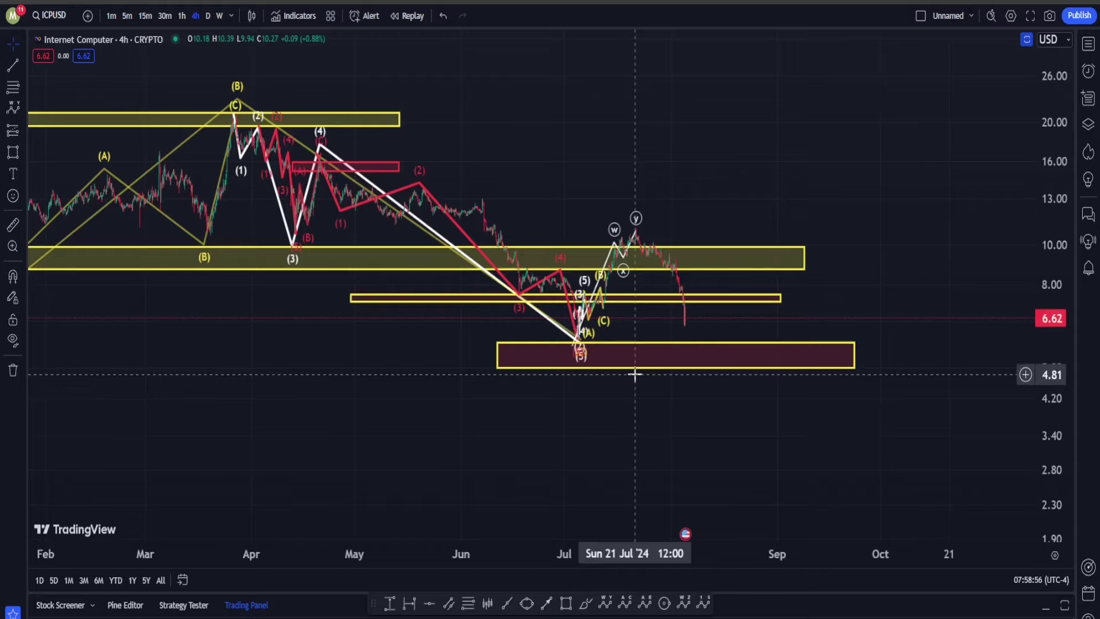
Brush a projected path from the current price to about 3.6, up to 5.3 and down to 2.3, and circle its first low
drag(746, 162, 776, 71)
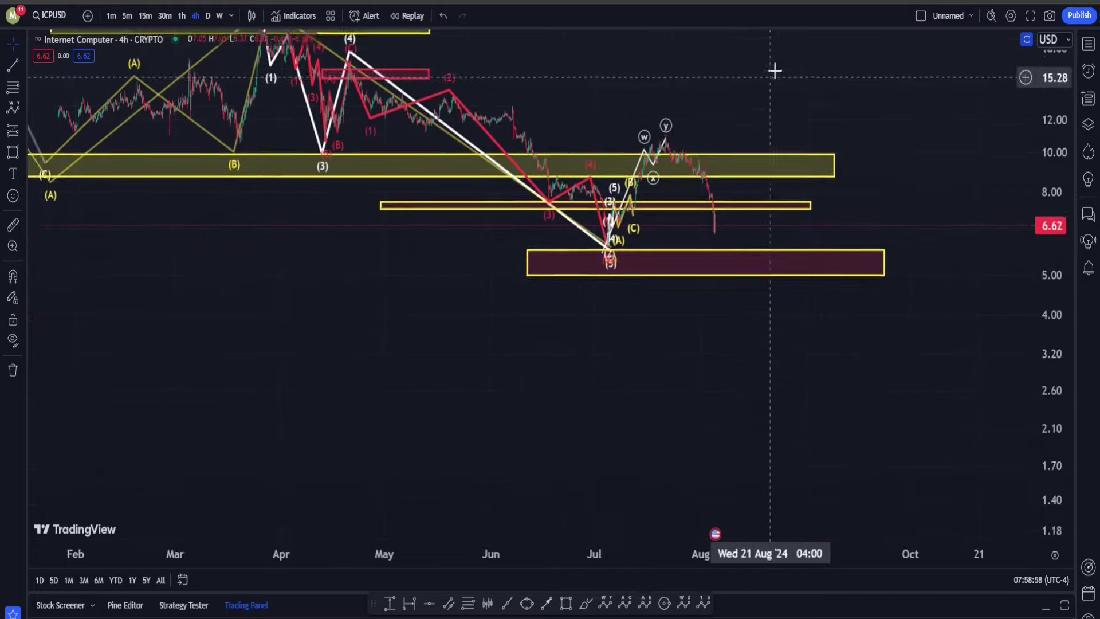
drag(715, 221, 761, 333)
click(761, 333)
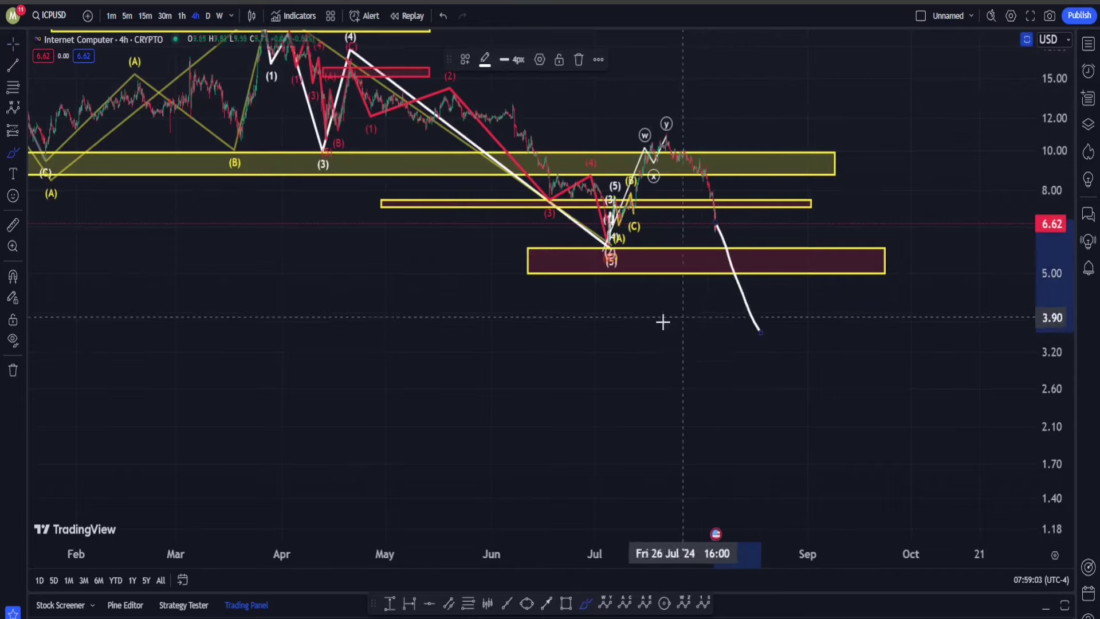
mouse_move(764, 329)
mouse_down()
mouse_move(782, 263)
mouse_move(858, 410)
mouse_up()
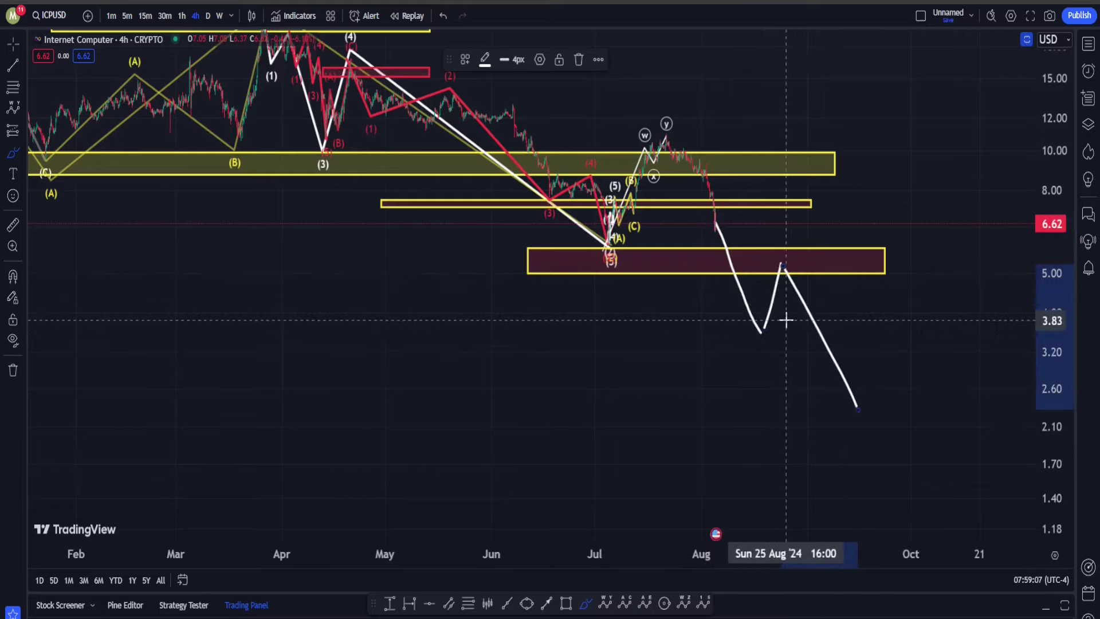
mouse_move(787, 322)
mouse_down()
mouse_move(786, 333)
mouse_move(751, 315)
mouse_move(772, 375)
mouse_up()
Undo the circle and all strokes of the projected zigzag decline
key(ctrl)
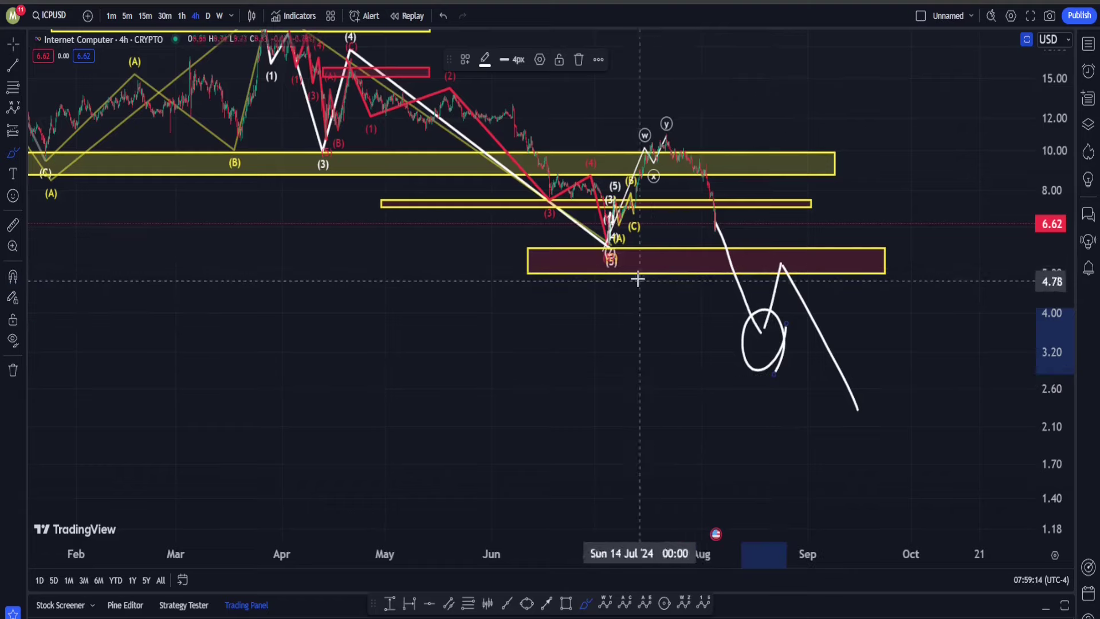
key(ctrl)
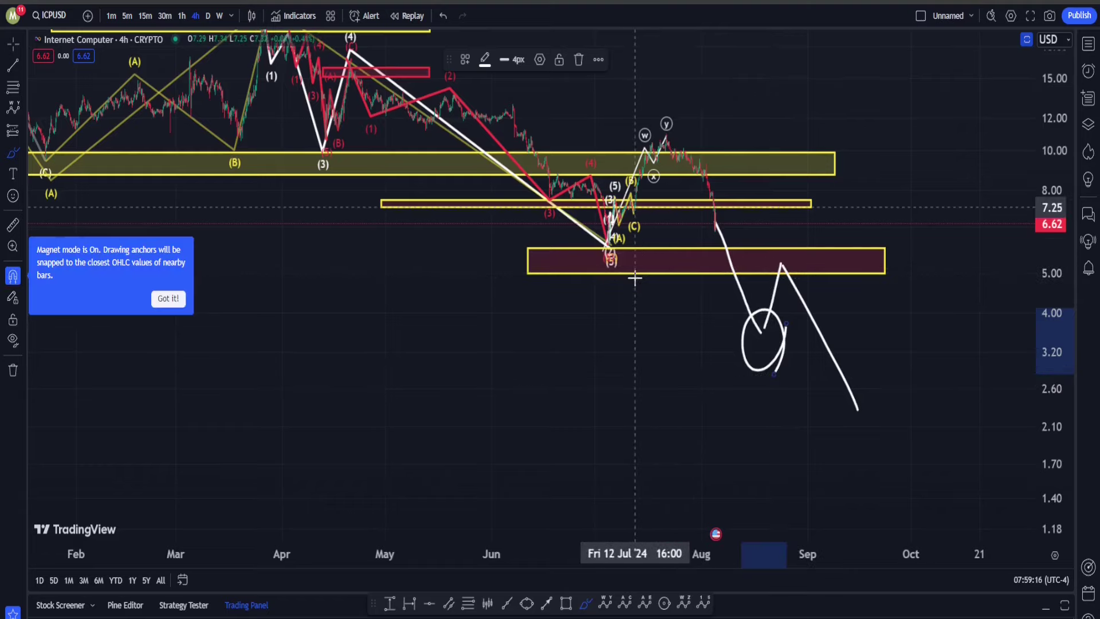
key(ctrl+z)
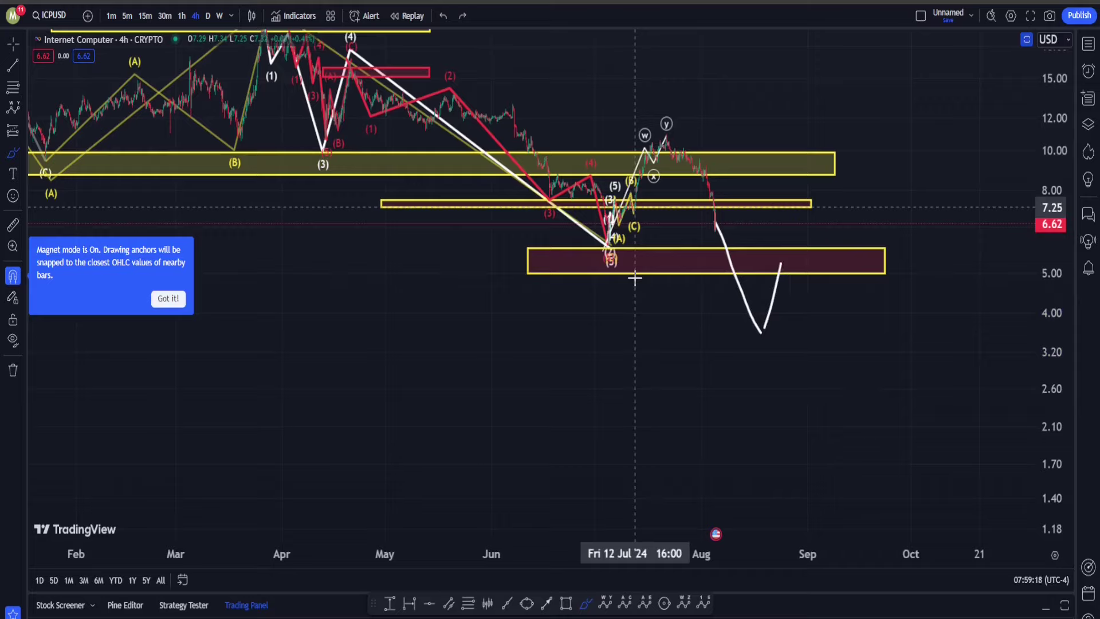
key(ctrl+z)
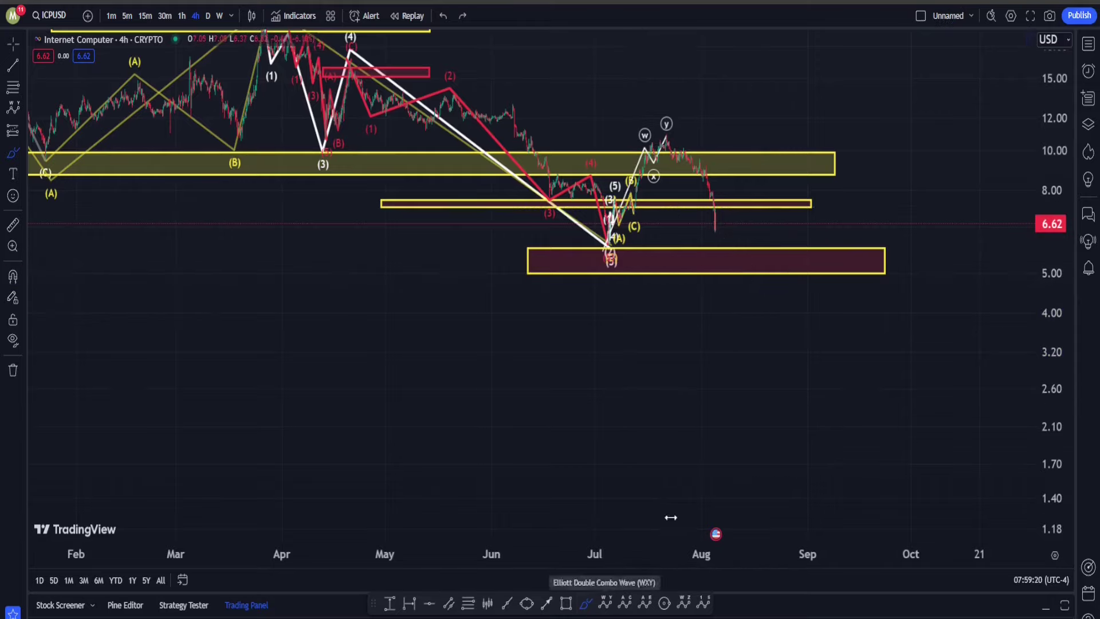
Brush a steep projected decline from the current price to about 1.25, compare it with the 2023 lows, and delete the stroke
drag(720, 222, 874, 519)
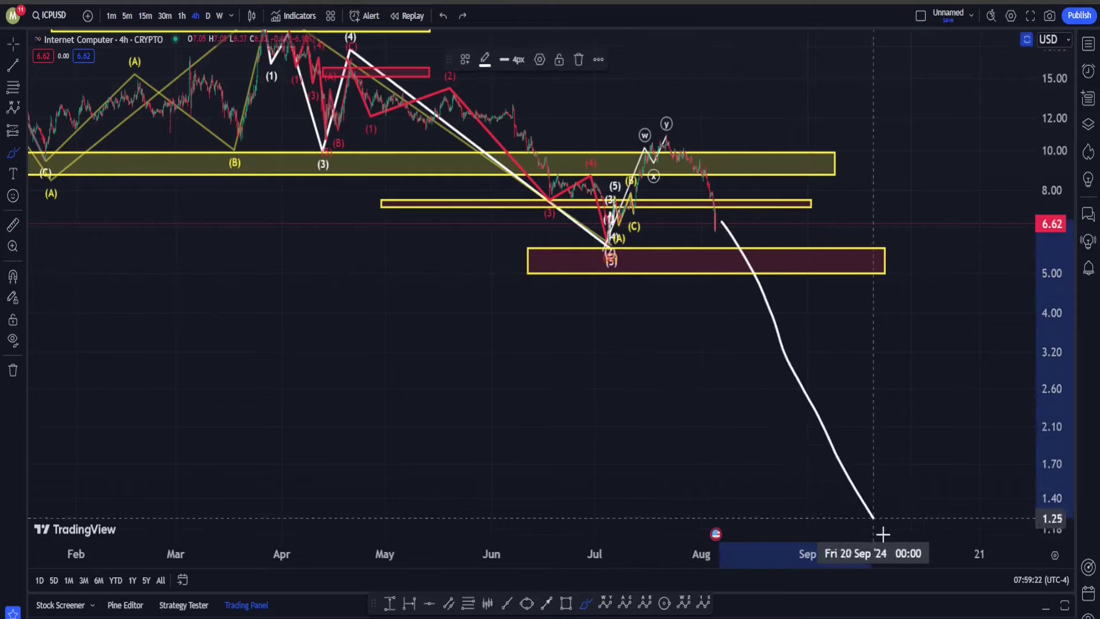
scroll(745, 284, down, 5)
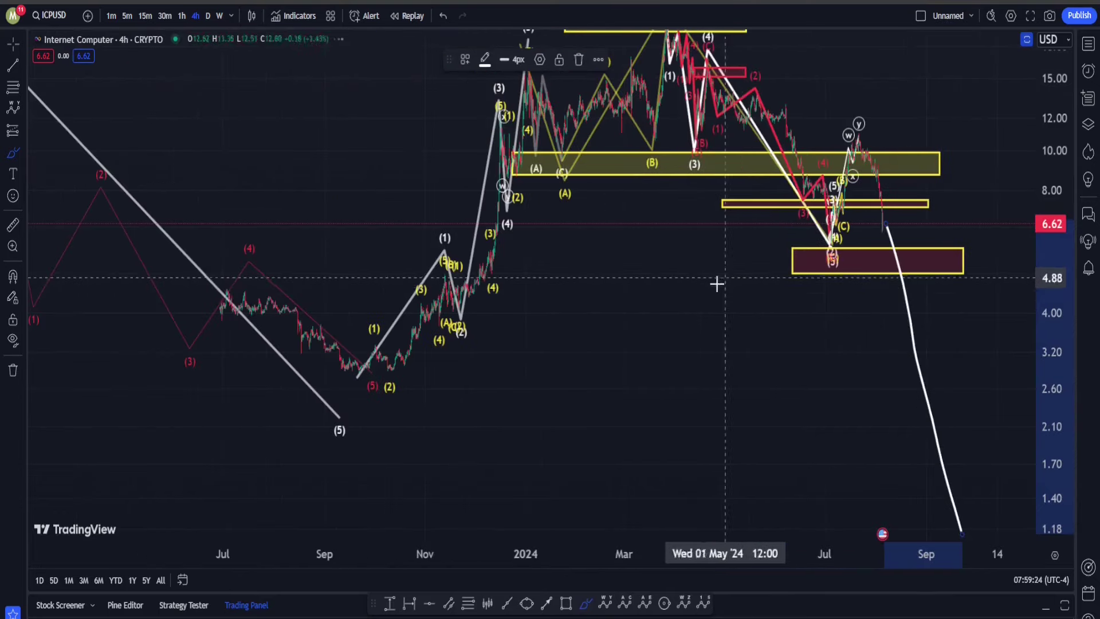
scroll(716, 284, down, 5)
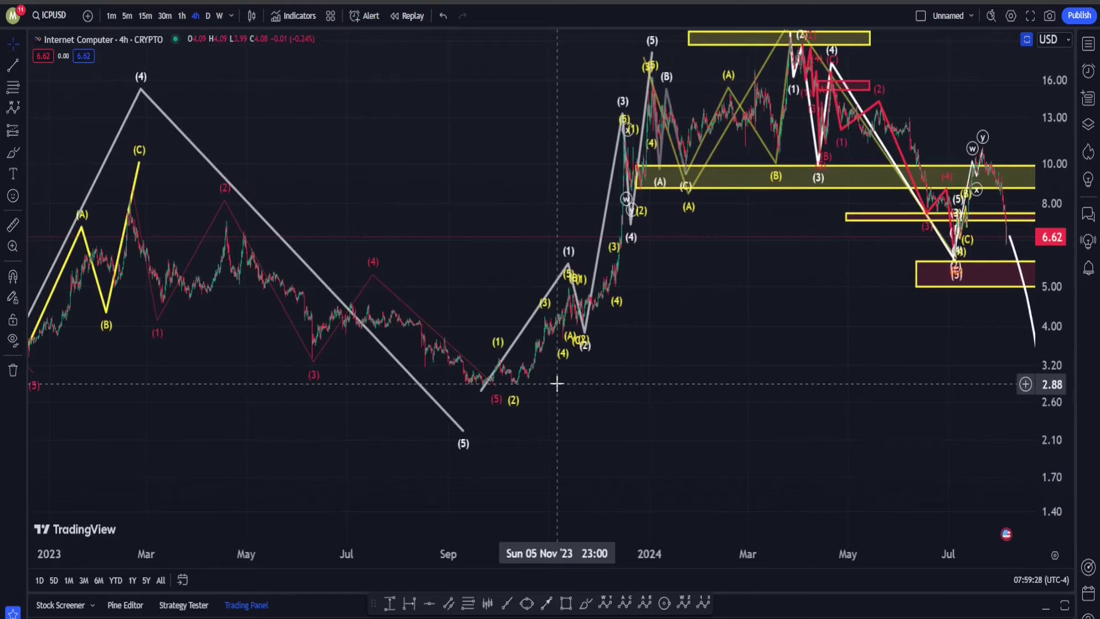
scroll(626, 376, right, 6)
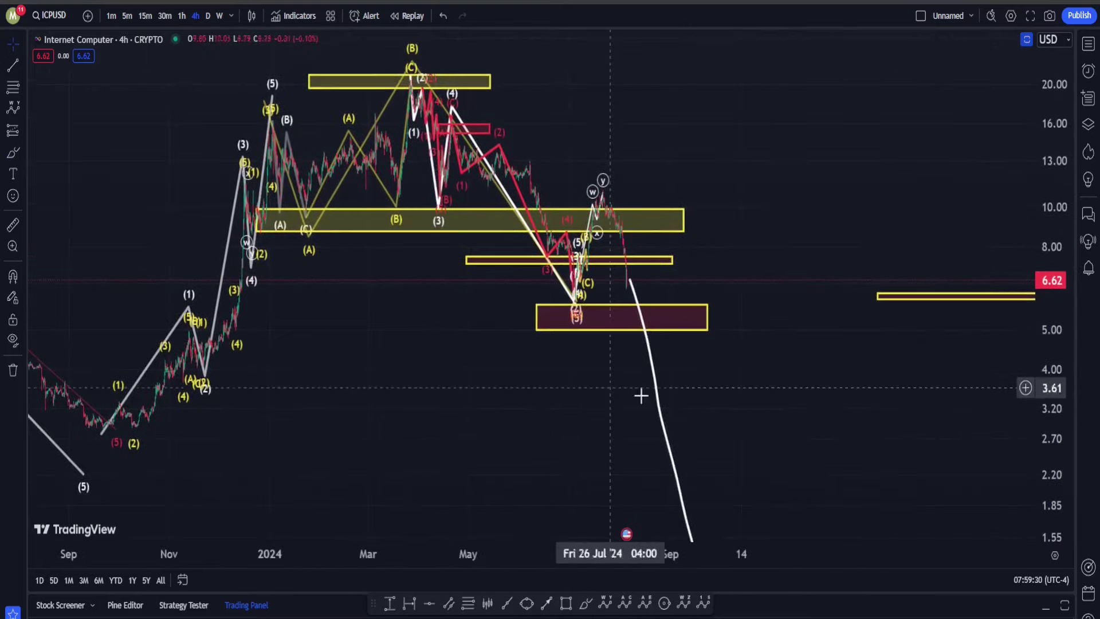
click(654, 367)
key(Delete)
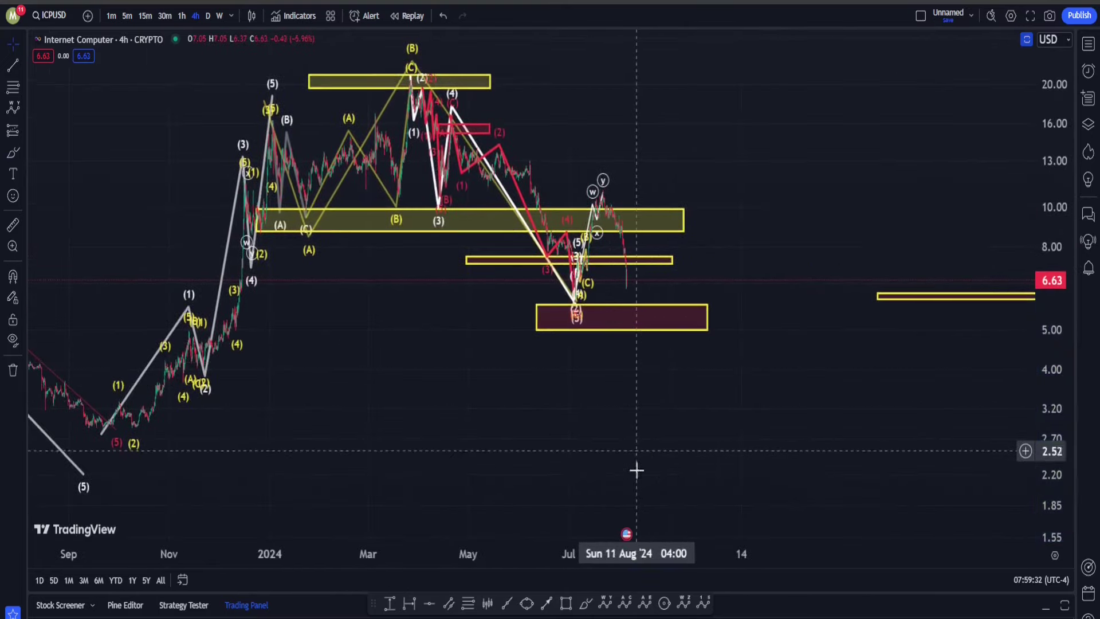
Brush a projected path from about 7.4 to 4.0, back up to 5.4 and down to 3.7, circling the retest of the new zone
click(586, 604)
drag(627, 260, 643, 318)
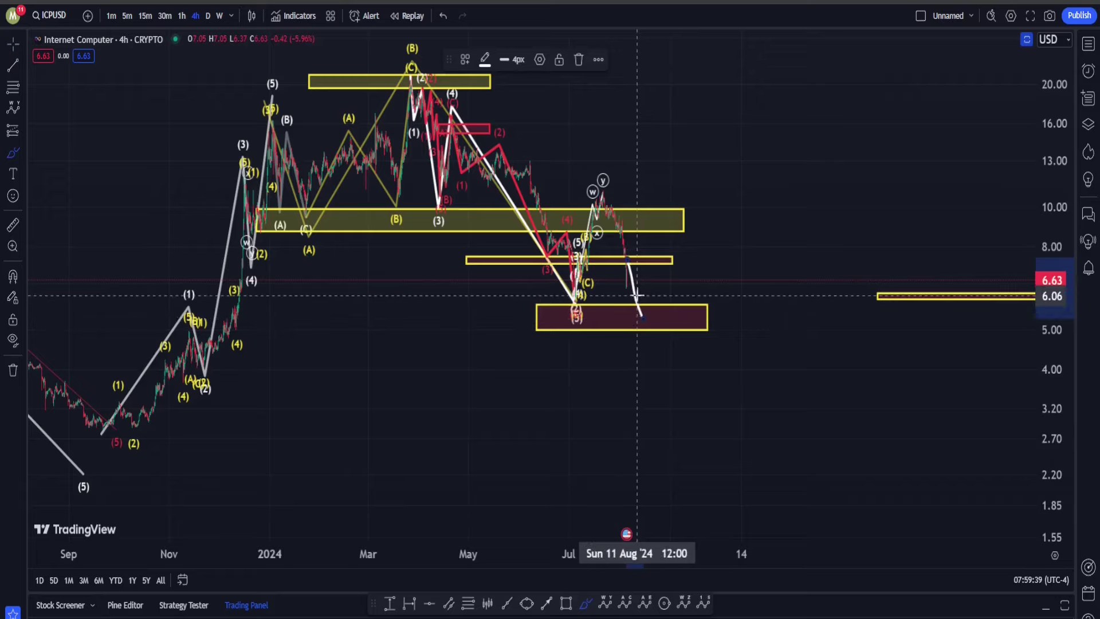
key(Delete)
drag(629, 260, 651, 325)
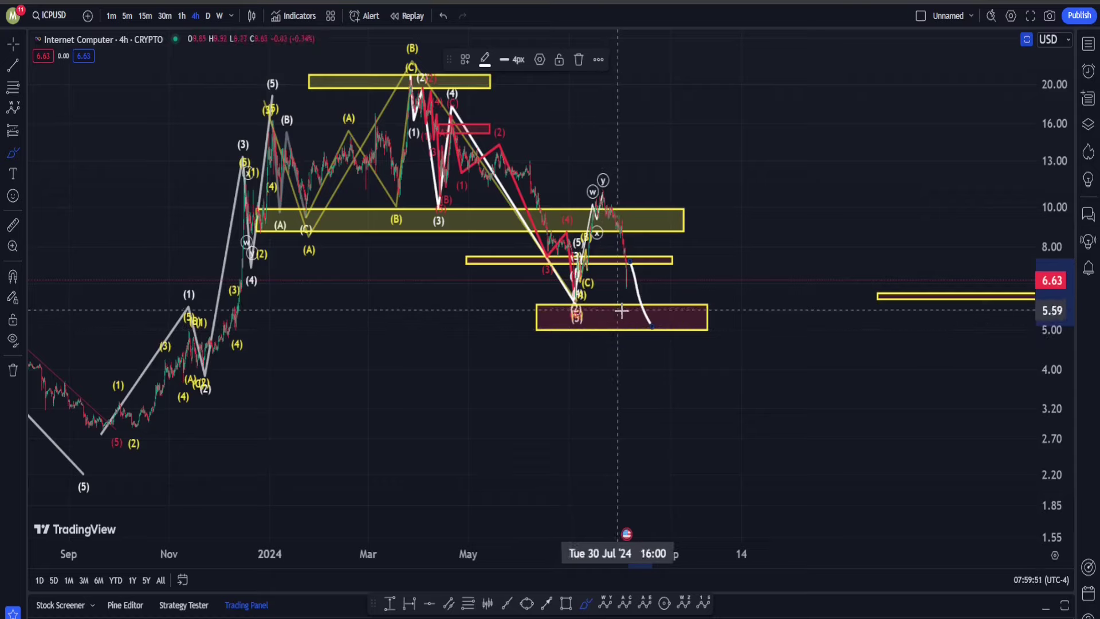
mouse_move(651, 321)
mouse_down()
mouse_move(676, 368)
mouse_move(684, 320)
mouse_move(721, 383)
mouse_up()
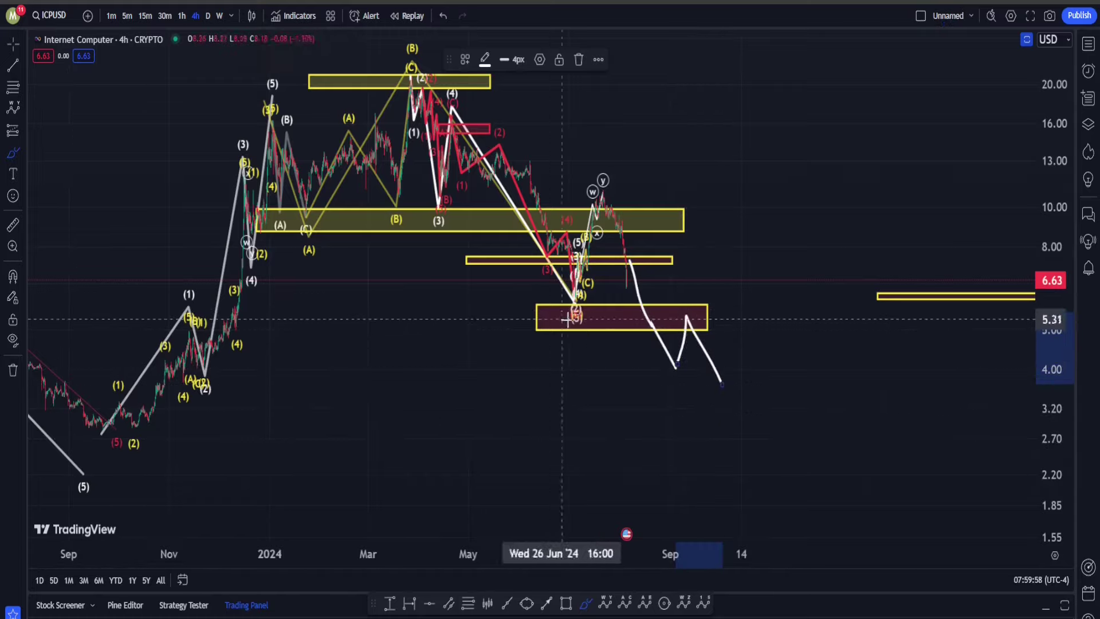
mouse_move(681, 307)
mouse_down()
mouse_move(653, 349)
mouse_move(664, 309)
mouse_up()
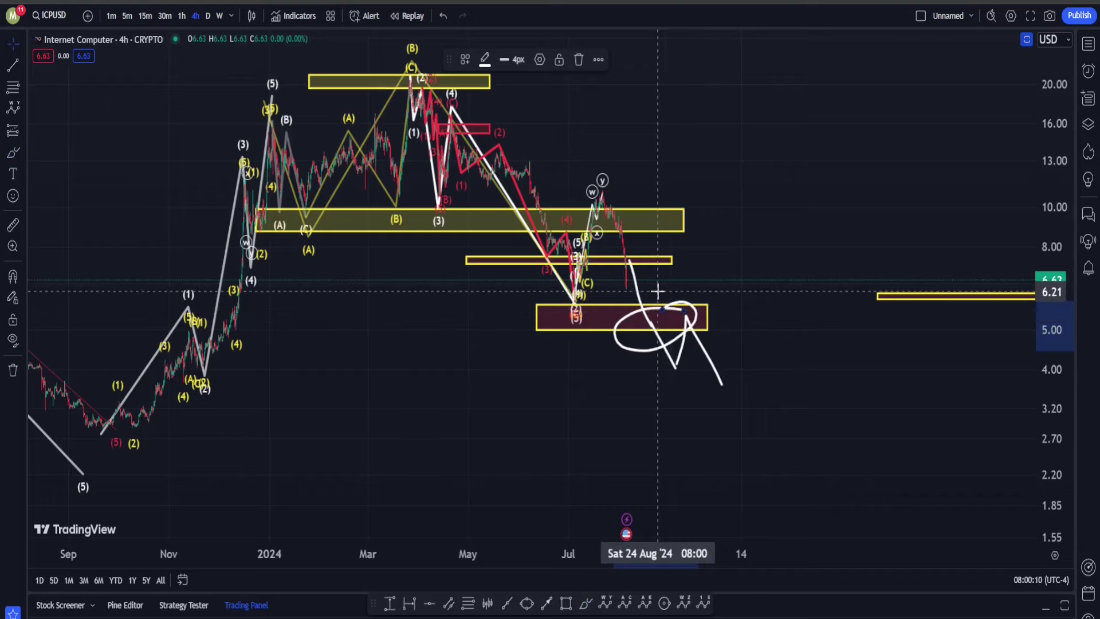
Delete the retest circle and each brush stroke of the projected path around the new zone
key(Delete)
right_click(686, 314)
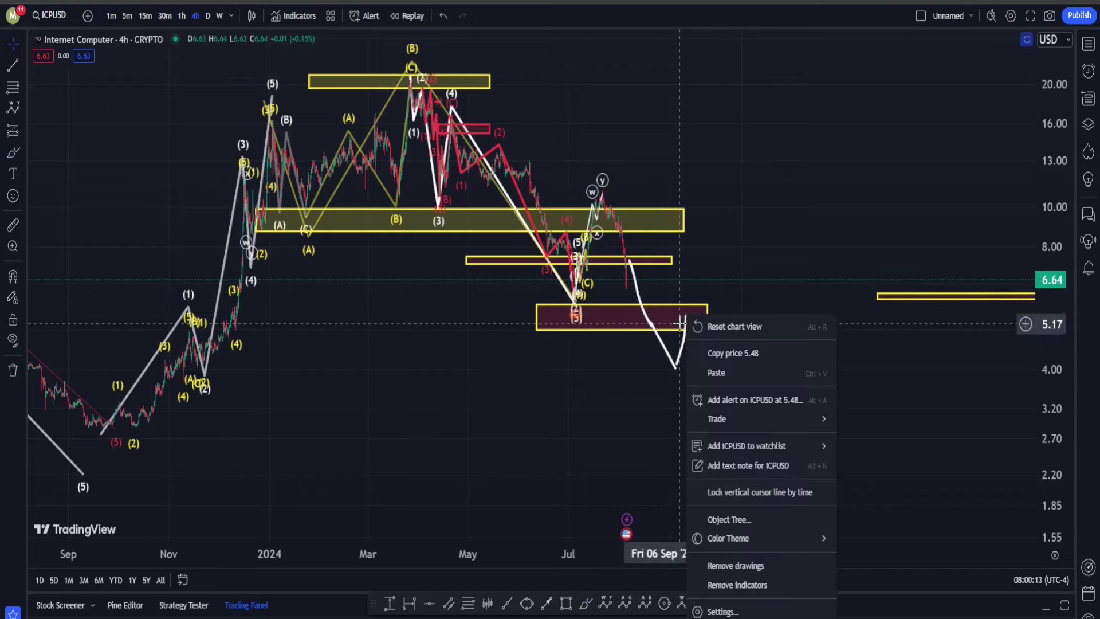
click(680, 324)
click(653, 327)
key(Delete)
click(649, 322)
key(Delete)
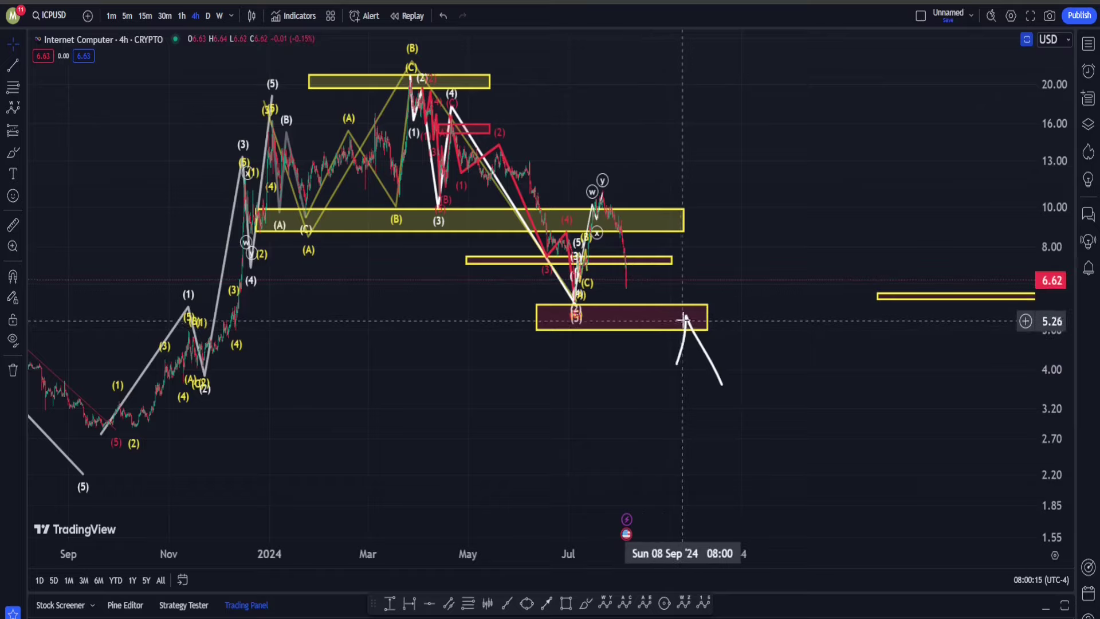
click(687, 317)
key(Delete)
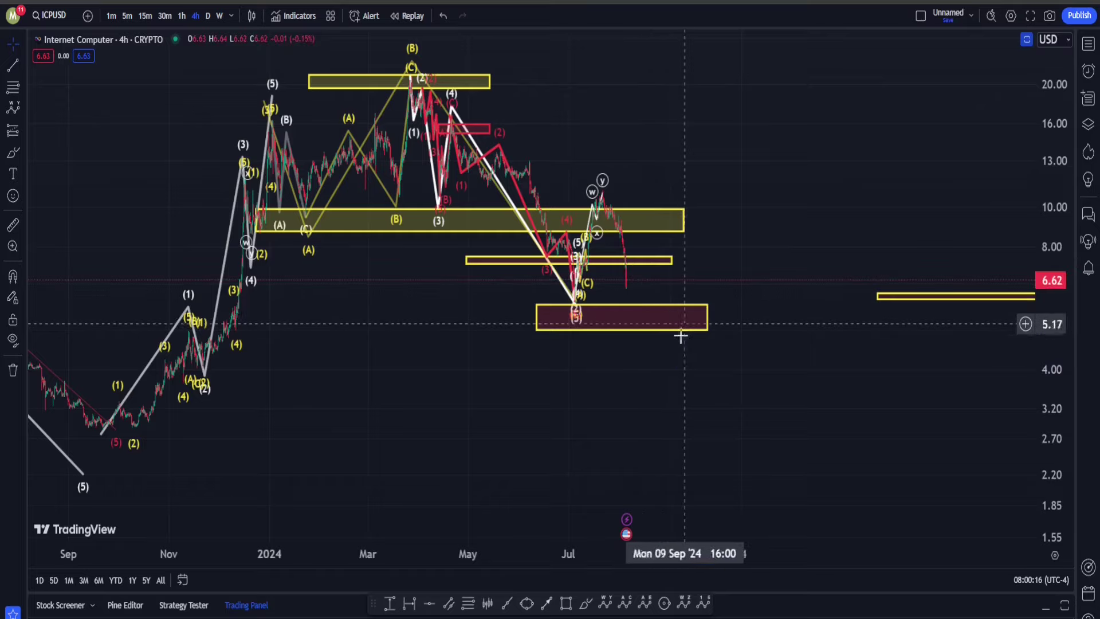
Brush a bullish path dipping to about 4.9 in the new zone and rallying to about 13.4, and undo it
click(585, 603)
mouse_move(630, 281)
mouse_down()
mouse_move(652, 336)
mouse_move(715, 154)
mouse_up()
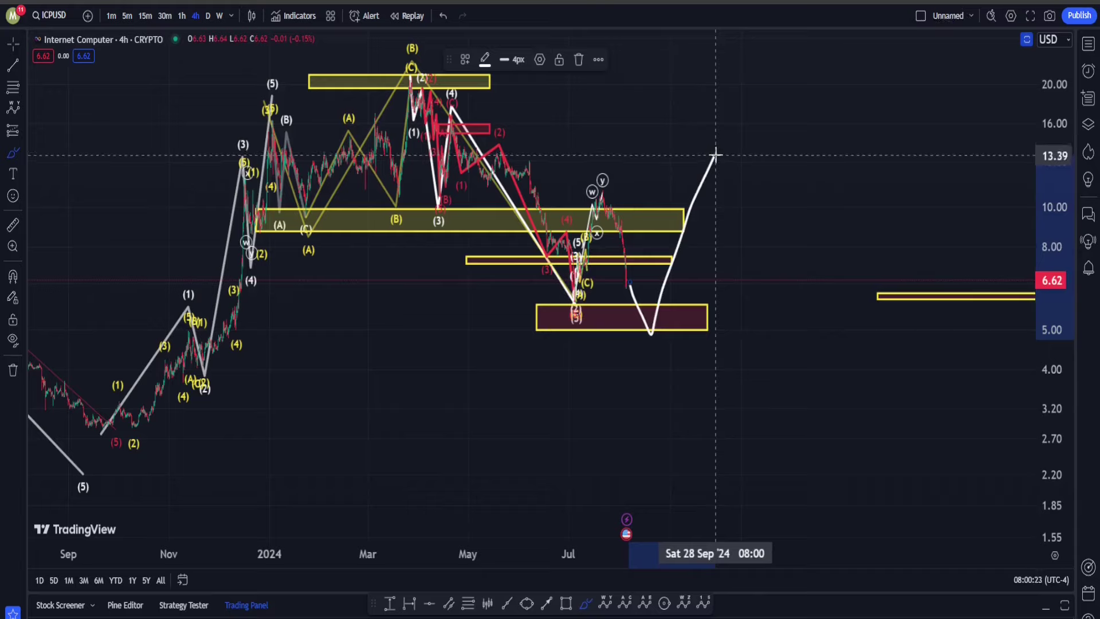
key(ctrl+z)
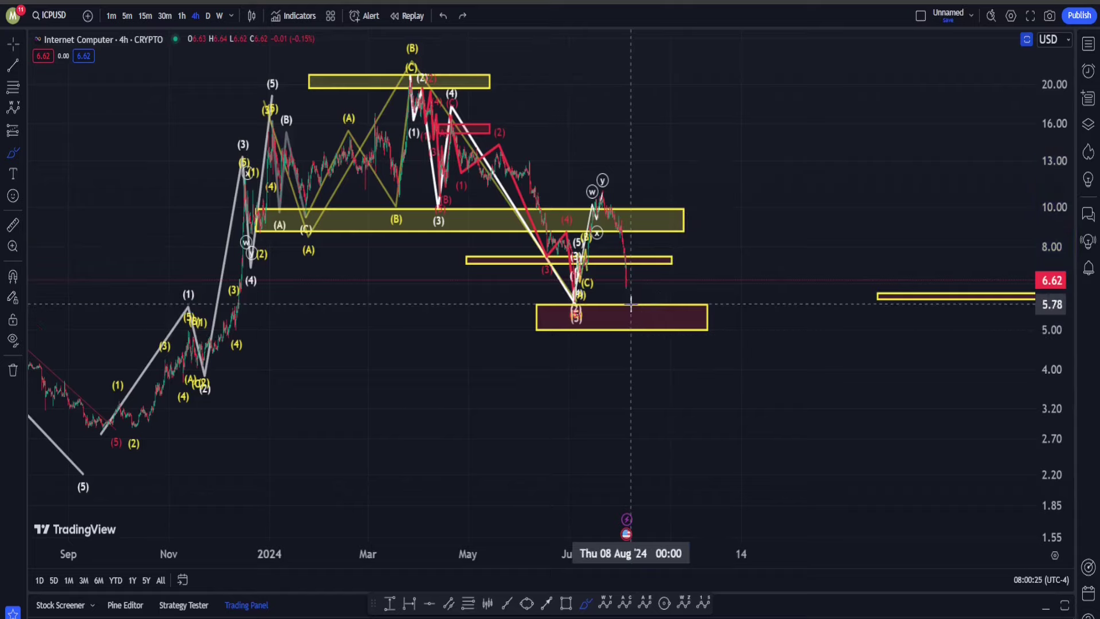
Brush a breakdown from about 7.5 to 3.4 and a large loop around the decline since March, and undo all these strokes
drag(623, 258, 661, 399)
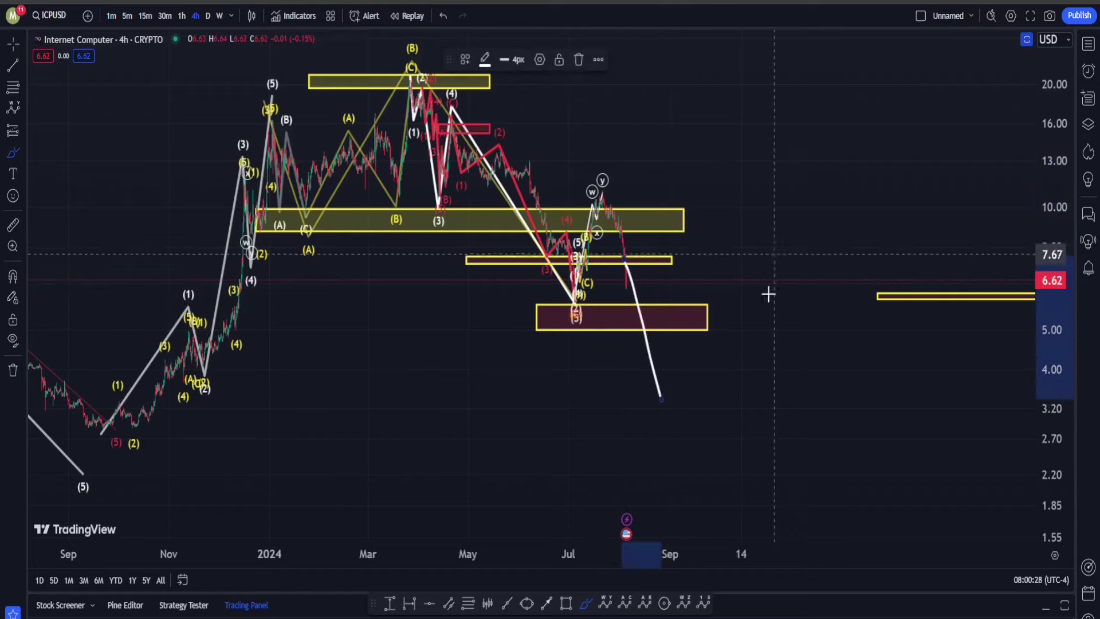
mouse_move(773, 258)
mouse_down()
mouse_move(533, 287)
mouse_move(642, 51)
mouse_up()
drag(818, 150, 739, 372)
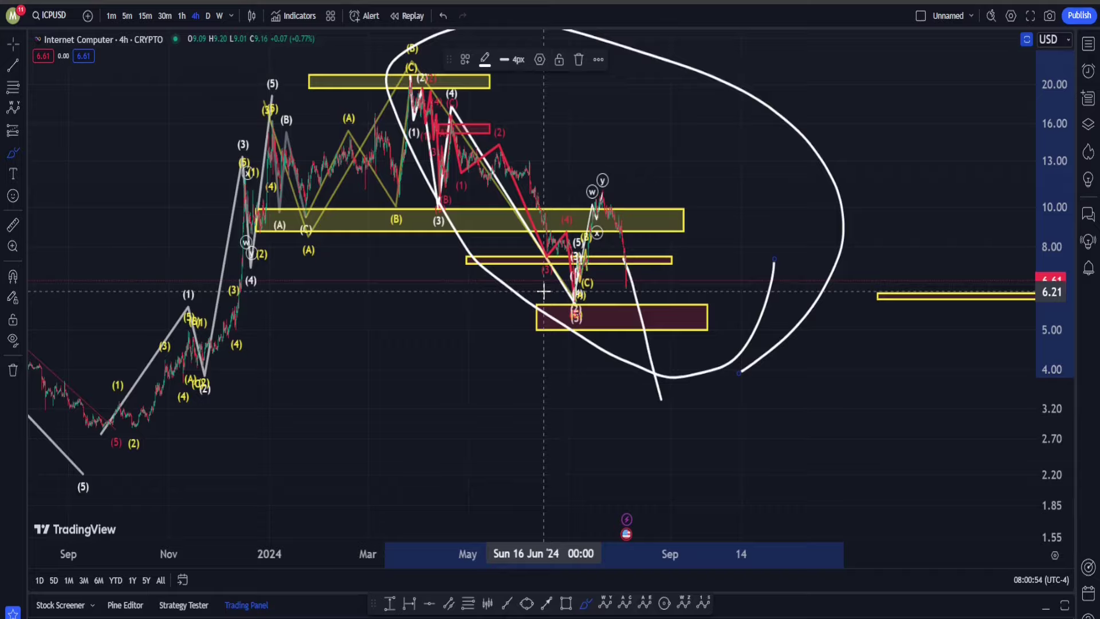
key(ctrl+z)
key(ctrl+z)
key(ctrl+z)
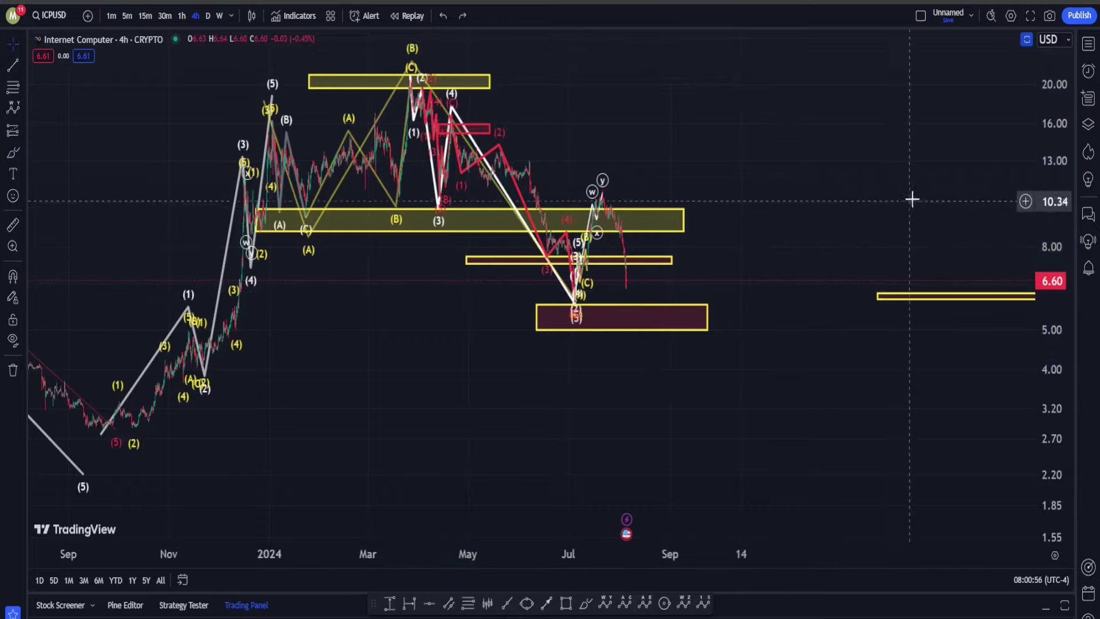
scroll(386, 248, up, 10)
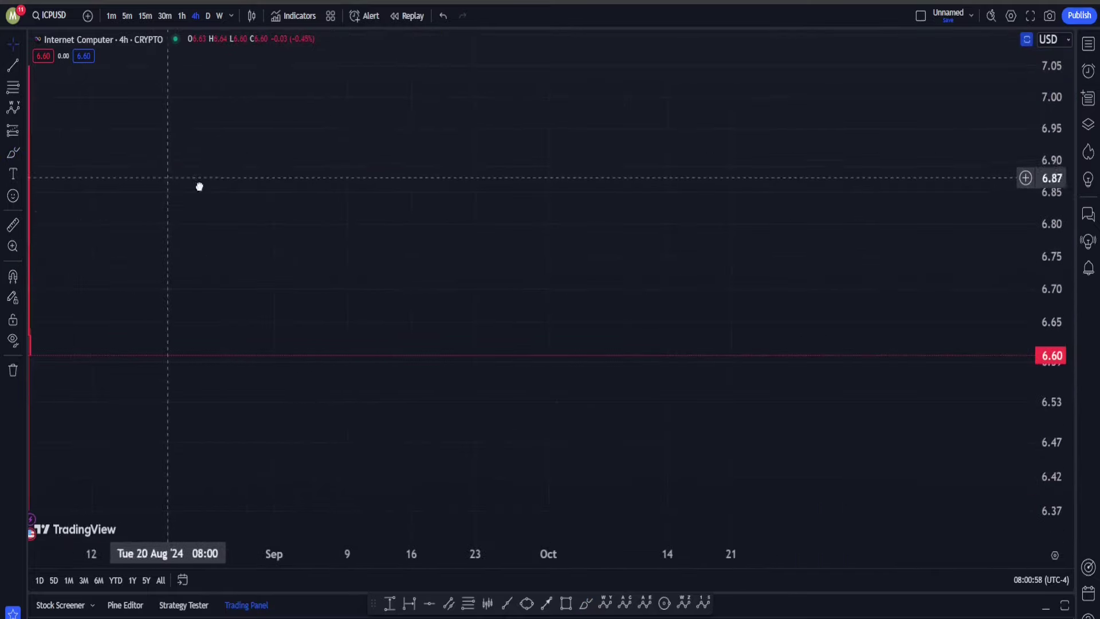
Examine the Stoch RSI and MACD below the price on the weekly timeframe, and switch the chart to the daily timeframe
drag(200, 187, 754, 223)
drag(562, 135, 720, 150)
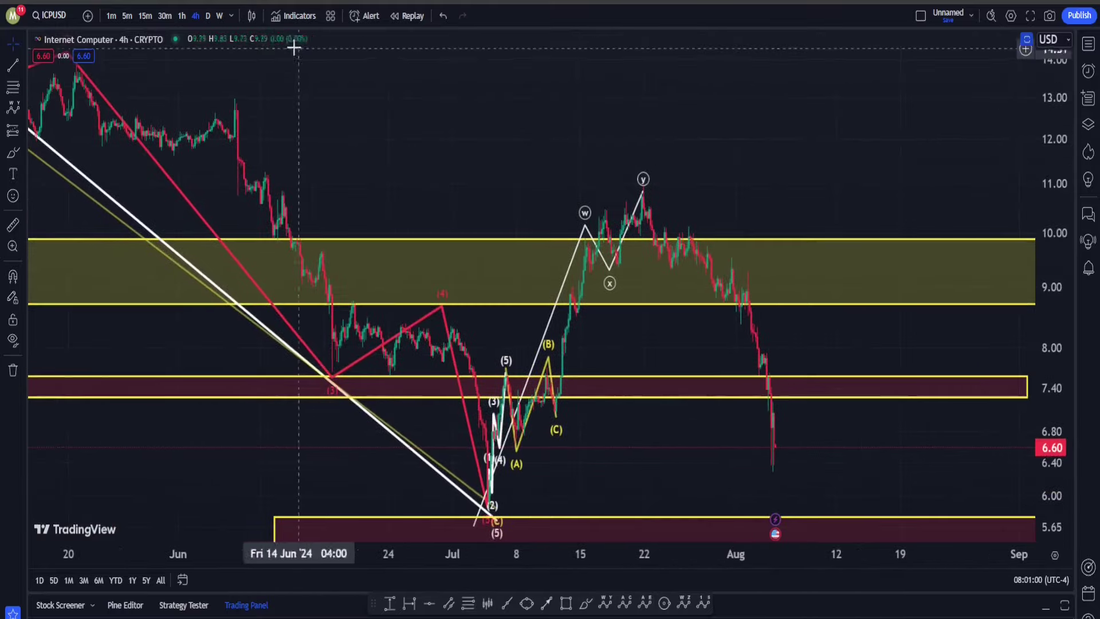
click(217, 16)
scroll(501, 209, up, 6)
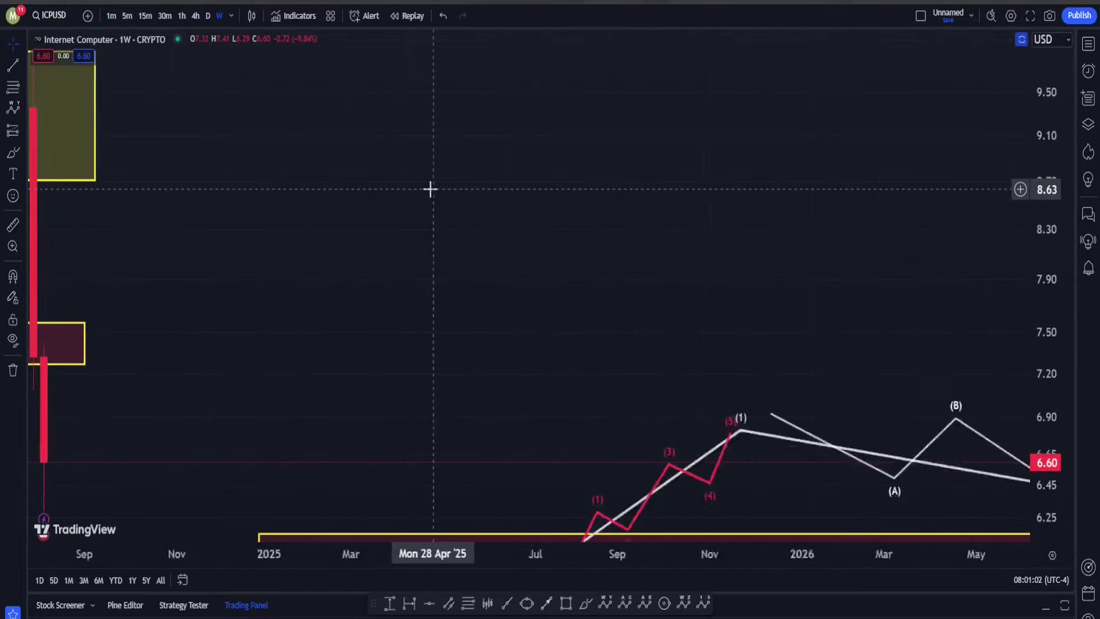
scroll(431, 189, up, 8)
drag(347, 223, 977, 369)
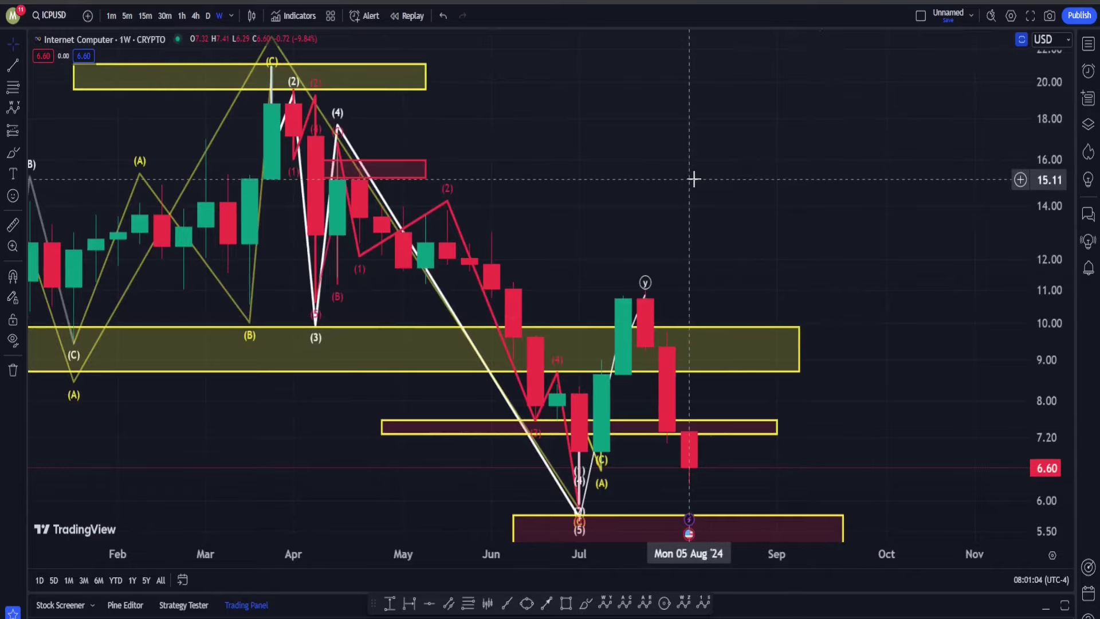
right_click(777, 213)
double_click(674, 150)
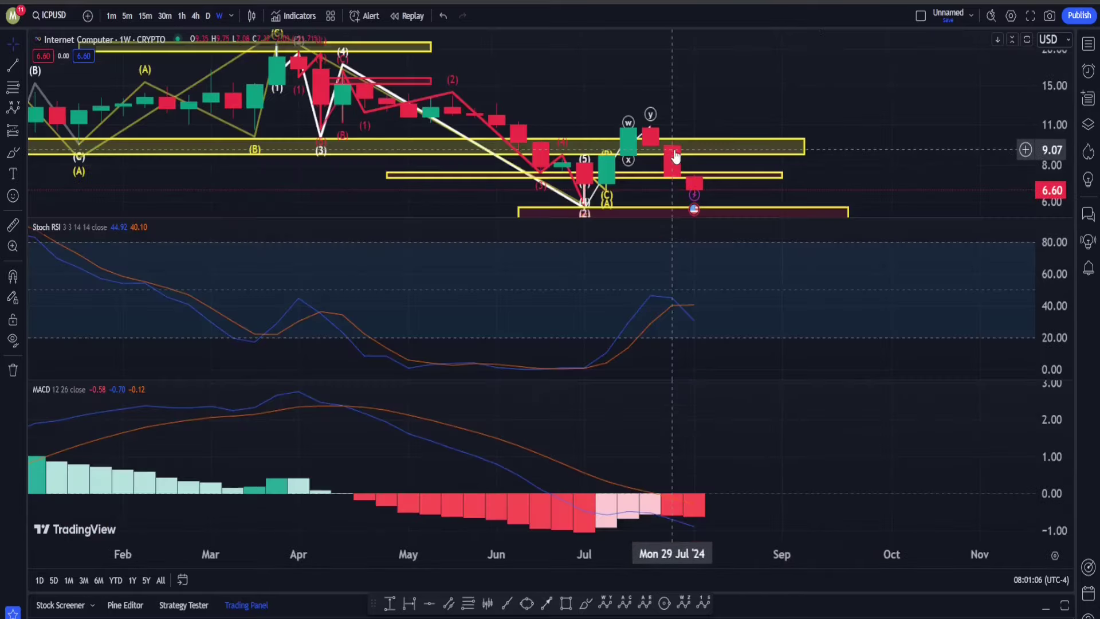
drag(832, 163, 759, 177)
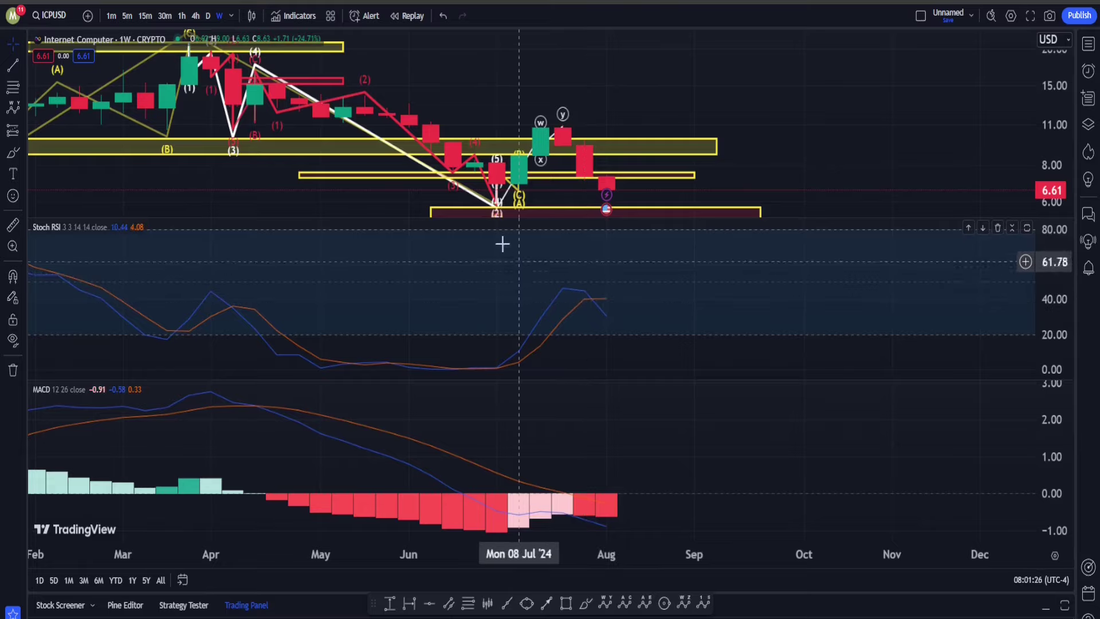
click(208, 16)
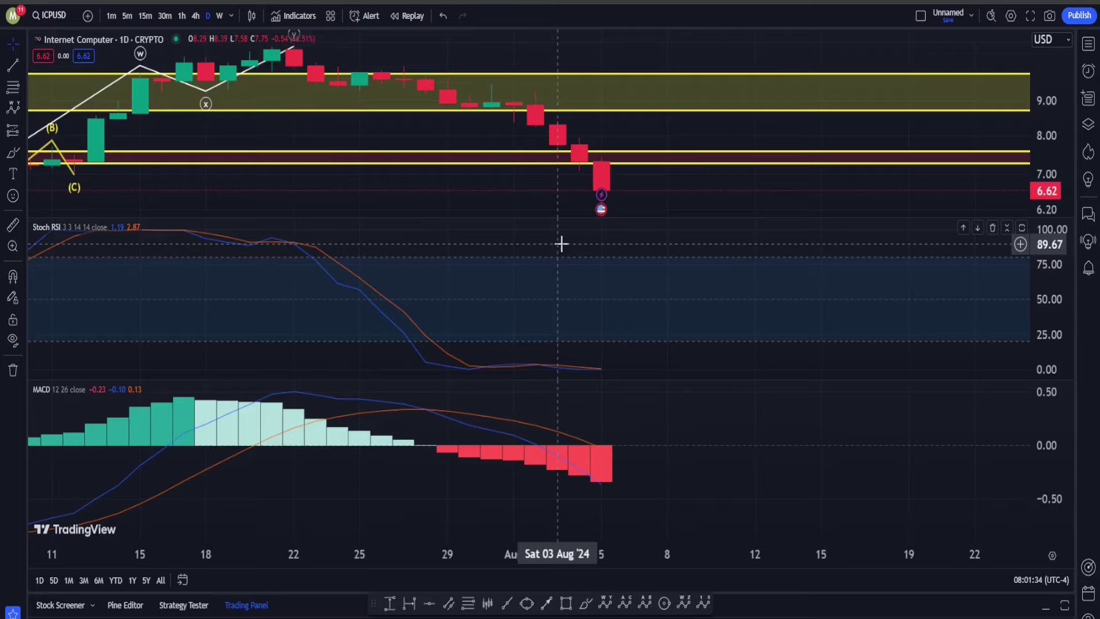
Brush a loop around the flat Stoch RSI since late July and a projected rally from about 6.5 to 10, removing both
click(586, 603)
drag(626, 321, 474, 400)
mouse_move(642, 378)
mouse_down()
mouse_move(666, 358)
mouse_move(574, 314)
mouse_up()
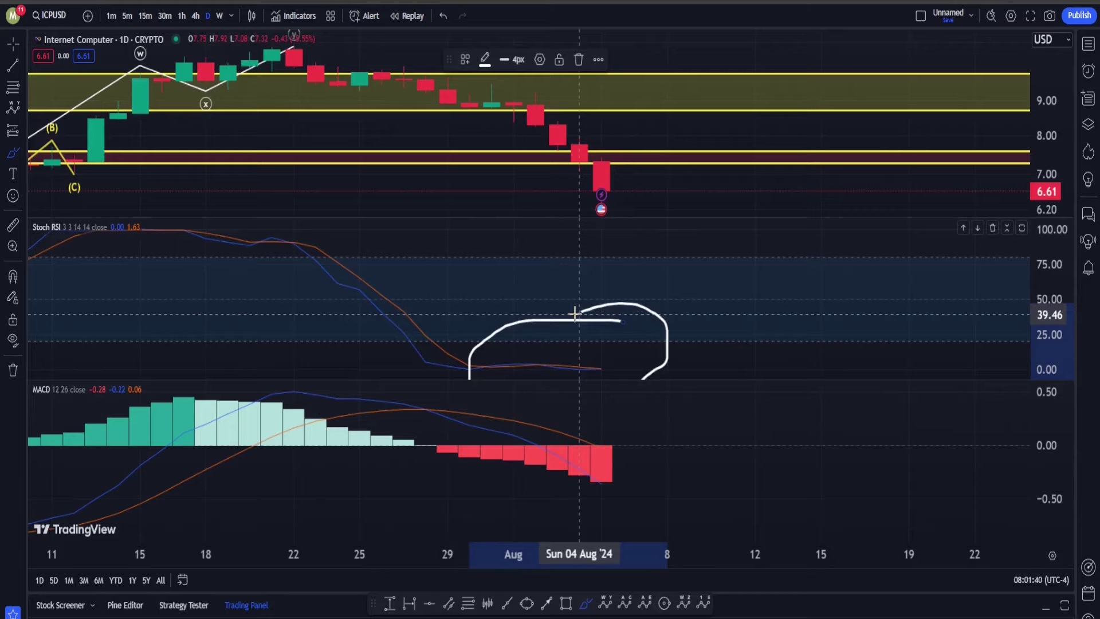
key(ctrl+z)
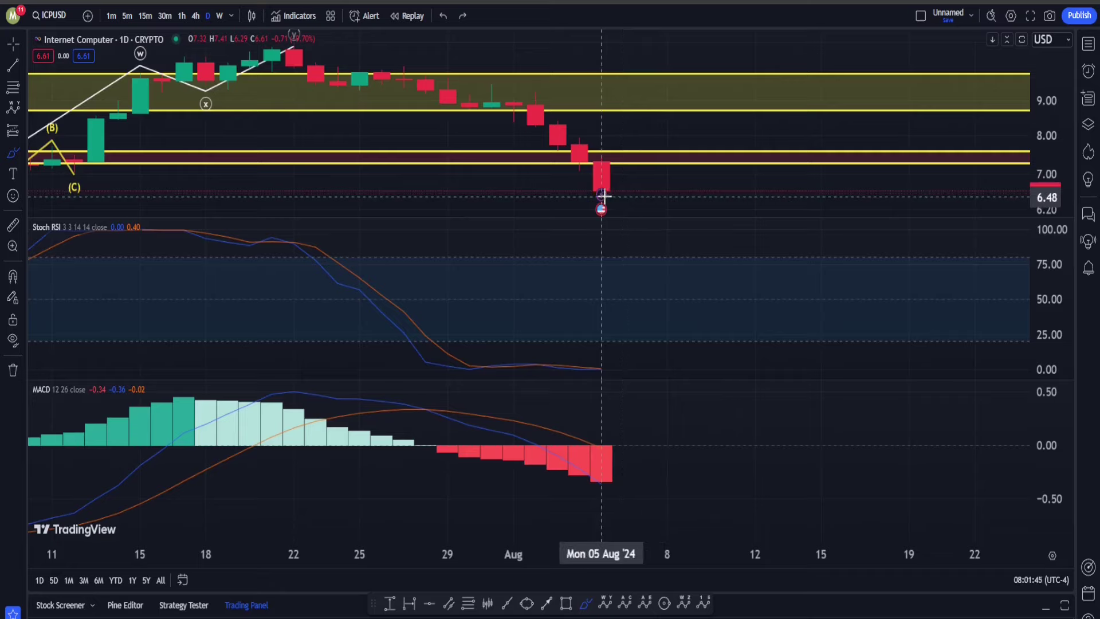
drag(601, 195, 734, 70)
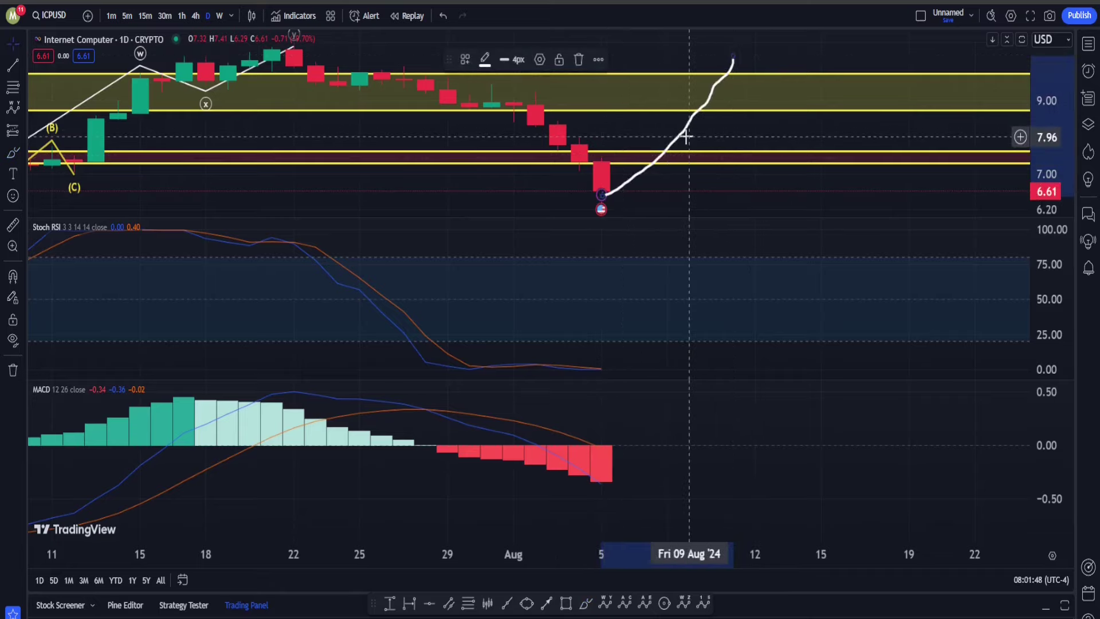
key(Delete)
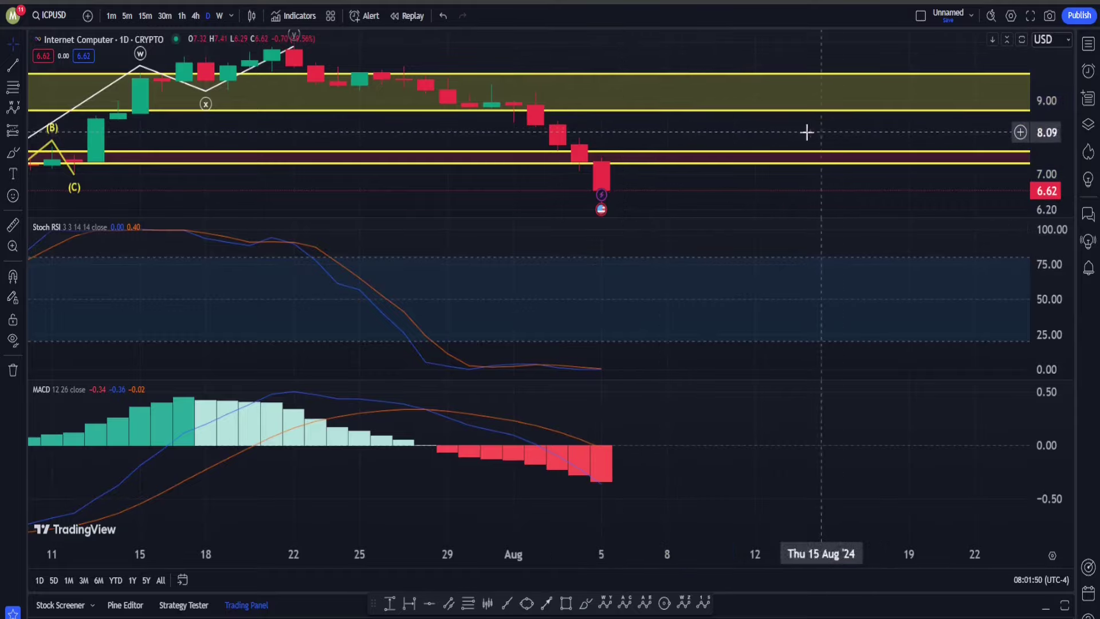
Maximize the price pane and bring the latest daily candles and the 5.00 support zone into view
double_click(743, 133)
scroll(732, 153, down, 4)
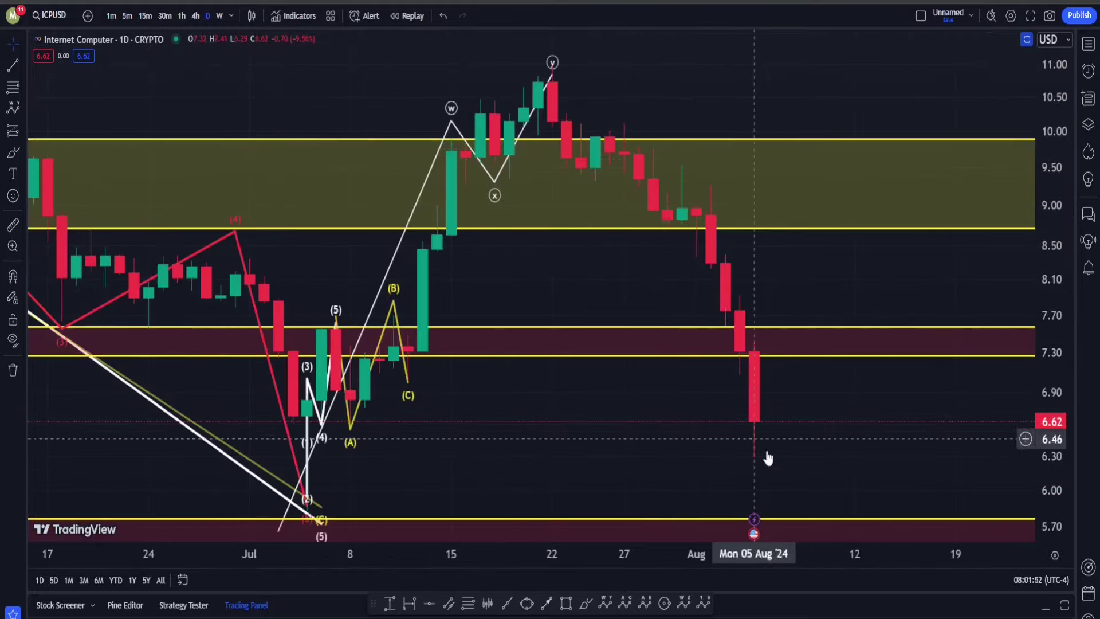
drag(1050, 325, 1035, 396)
drag(926, 395, 651, 236)
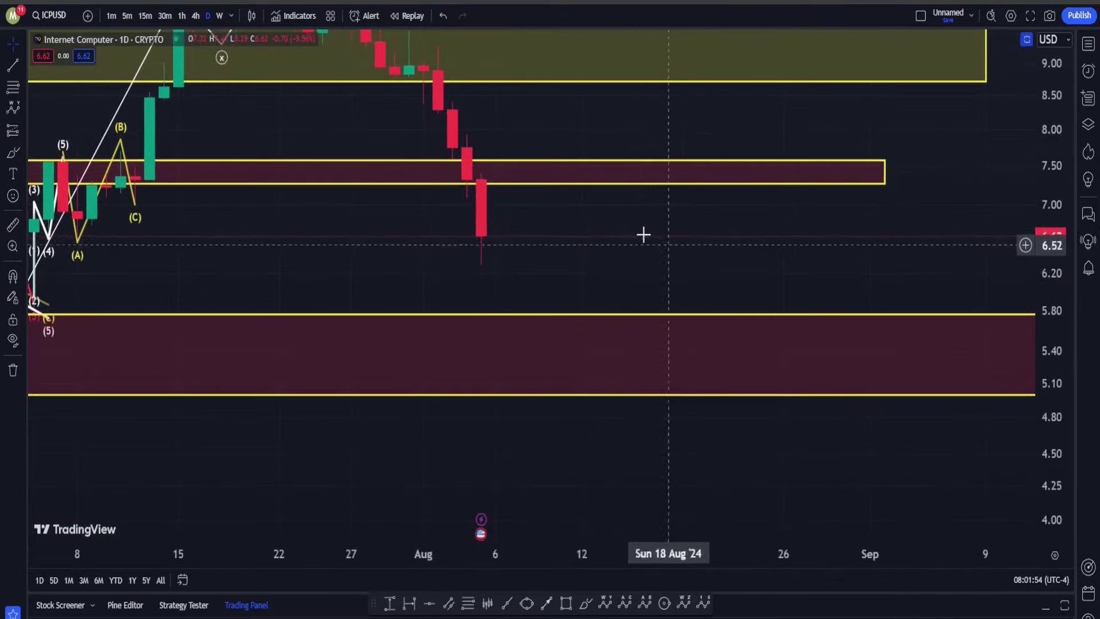
drag(680, 338, 717, 339)
Brush a projected drop from about 6.9 to 5.3 inside the lower support zone, and delete the stroke
click(586, 603)
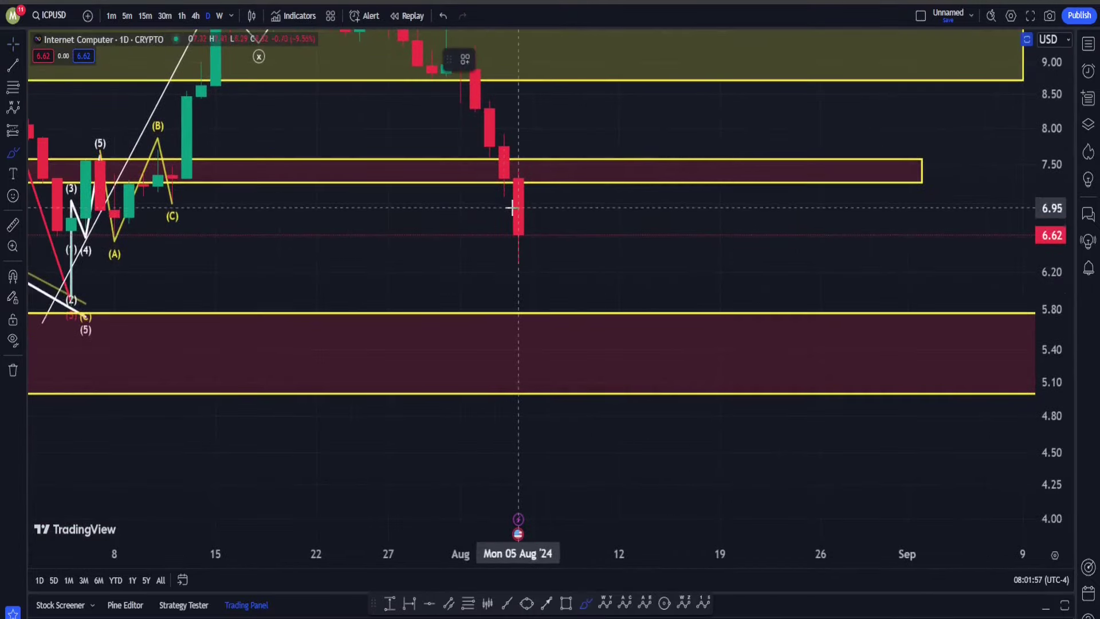
drag(514, 205, 599, 360)
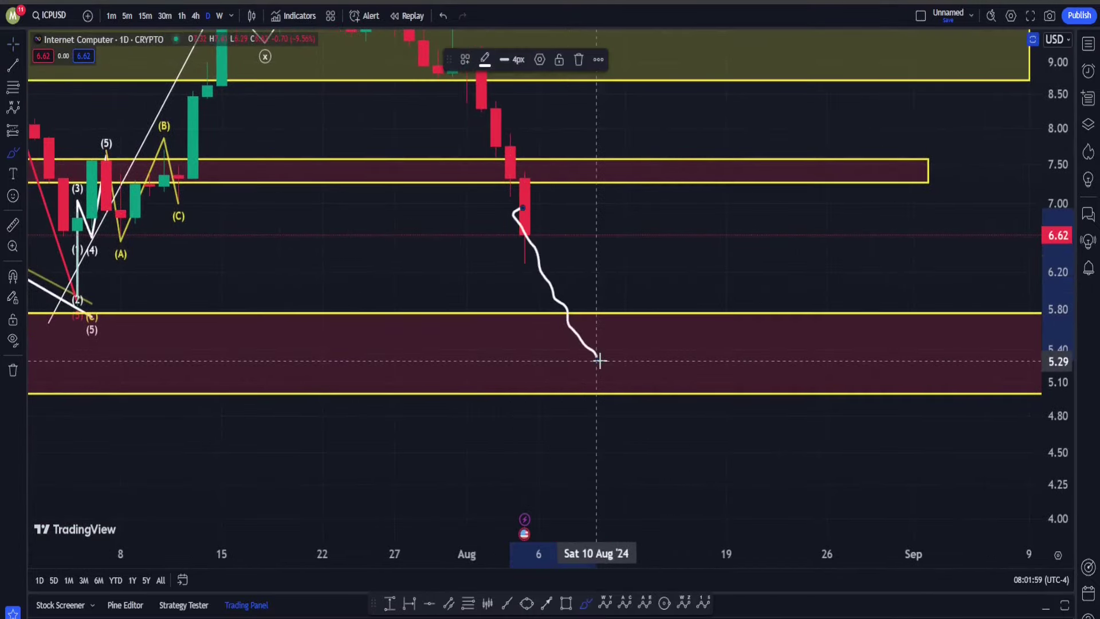
click(539, 262)
click(539, 246)
key(Delete)
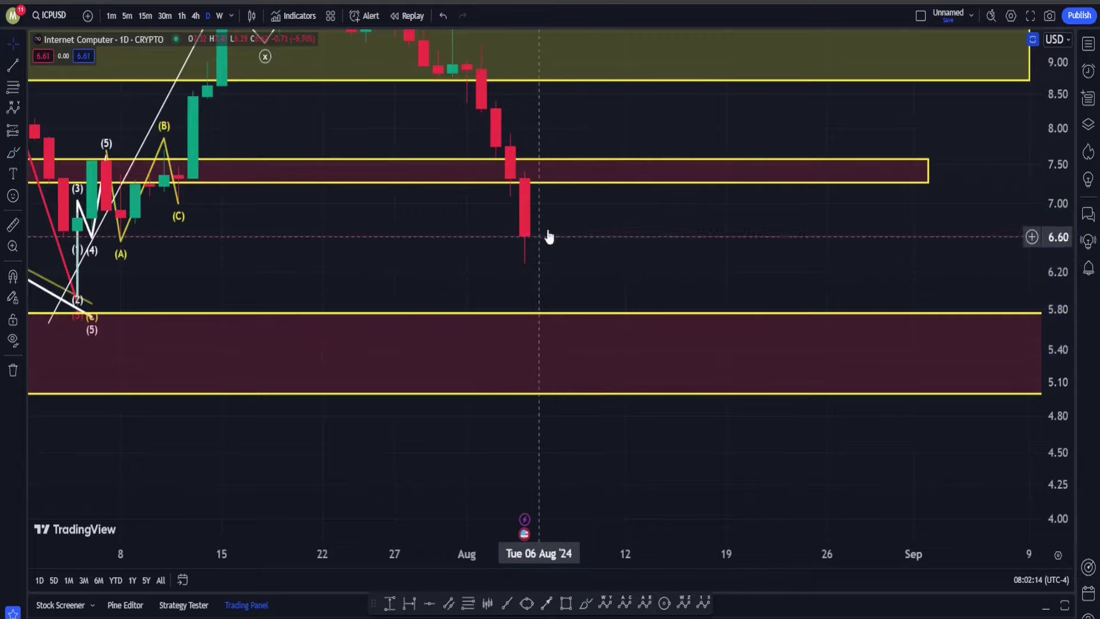
Brush a large loop around the whole structure since December and a rally from about 5.5 to above 26
scroll(596, 198, down, 5)
scroll(640, 206, down, 3)
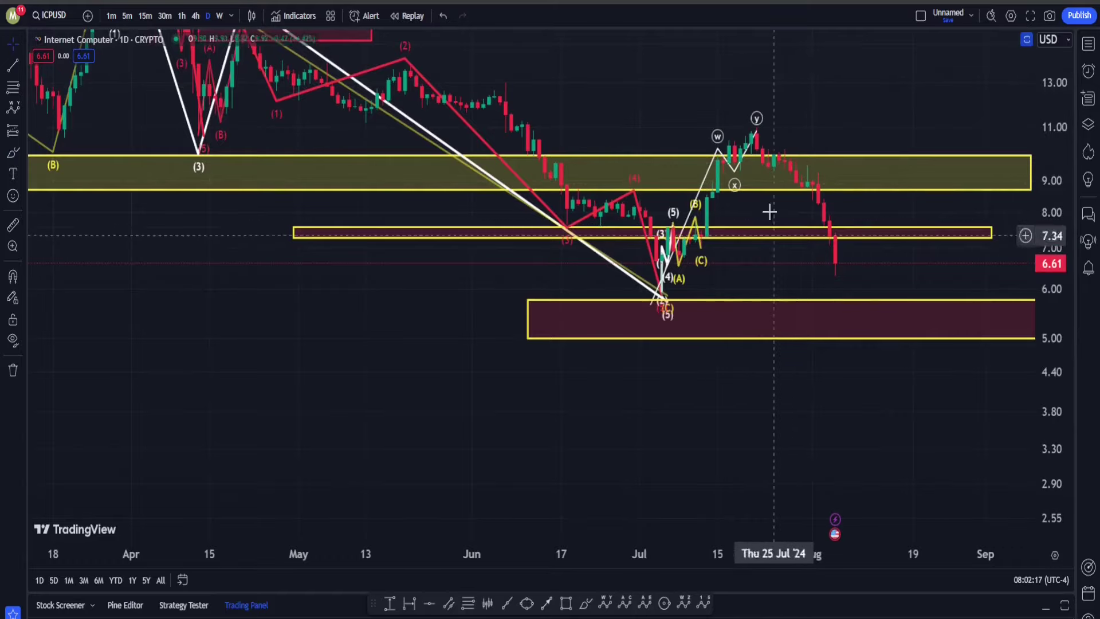
scroll(700, 111, down, 4)
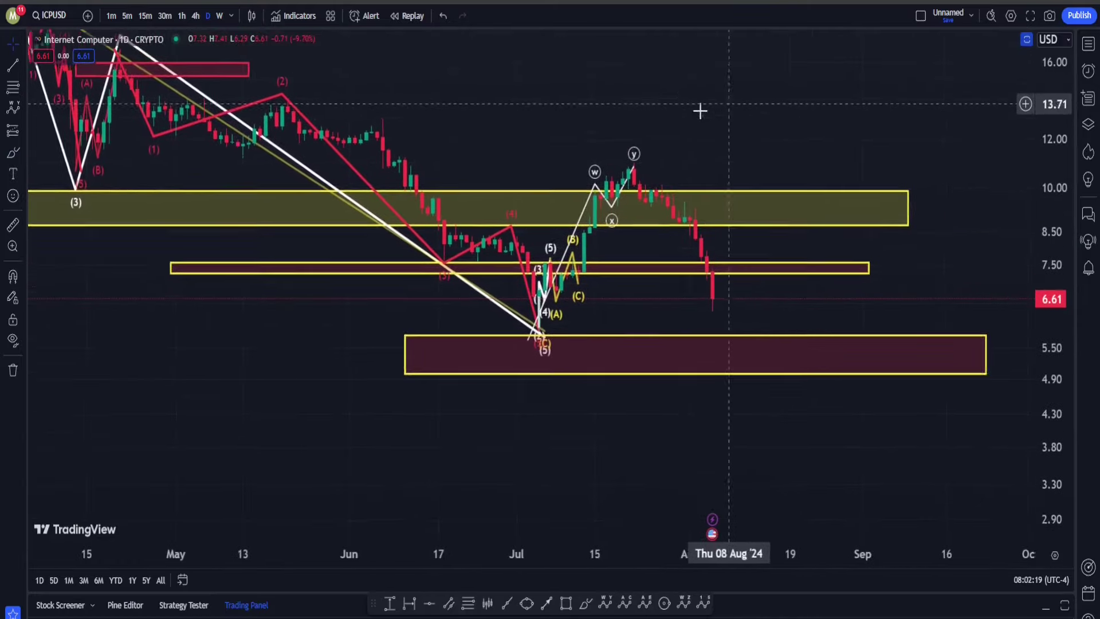
scroll(818, 98, down, 3)
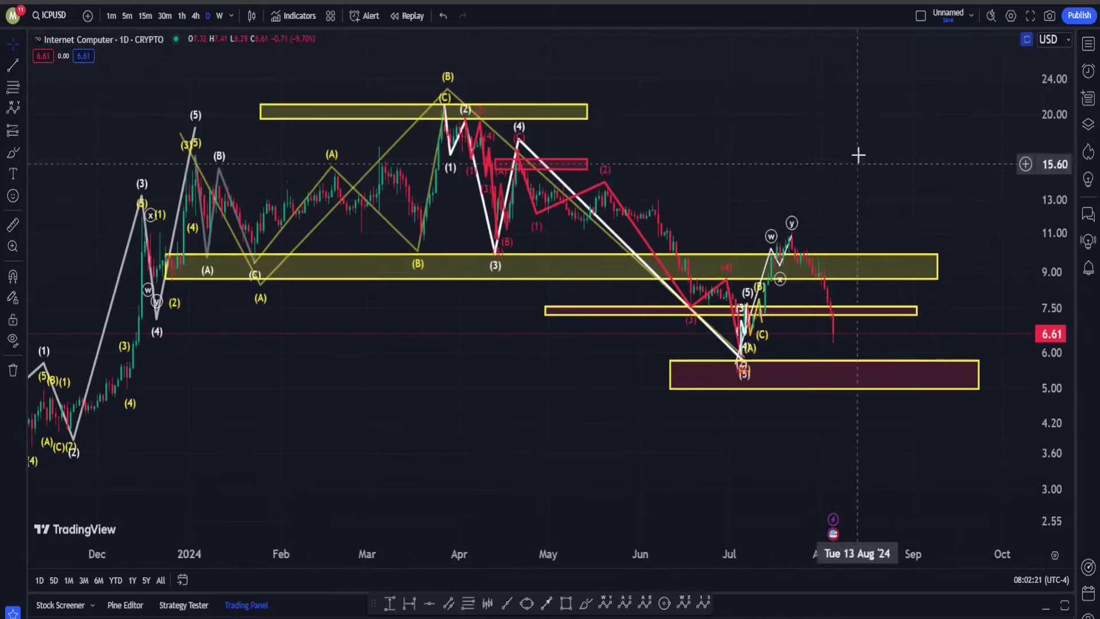
scroll(723, 128, down, 2)
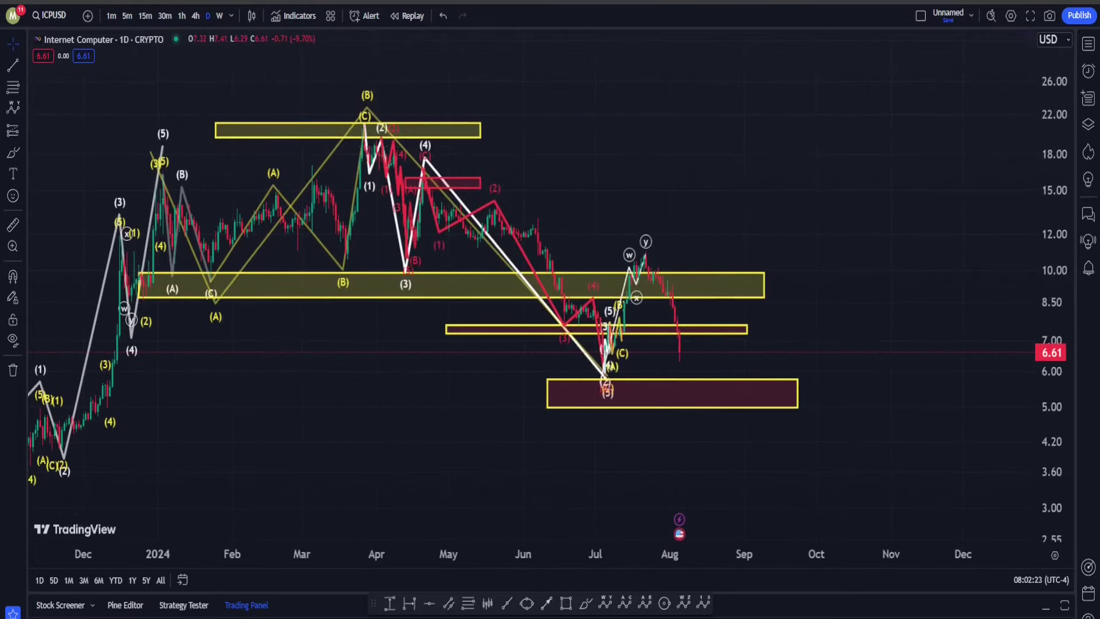
click(586, 603)
mouse_move(817, 220)
mouse_down()
mouse_move(717, 447)
mouse_move(115, 209)
mouse_move(1011, 282)
mouse_up()
drag(839, 415, 677, 431)
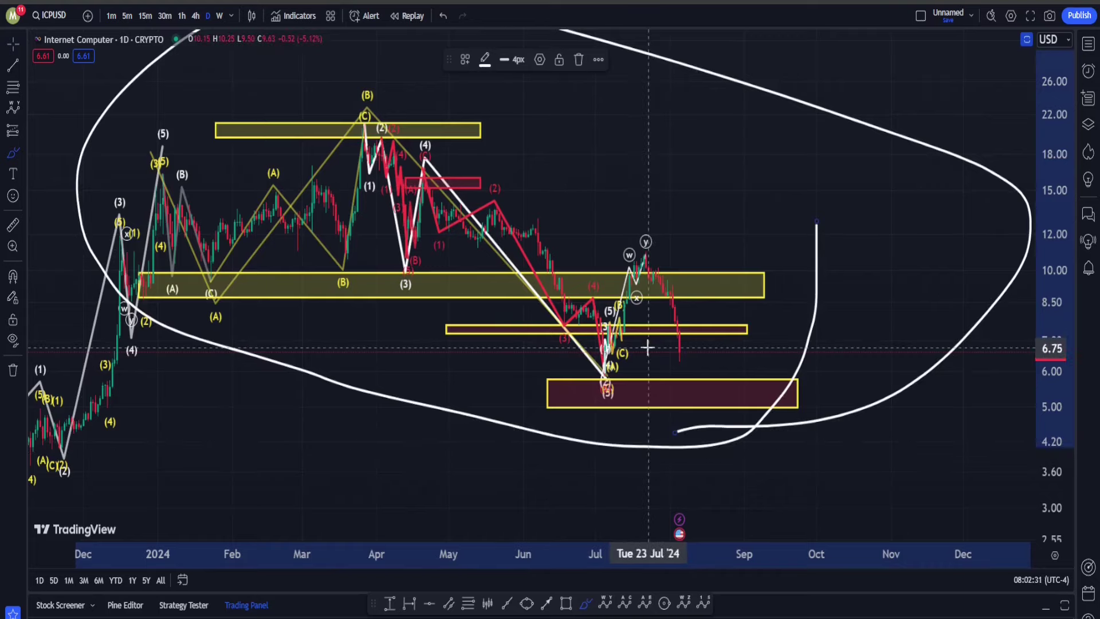
drag(695, 393, 910, 28)
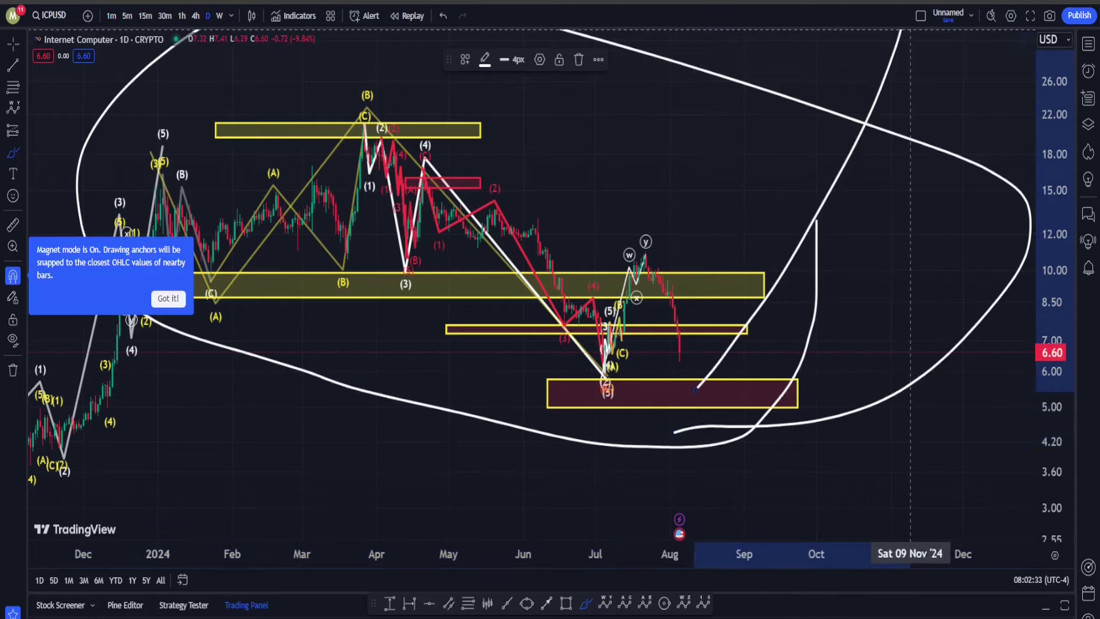
Circle the yellow (B) top at the end of March, and undo this circle, the rally path and the large loop
mouse_move(456, 108)
mouse_down()
mouse_move(314, 212)
mouse_move(416, 114)
mouse_up()
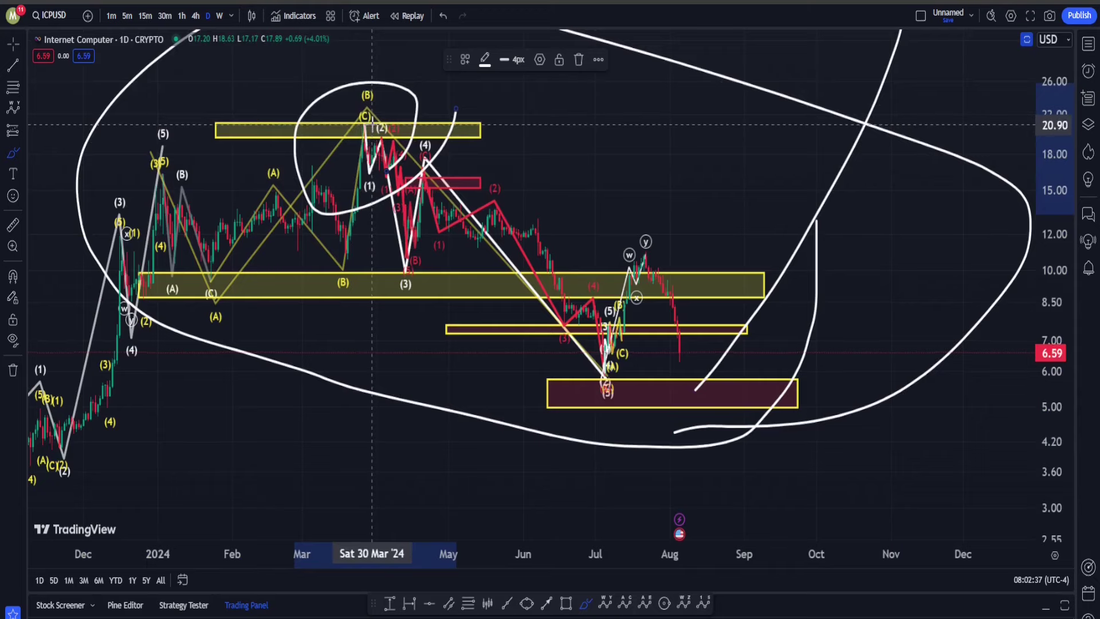
key(ctrl)
key(ctrl+z)
key(ctrl+z)
key(ctrl+z)
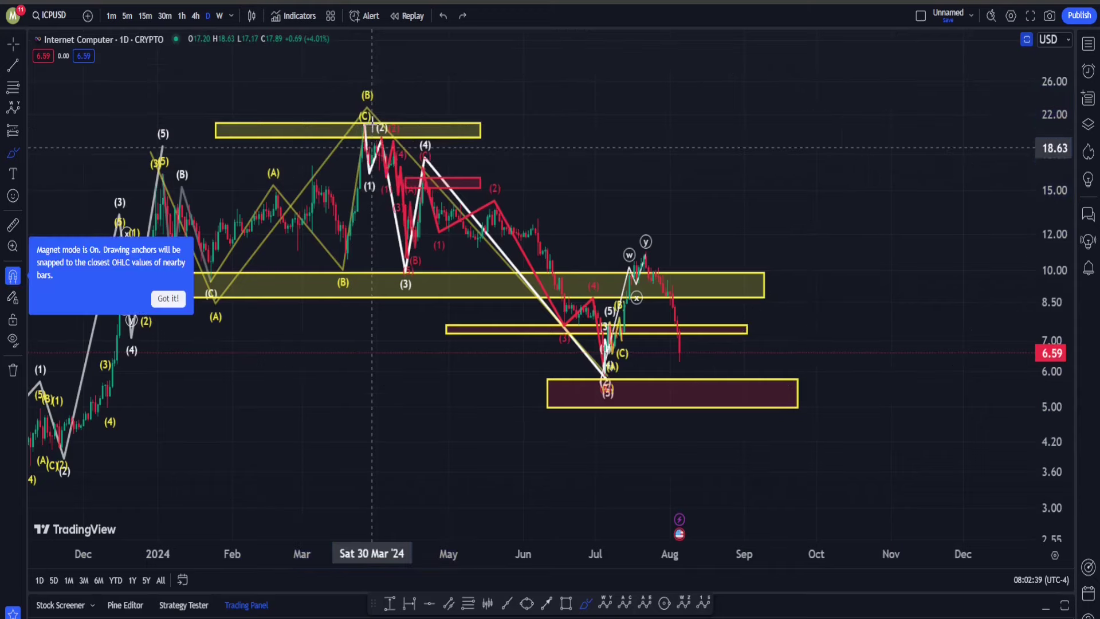
Move the points of the white declining impulse: wave (1) to 8.80, wave (2) to 19.66 and wave (3) to 5.02
drag(231, 233, 373, 233)
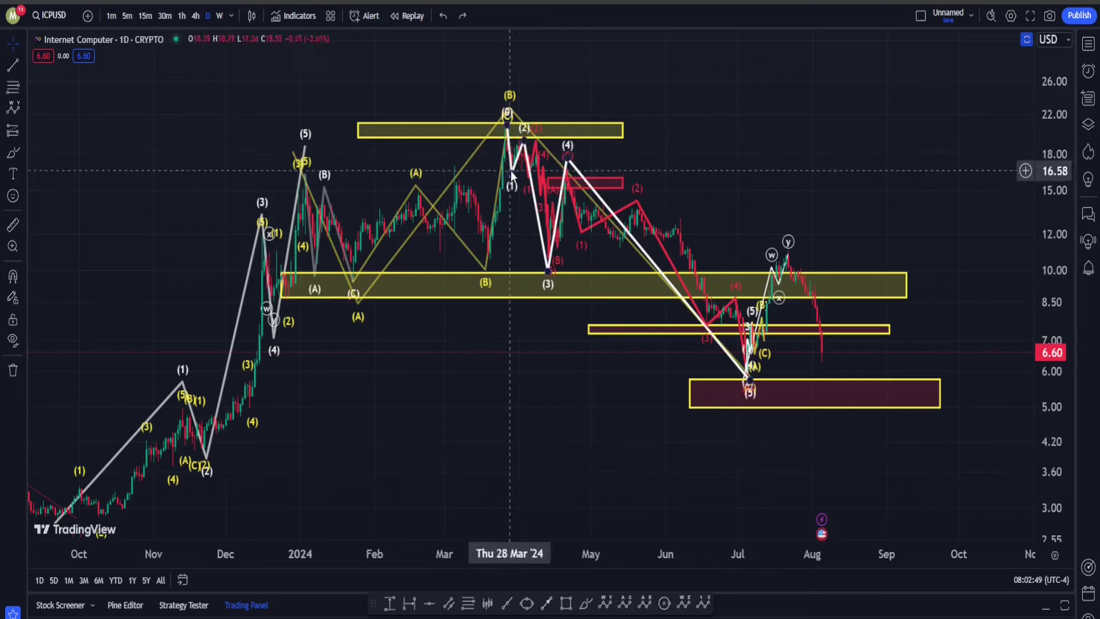
drag(510, 171, 538, 297)
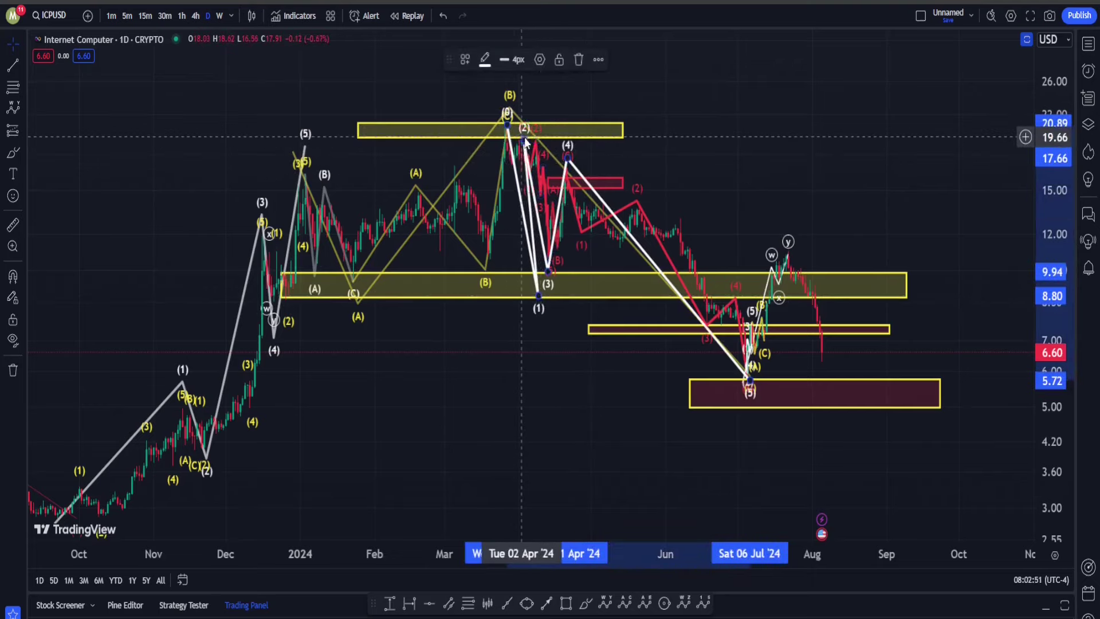
drag(524, 139, 566, 138)
drag(548, 272, 742, 409)
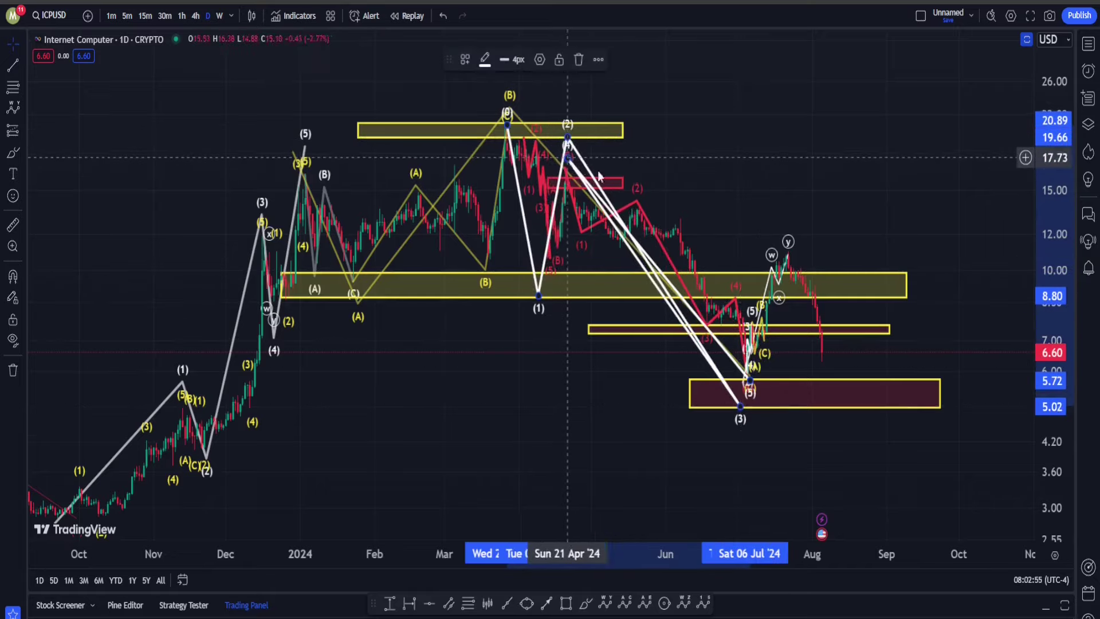
Move wave (4) of the white impulse to 12.33, wave (5) to 5.14 on 25 Aug '24, and wave (3) to 5.88
drag(567, 158, 789, 228)
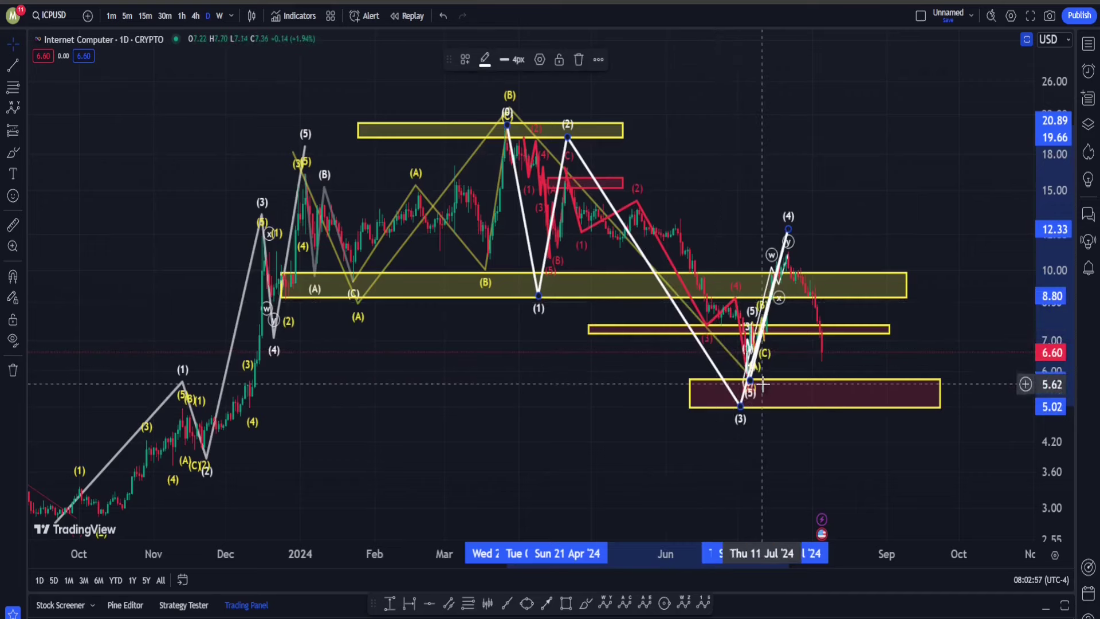
drag(751, 381, 870, 401)
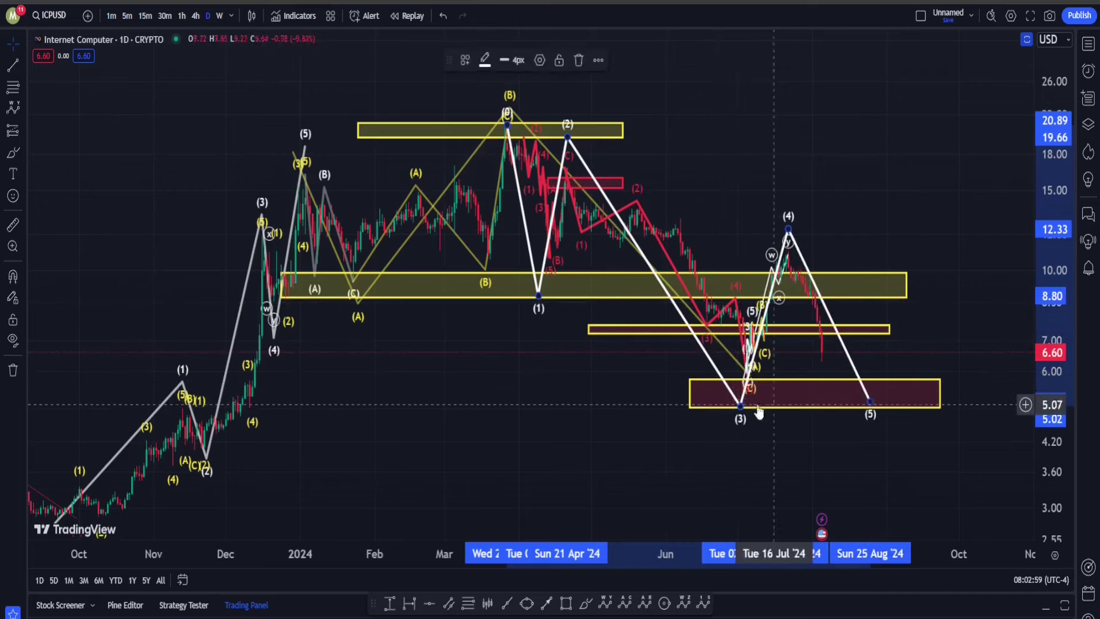
drag(740, 407, 763, 377)
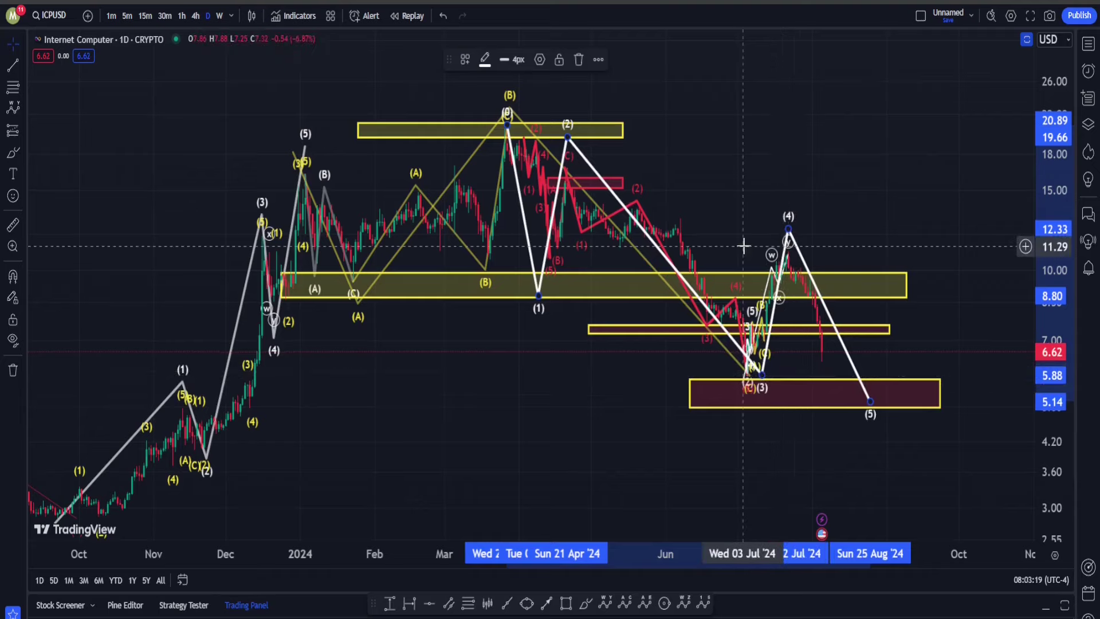
right_click(896, 287)
Extend the lower support zone rectangle forward in time to 13 Oct '24
drag(921, 163, 715, 143)
drag(795, 318, 718, 294)
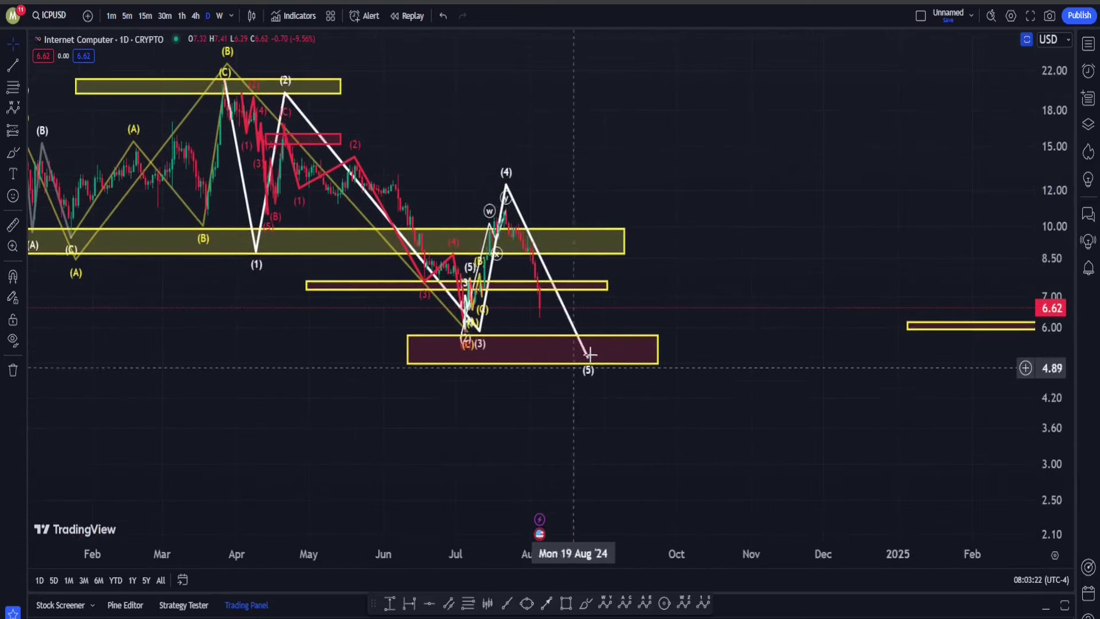
drag(658, 349, 706, 349)
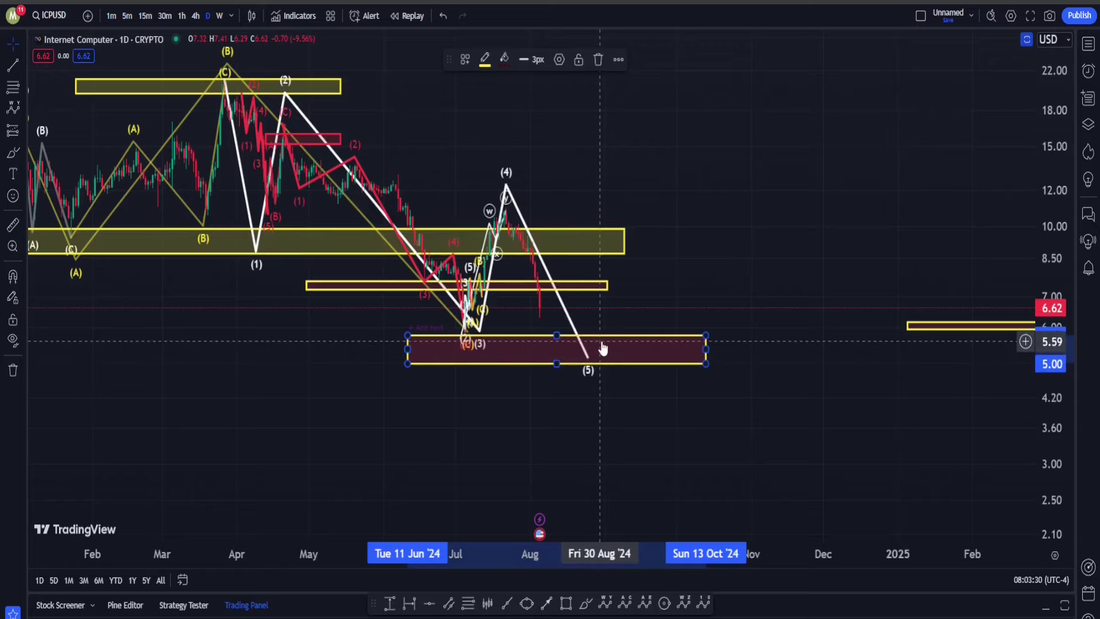
drag(685, 271, 818, 270)
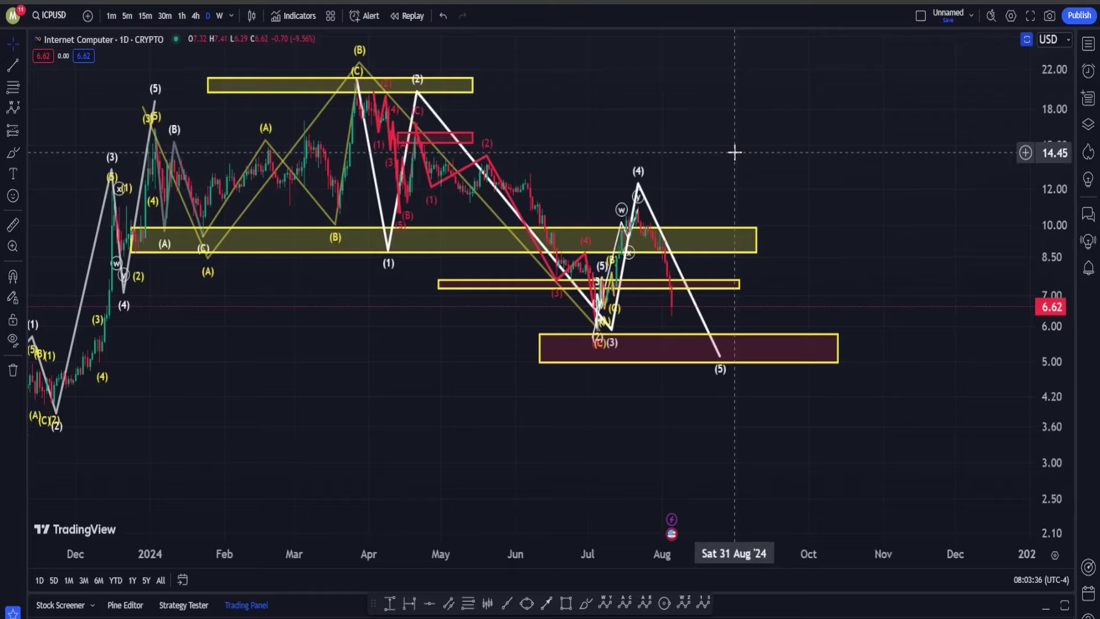
Brush a bearish path from about 6.8 to 3.6 below the support zone, back up to 6.0 and down to 2.9
scroll(826, 201, down, 5)
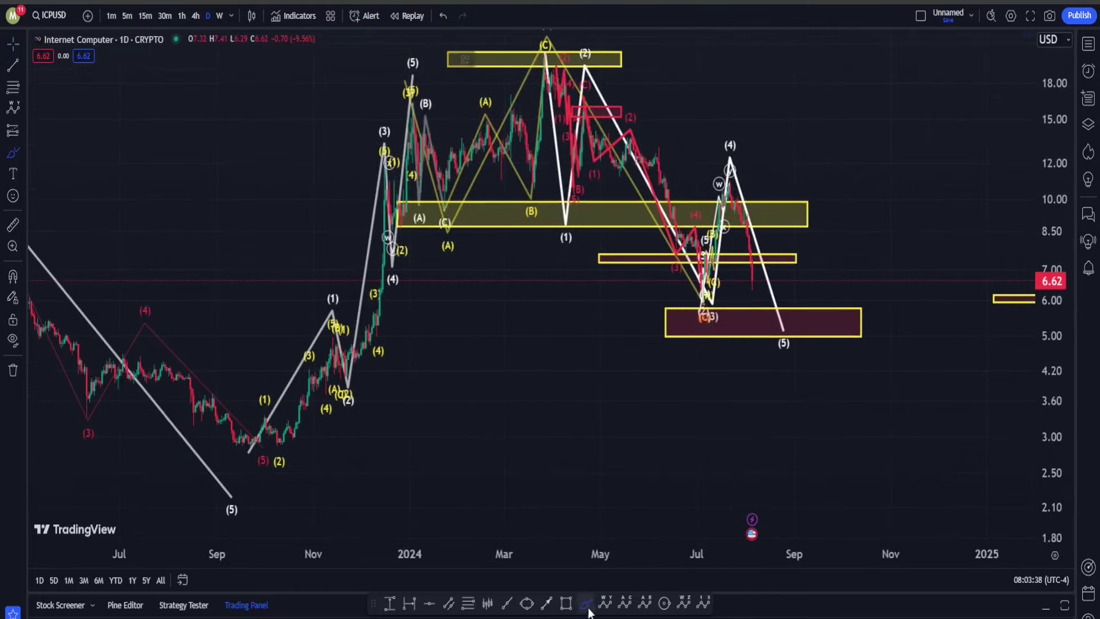
mouse_move(749, 274)
mouse_down()
mouse_move(781, 397)
mouse_move(828, 338)
mouse_move(884, 442)
mouse_up()
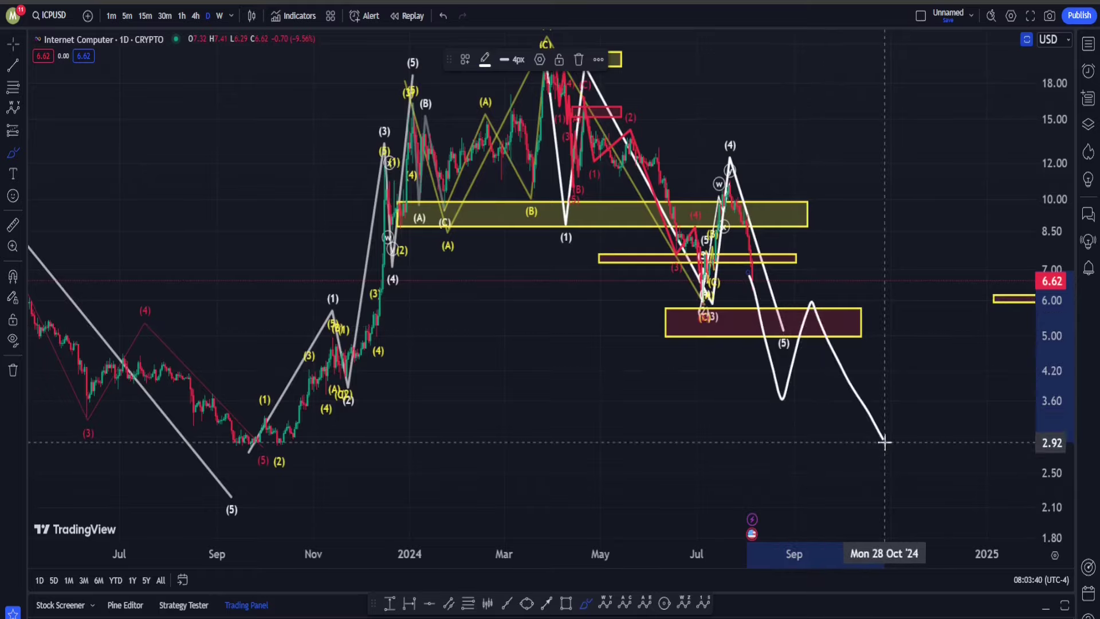
scroll(724, 361, down, 5)
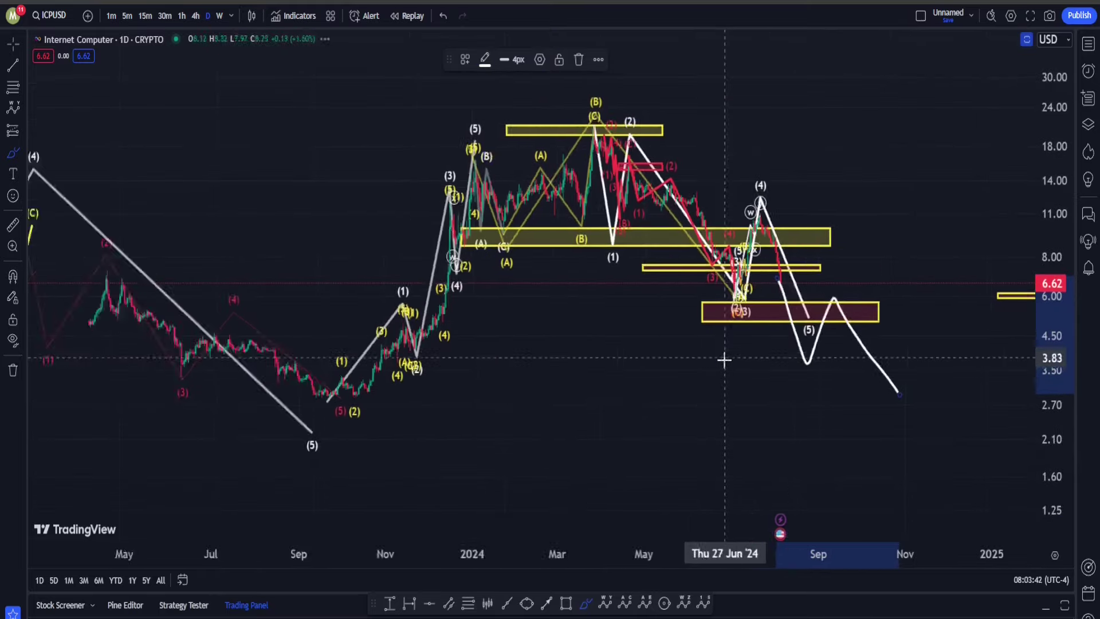
Brush an oval around the October 2023 to spring 2024 advance, a steep decline through the support zone, and an oval around the 2023 lows
drag(791, 265, 705, 204)
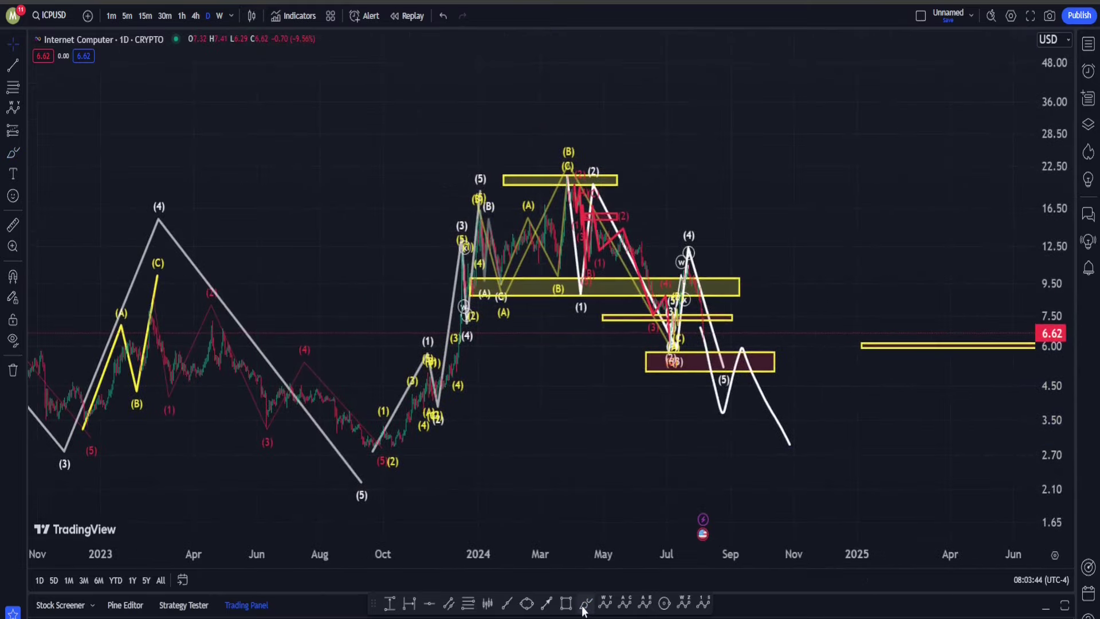
click(584, 603)
mouse_move(610, 152)
mouse_down()
mouse_move(612, 172)
mouse_move(341, 421)
mouse_move(598, 258)
mouse_move(583, 297)
mouse_up()
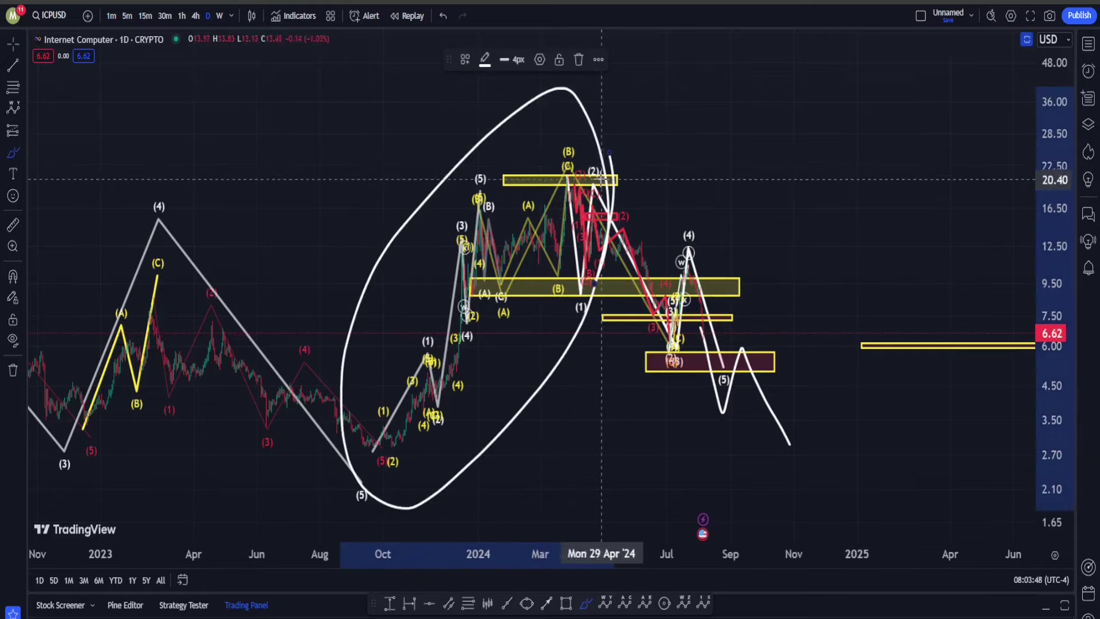
drag(571, 171, 809, 545)
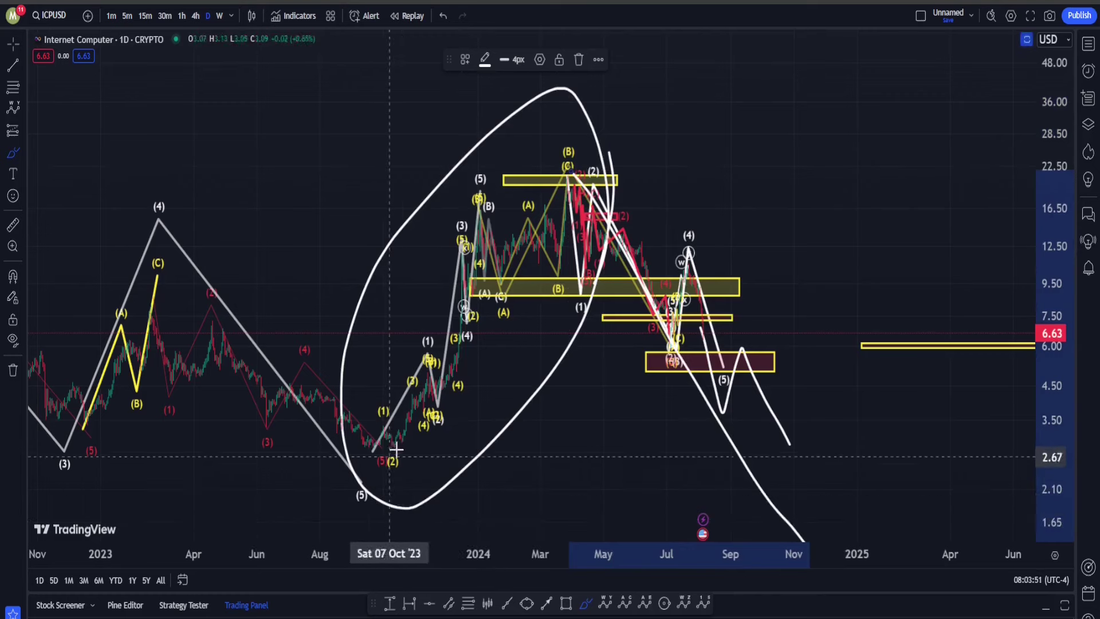
mouse_move(435, 446)
mouse_down()
mouse_move(170, 413)
mouse_move(496, 462)
mouse_move(418, 423)
mouse_move(418, 443)
mouse_up()
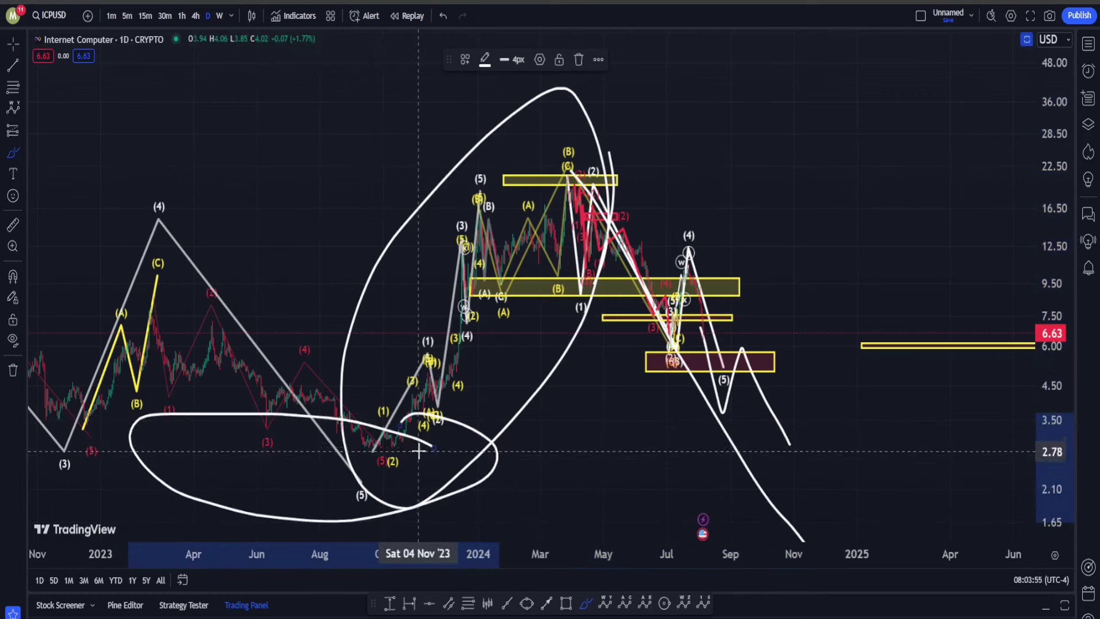
Undo the two brushed ovals, the steep decline line and the bearish path below the support zone
key(ctrl+z)
key(ctrl+z)
key(ctrl+z)
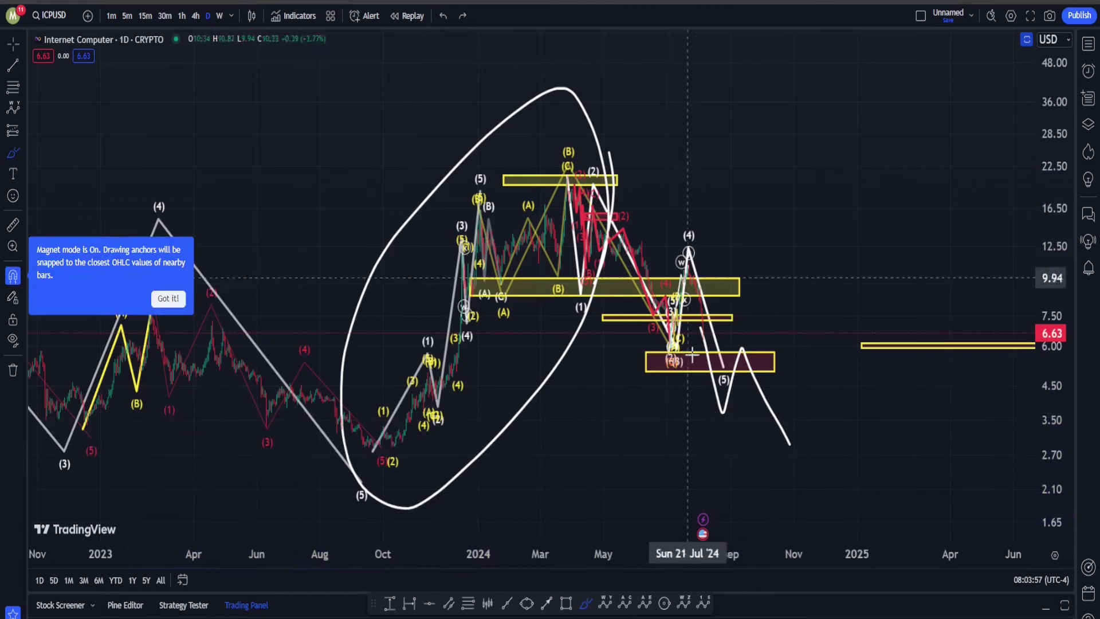
key(ctrl+z)
key(ctrl+z)
key(ctrl+z)
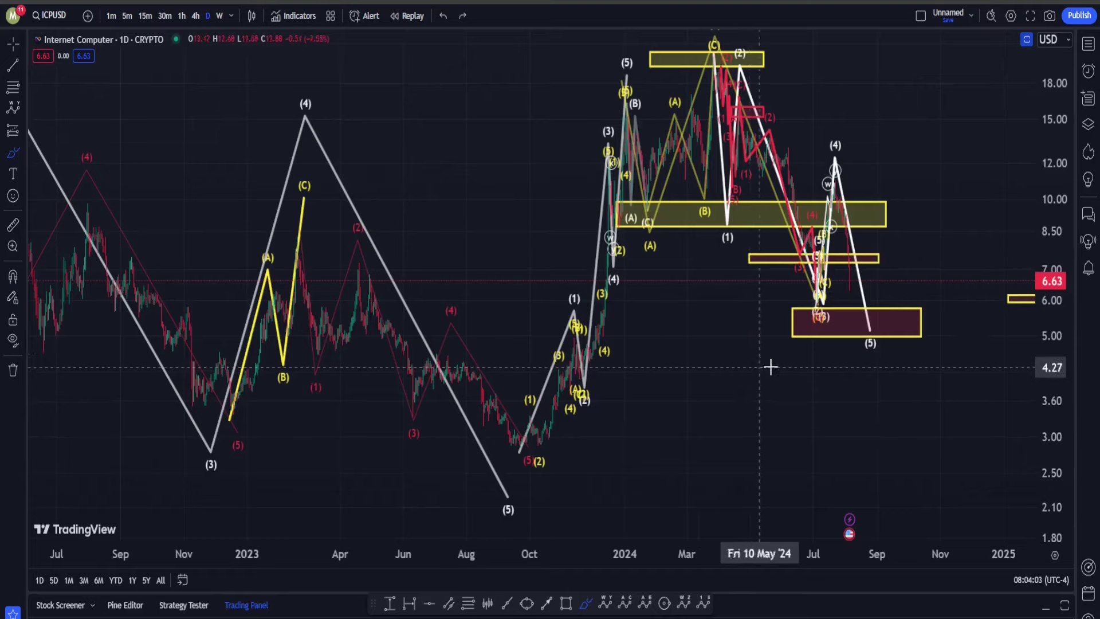
Brush a loop around the daily decline from wave (4) down to the lower support zone, and undo the stroke
drag(1056, 228, 1056, 206)
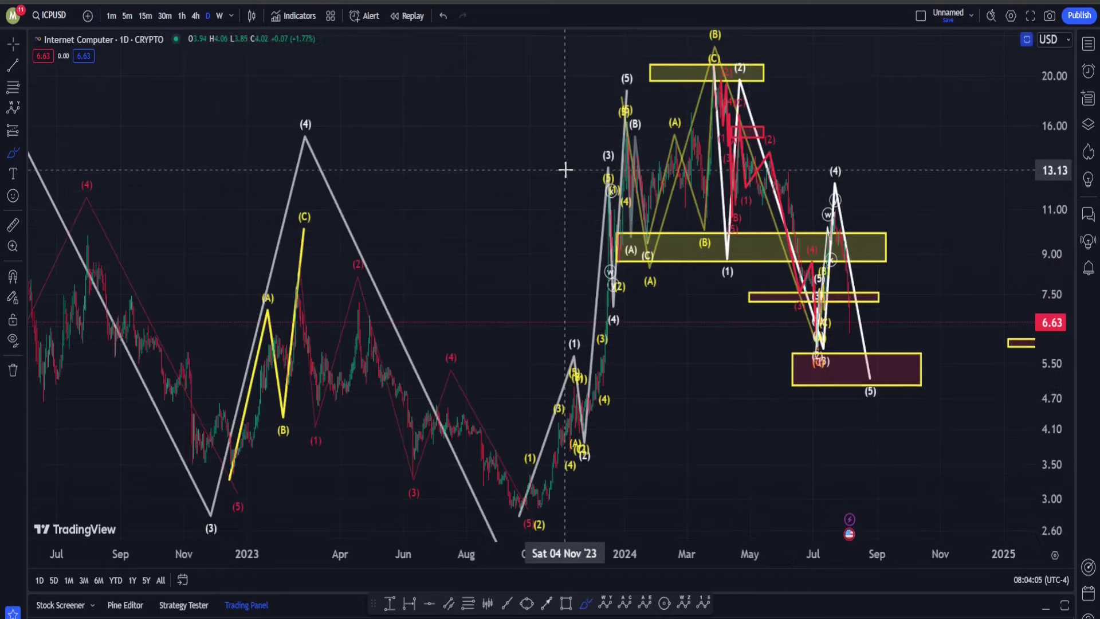
scroll(565, 169, up, 10)
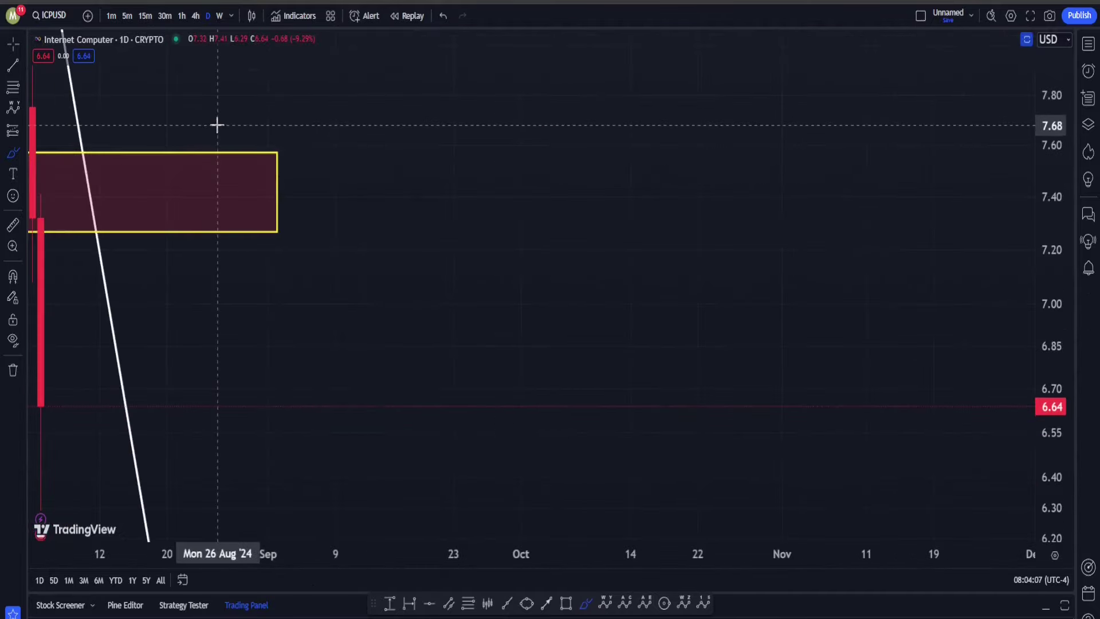
drag(200, 114, 856, 201)
drag(1054, 246, 1054, 341)
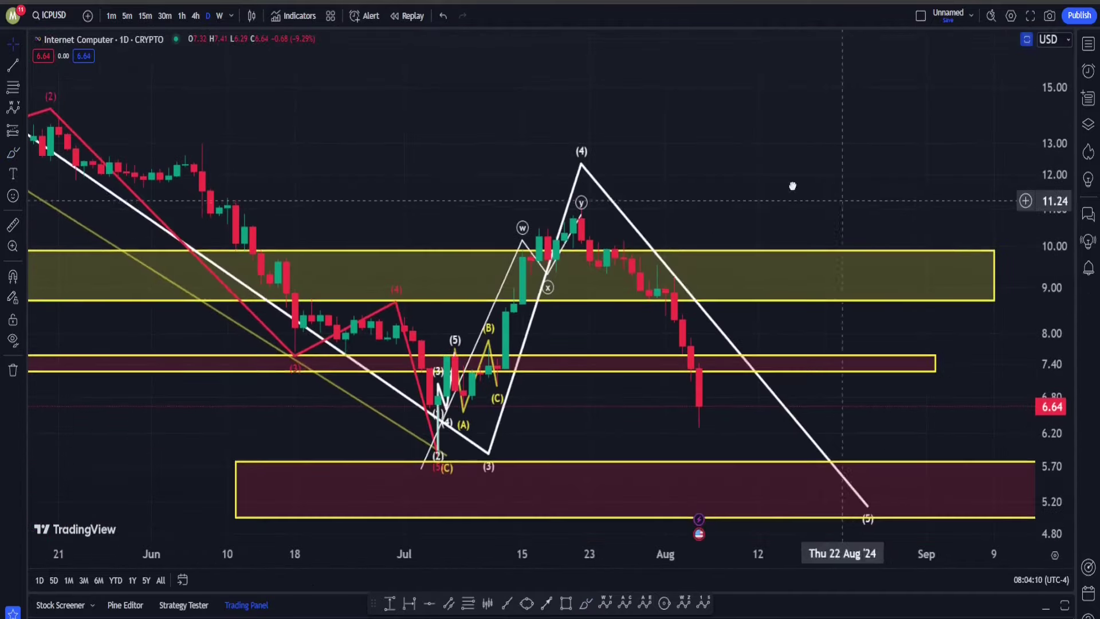
drag(794, 187, 643, 132)
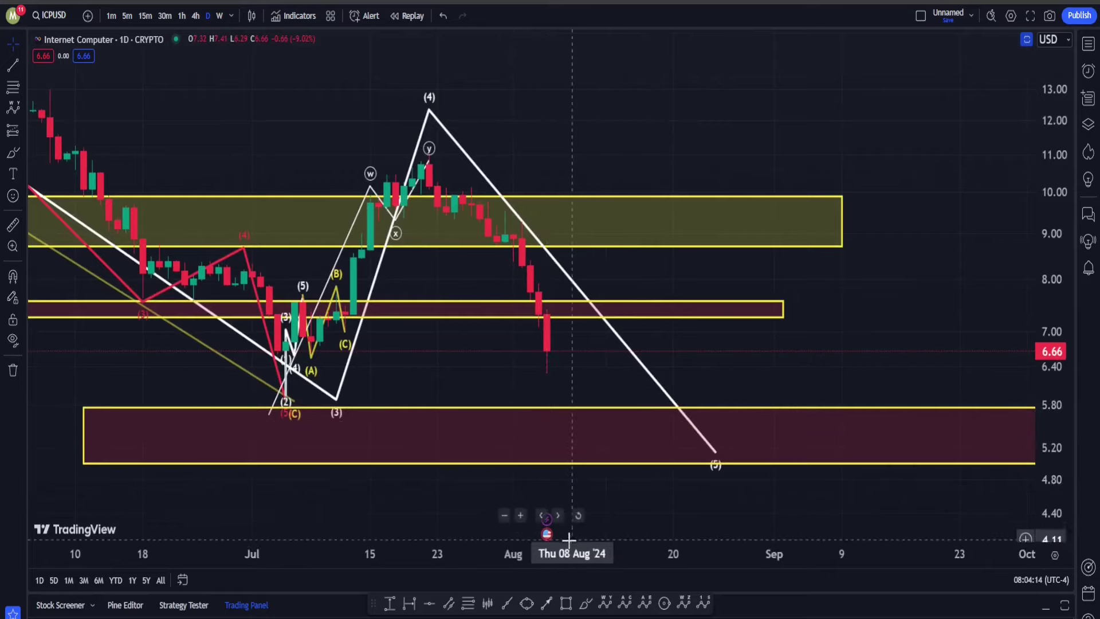
click(587, 608)
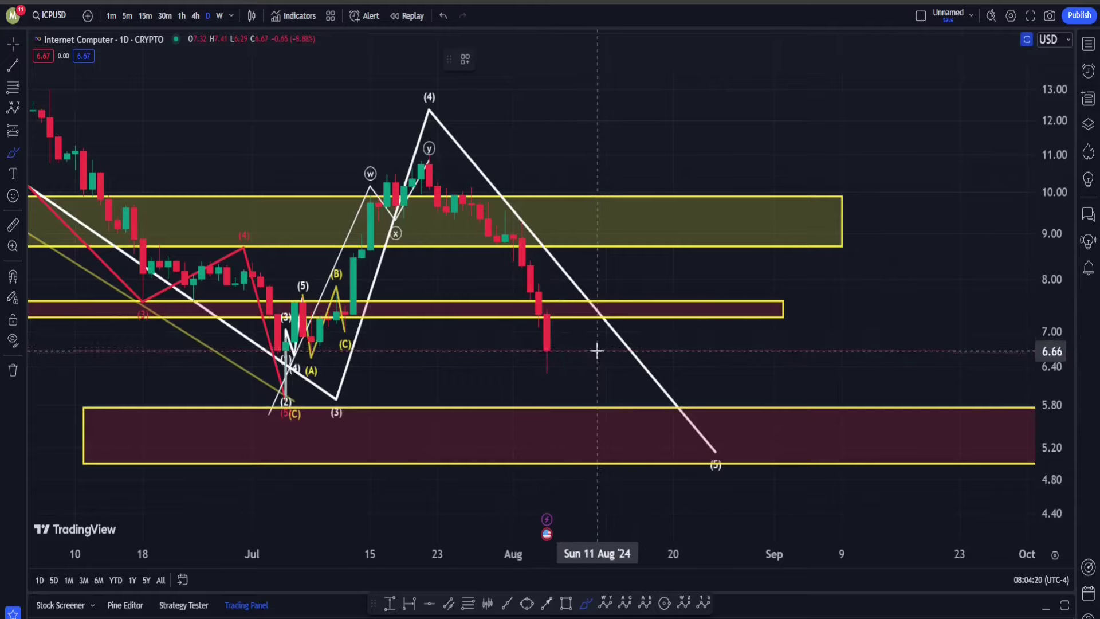
mouse_move(597, 352)
mouse_down()
mouse_move(523, 396)
mouse_move(447, 212)
mouse_move(630, 394)
mouse_move(563, 418)
mouse_up()
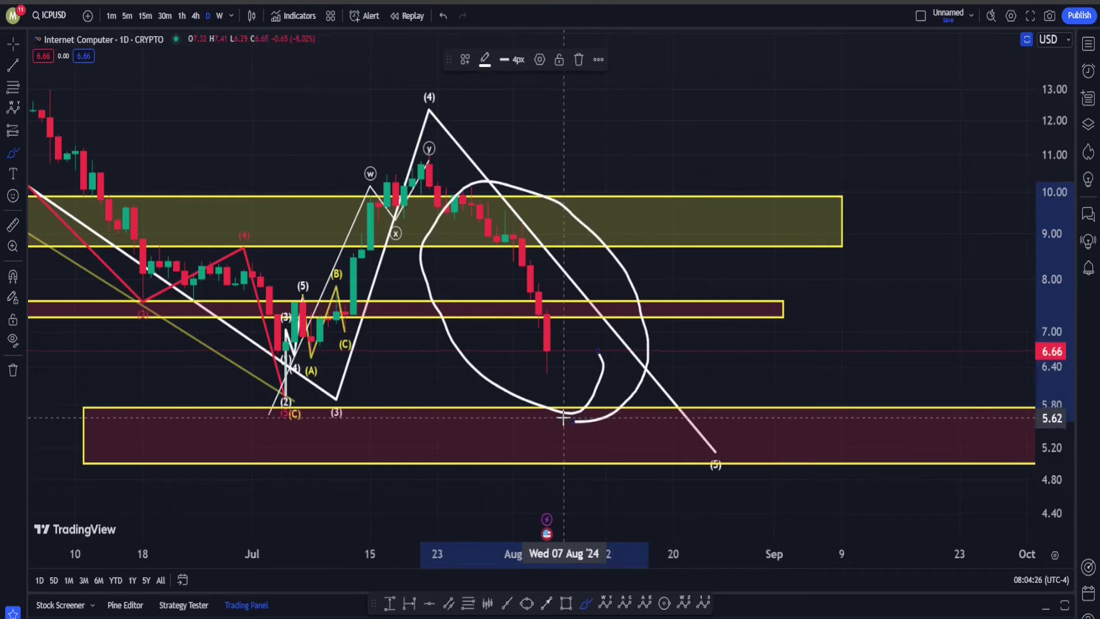
key(ctrl+z)
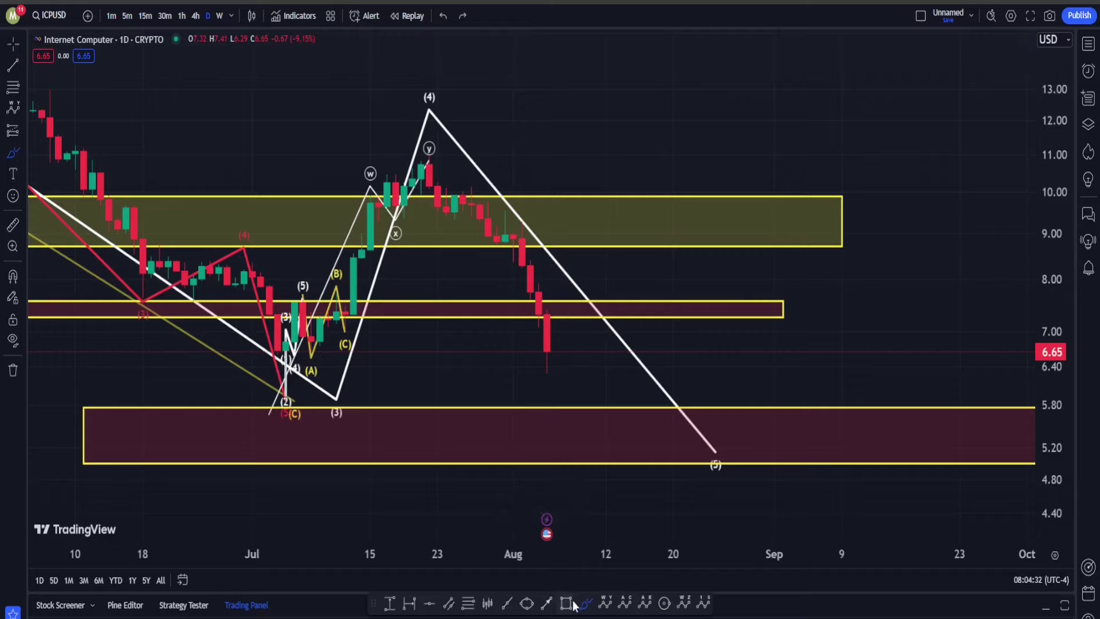
Brush a small circle near 8.7 in the upper zone, a drop from about 6.7 into the lower support zone, and an oval around that area
mouse_move(692, 235)
mouse_down()
mouse_move(704, 260)
mouse_move(700, 234)
mouse_move(690, 237)
mouse_up()
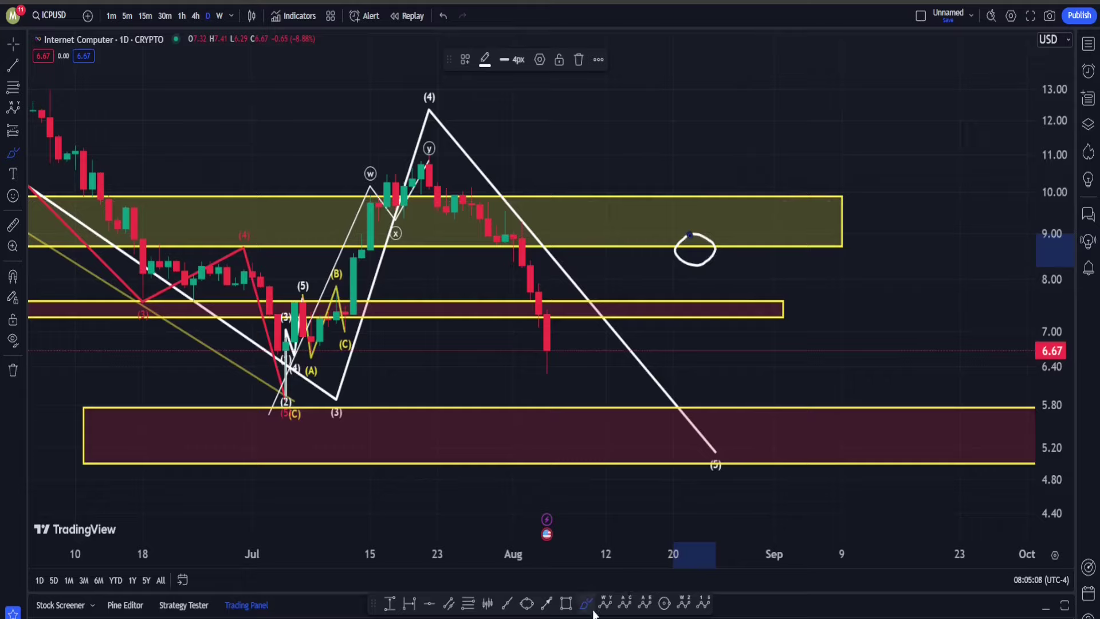
mouse_move(547, 333)
mouse_down()
mouse_move(588, 426)
mouse_move(725, 398)
mouse_move(648, 404)
mouse_move(606, 507)
mouse_move(607, 403)
mouse_up()
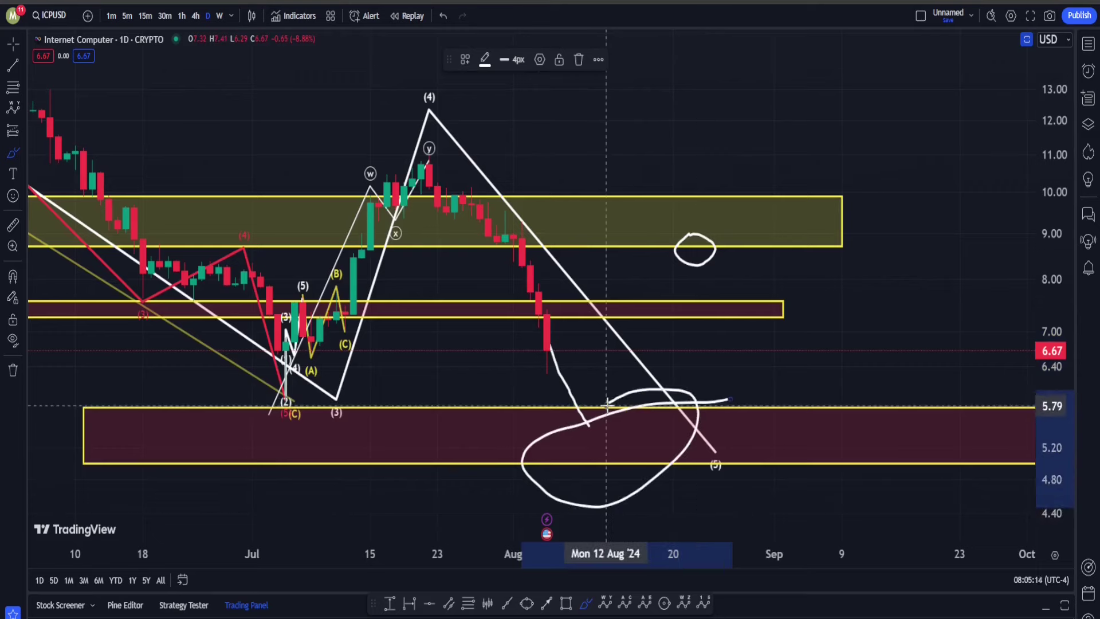